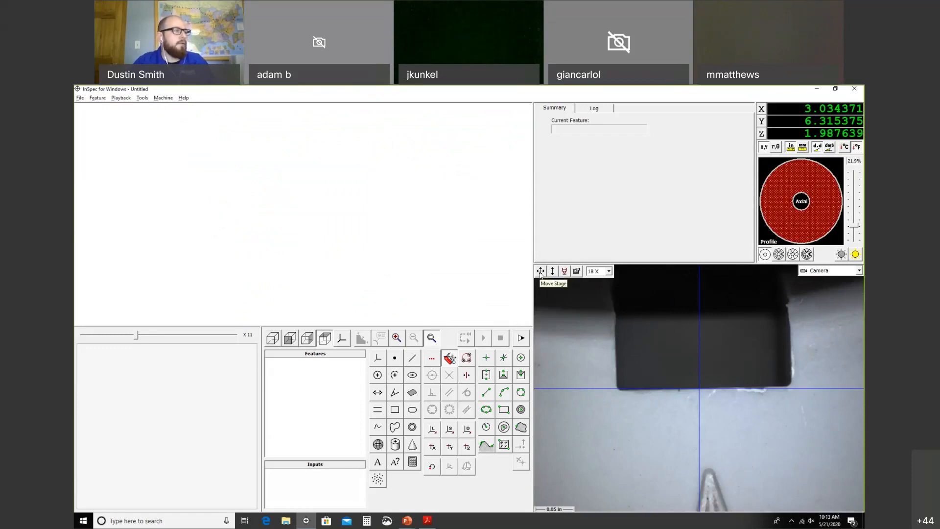
# Step: Jog the stage so the circular hole sits centred under the camera crosshair
pyautogui.moveTo(541, 273); pyautogui.dragTo(553, 313)
# Step: Centre the hole with Move Here, start Circle 1 and place its first edge point
pyautogui.rightClick(702, 395)
pyautogui.click(710, 392)
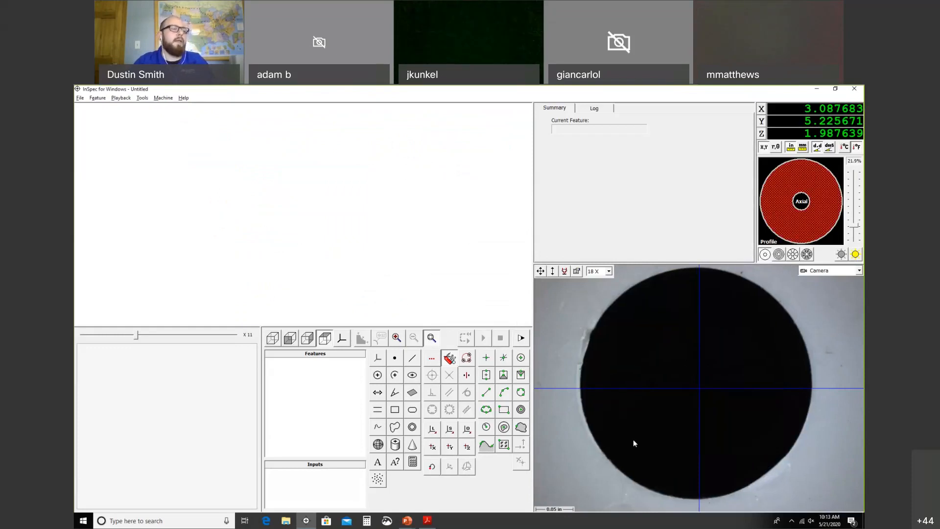
pyautogui.click(377, 375)
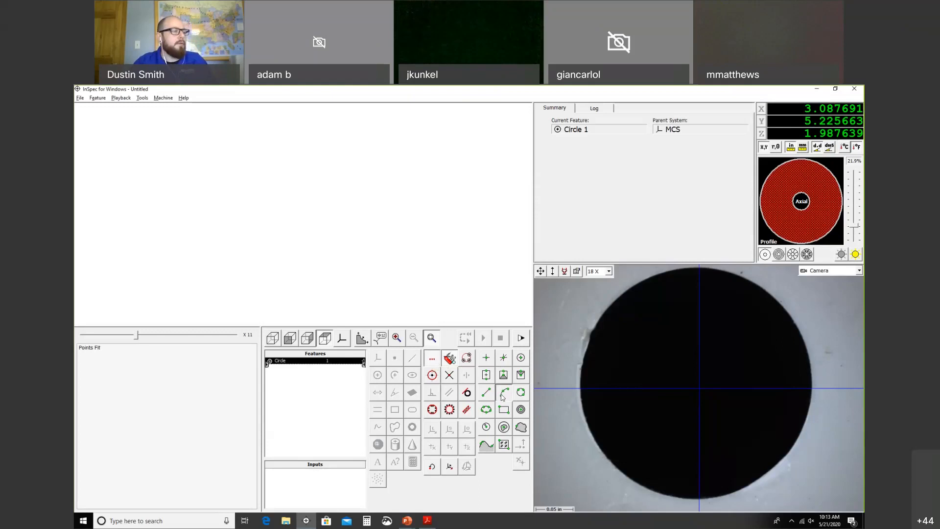
pyautogui.click(580, 400)
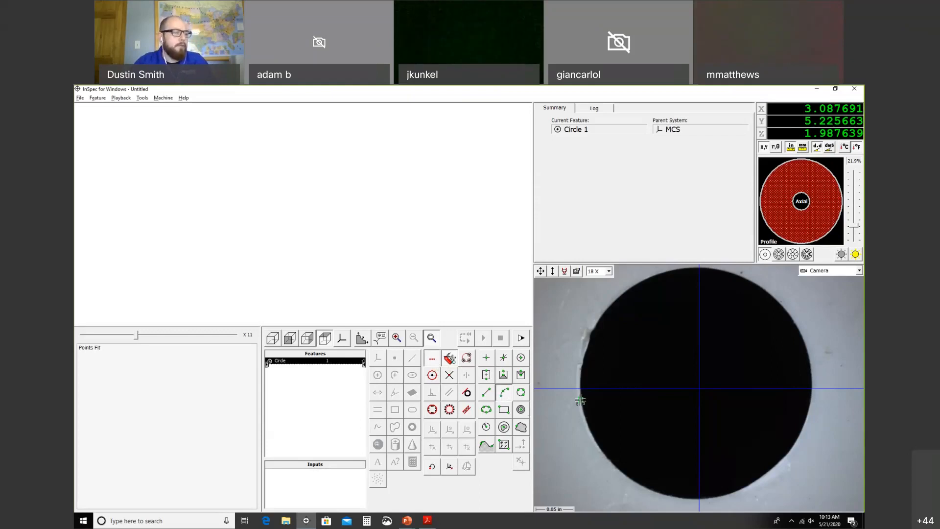
# Step: Fit the first edge arc on the hole, widen its search band, and reposition the stage
pyautogui.click(605, 455)
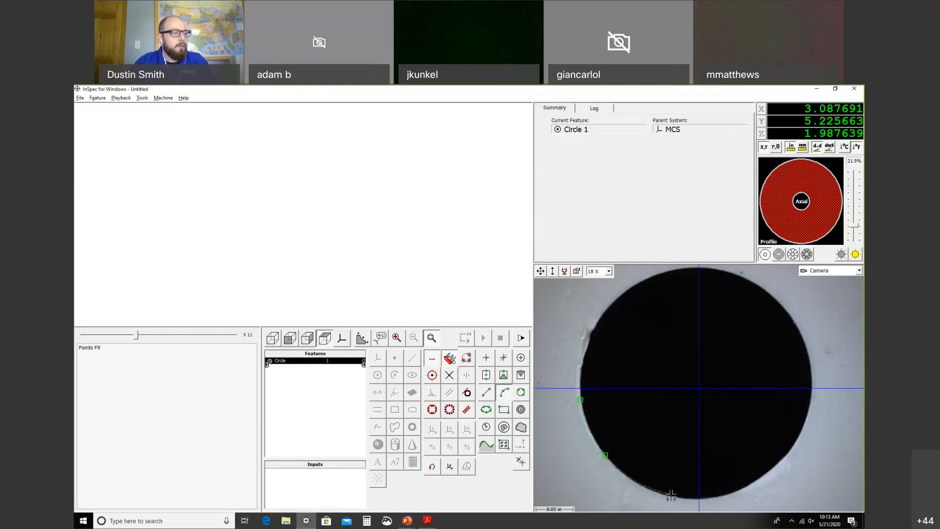
pyautogui.click(671, 494)
pyautogui.moveTo(667, 479); pyautogui.dragTo(667, 475)
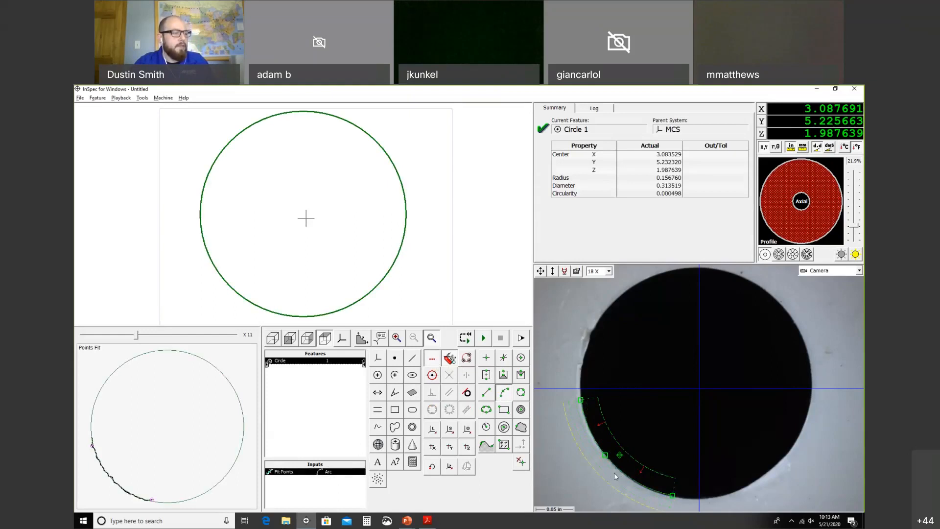
pyautogui.rightClick(614, 473)
pyautogui.click(636, 426)
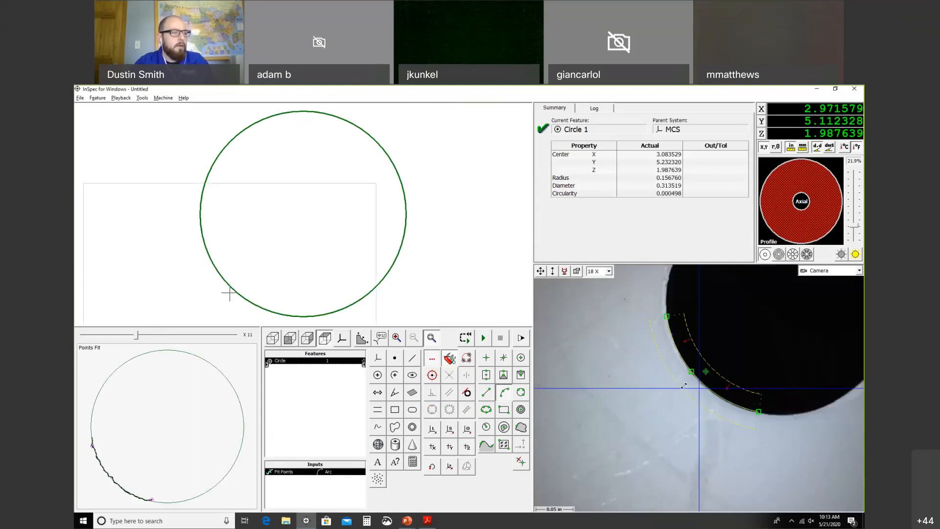
pyautogui.rightClick(848, 348)
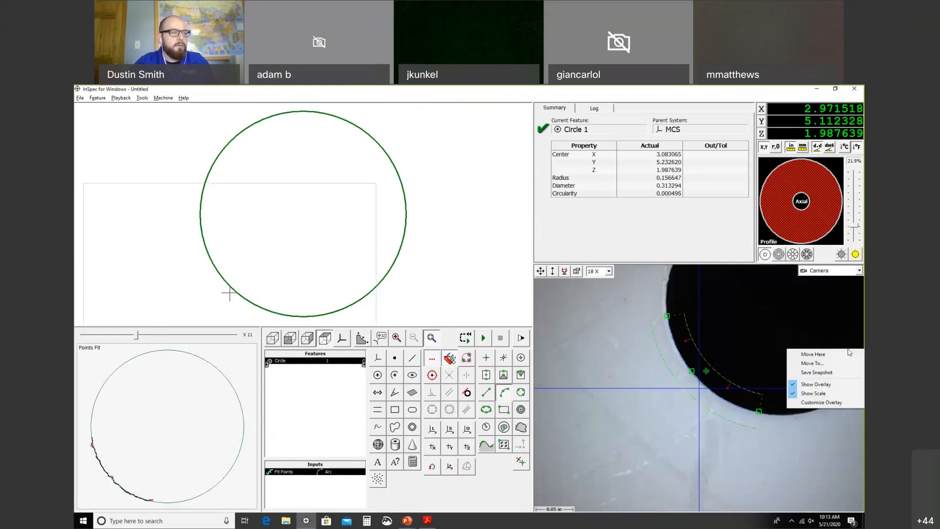
pyautogui.click(812, 353)
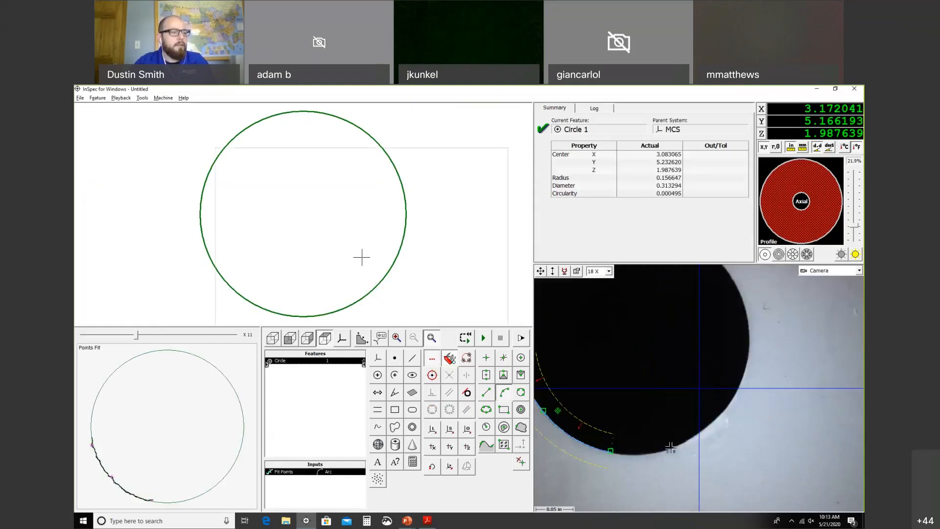
# Step: Fit arcs on the hole's lower and top edges, completing Circle 1 (diameter 0.313036)
pyautogui.click(670, 448)
pyautogui.click(737, 393)
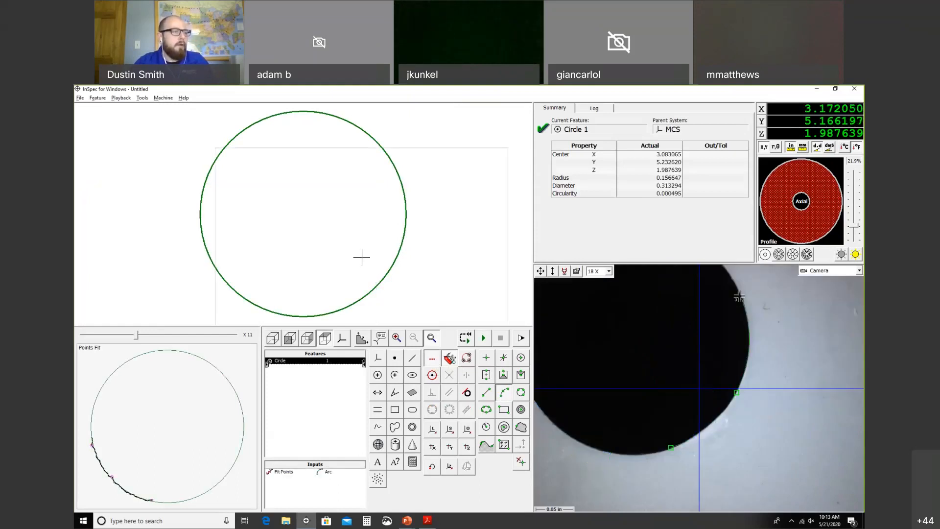
pyautogui.click(739, 296)
pyautogui.moveTo(515, 243); pyautogui.dragTo(524, 242, button='middle')
pyautogui.click(611, 374)
pyautogui.click(692, 343)
pyautogui.click(782, 387)
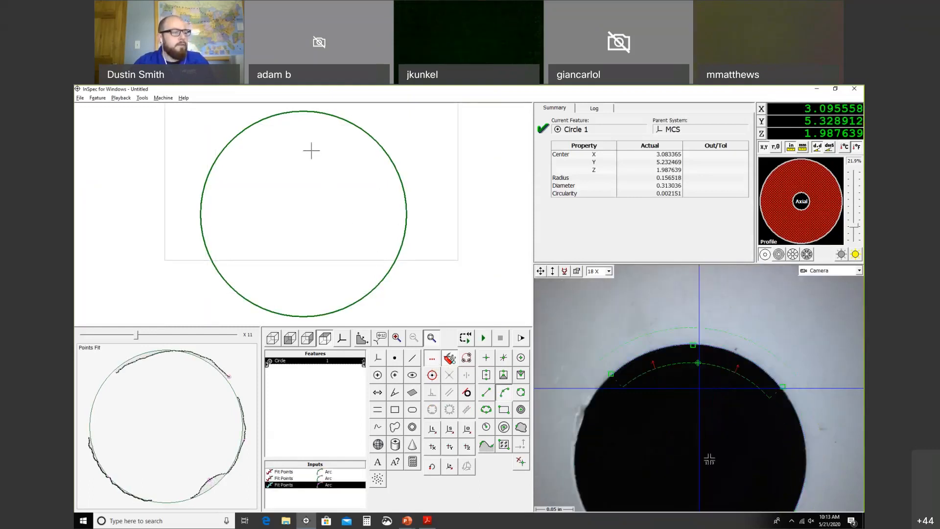
# Step: Recentre the hole, pick three points for a second circle, then cancel it with Escape
pyautogui.rightClick(689, 451)
pyautogui.click(715, 466)
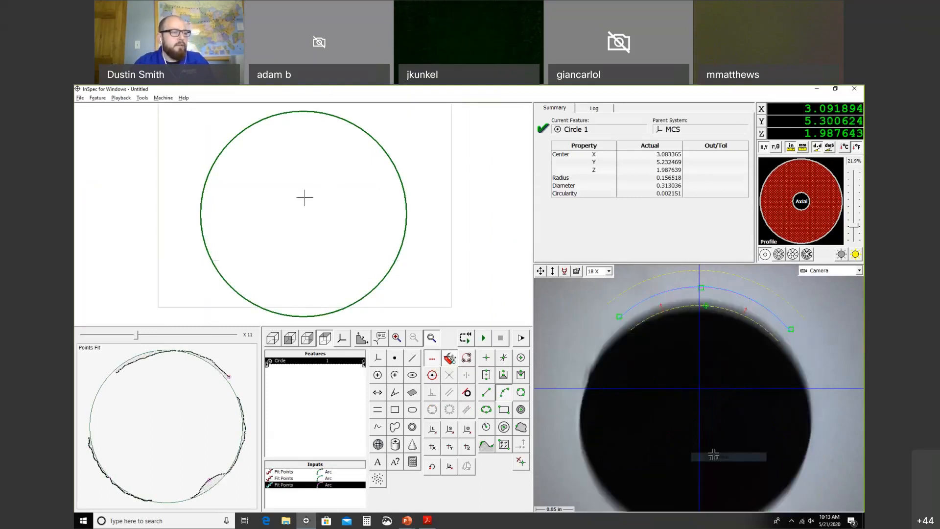
pyautogui.click(374, 375)
pyautogui.click(521, 393)
pyautogui.click(618, 312)
pyautogui.click(610, 471)
pyautogui.click(800, 452)
pyautogui.click(541, 271)
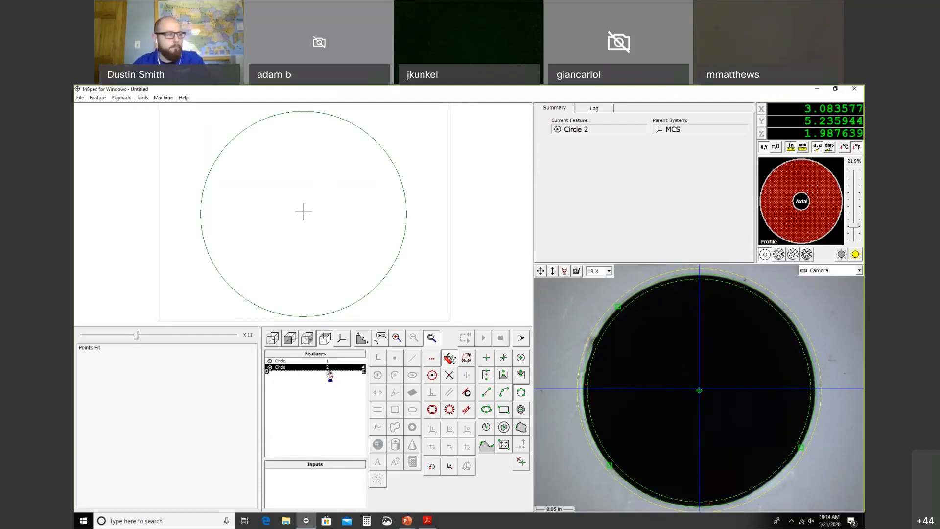
pyautogui.press('Escape')
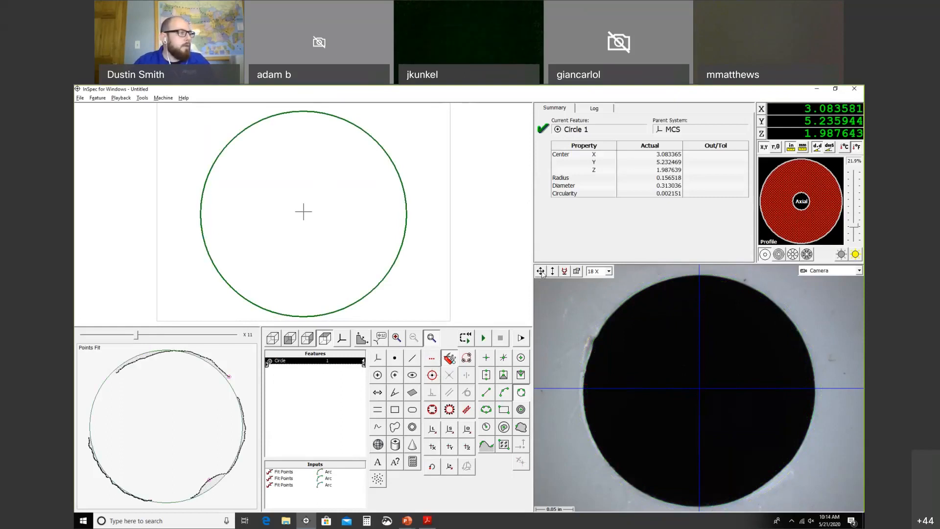
# Step: Move the stage in +Y to about X 3.032, Y 6.354, centring the rectangular slot corner
pyautogui.moveTo(541, 271); pyautogui.dragTo(525, 229)
pyautogui.rightClick(609, 396)
pyautogui.click(625, 401)
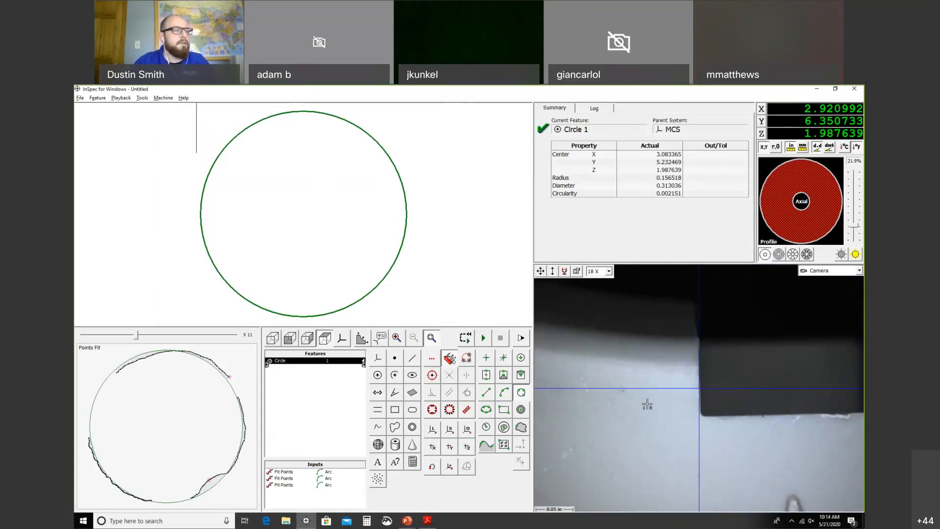
pyautogui.rightClick(783, 388)
# Step: Measure the slot's left and right edges as Lines 2 and 3, then begin an empty Line 4
pyautogui.click(807, 392)
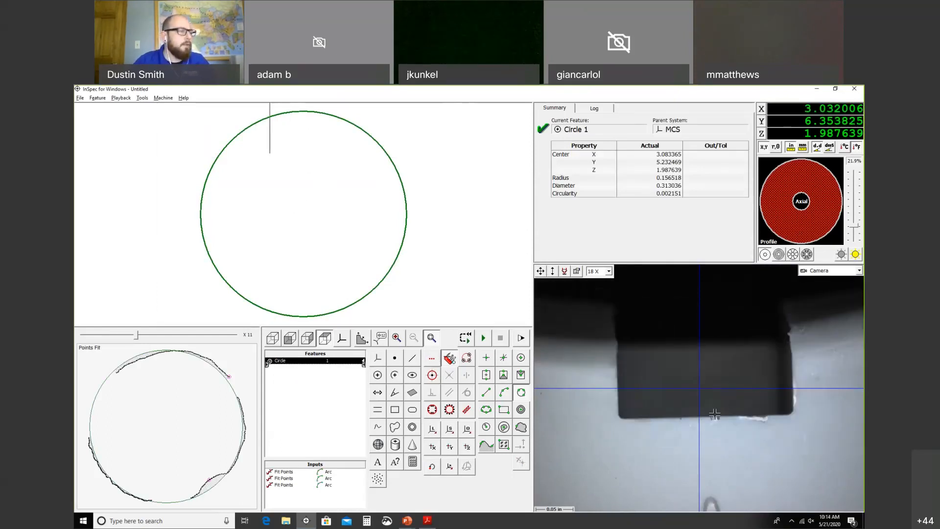
pyautogui.click(412, 357)
pyautogui.click(486, 392)
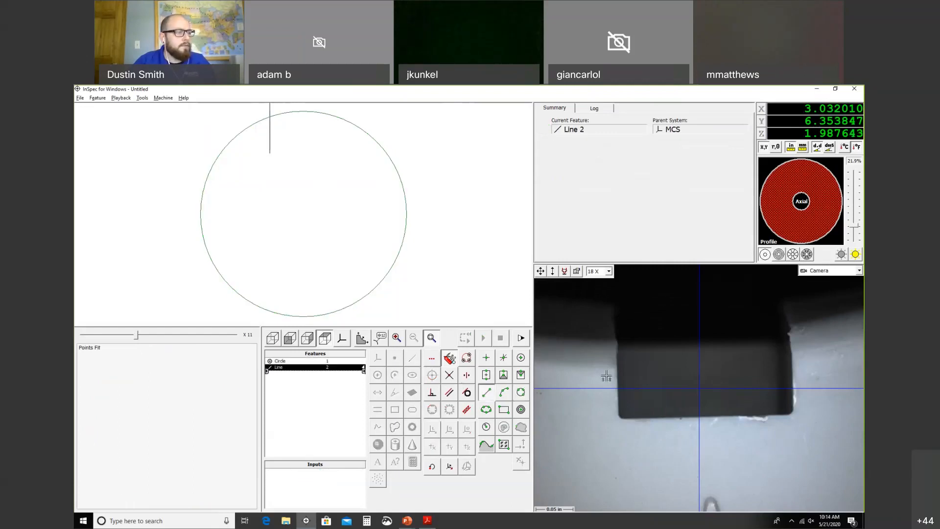
pyautogui.click(619, 415)
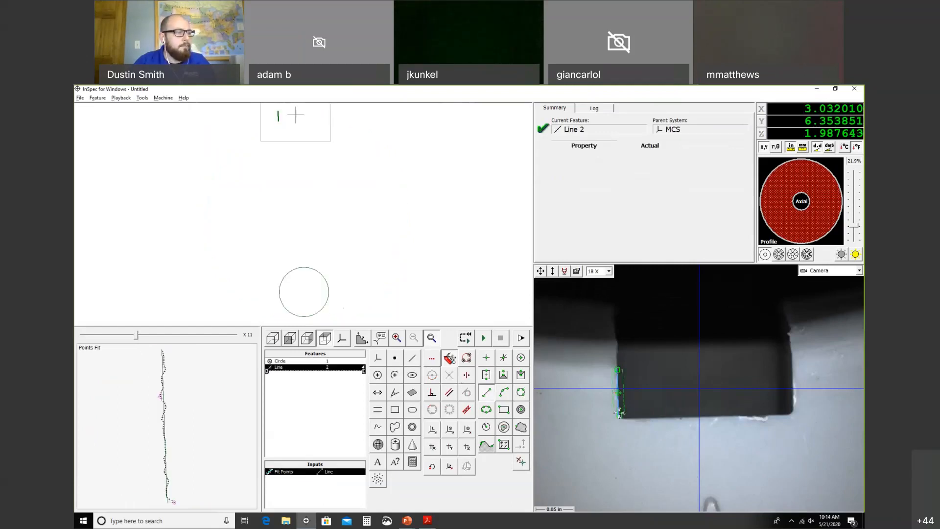
pyautogui.click(791, 357)
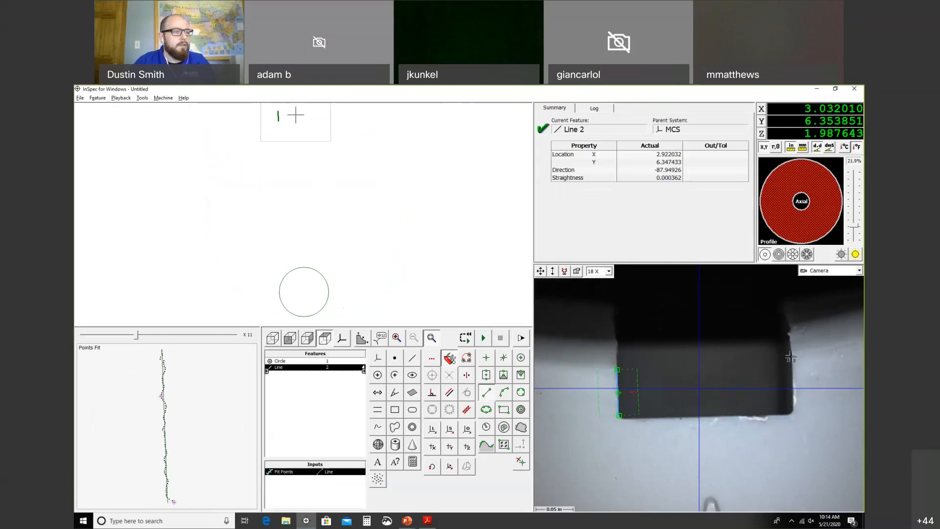
pyautogui.click(792, 407)
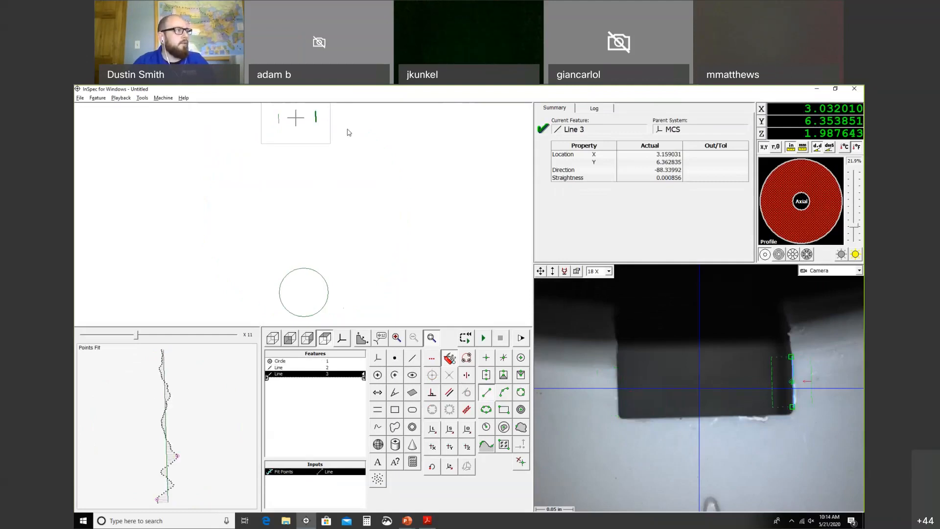
pyautogui.click(411, 358)
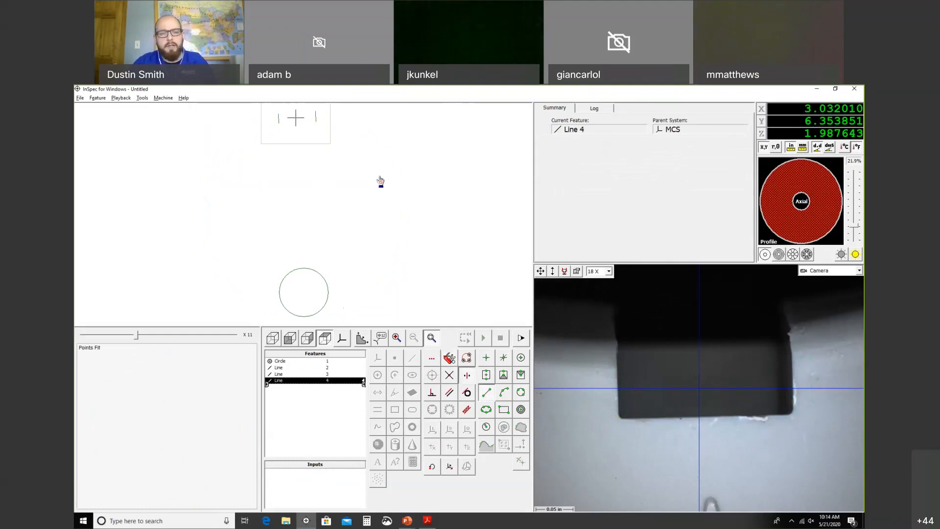
# Step: Make Line 4 the bisector of Lines 2 and 3, then create System 5 originating at Circle 1
pyautogui.moveTo(348, 143); pyautogui.dragTo(266, 104)
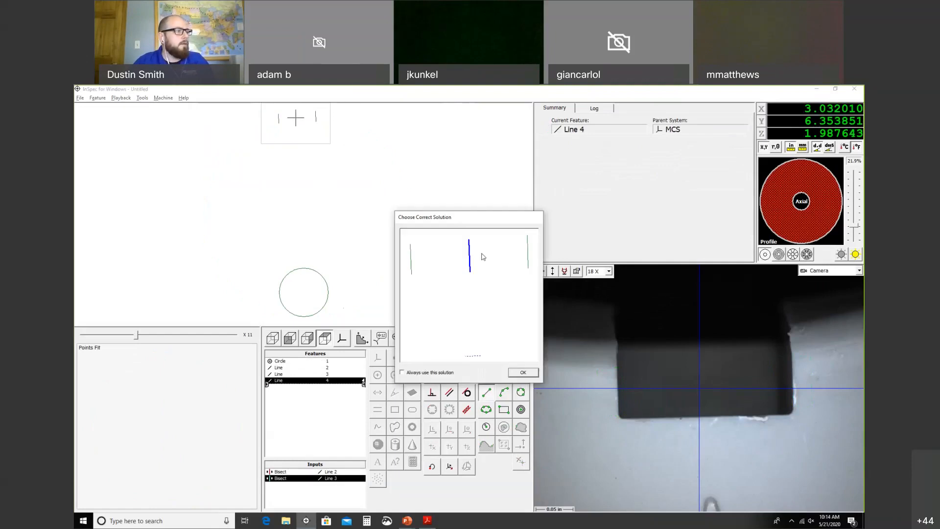
pyautogui.click(523, 373)
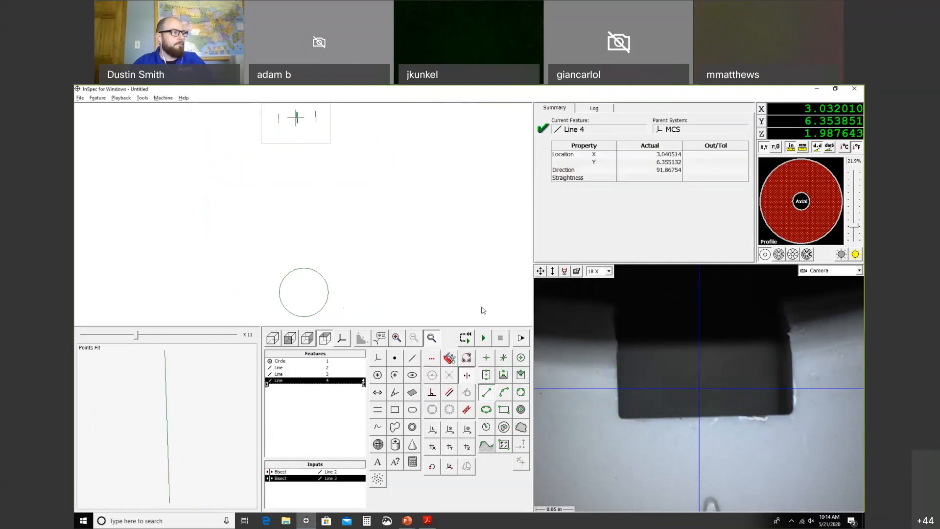
pyautogui.click(469, 430)
pyautogui.click(328, 291)
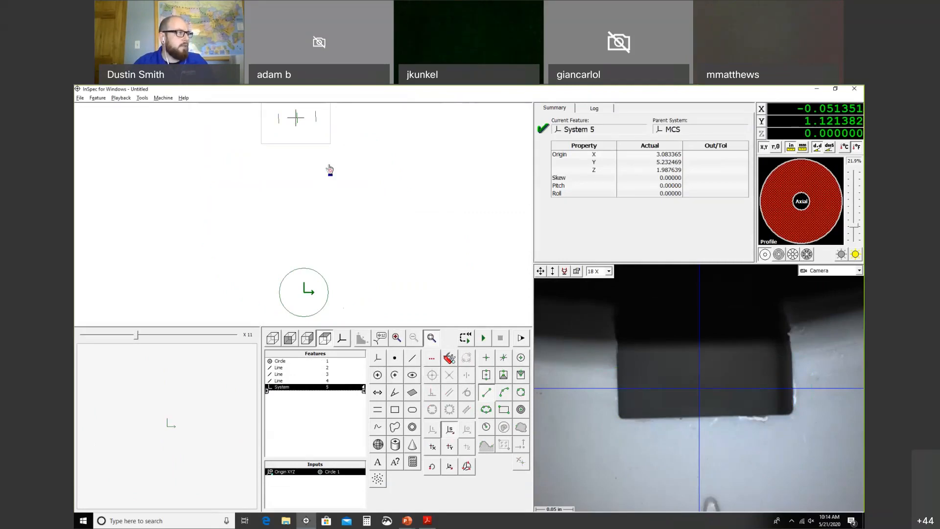
# Step: Skew System 5 to bisector Line 4 (skew 1.86754), view in PCS, and glance at the Offset Angle slide
pyautogui.click(298, 120)
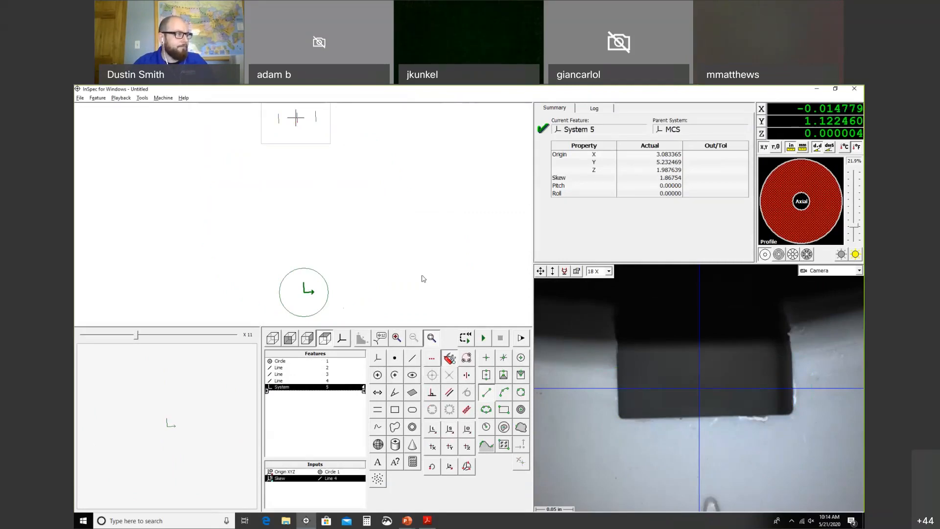
pyautogui.click(344, 340)
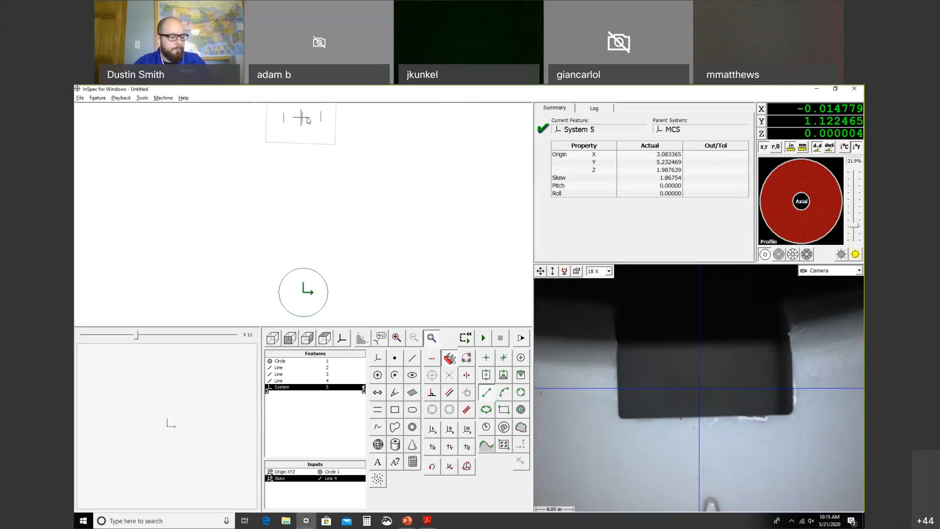
pyautogui.hotkey('alt', 'Tab')
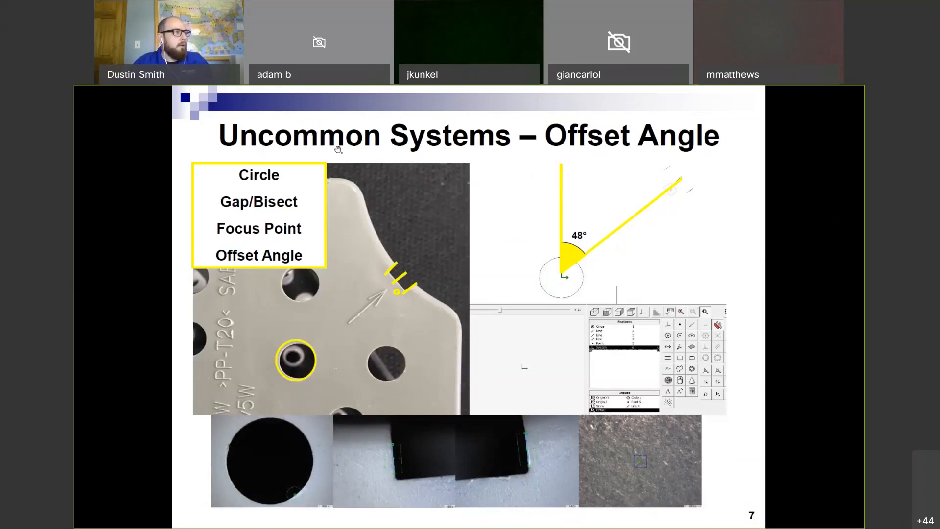
pyautogui.hotkey('alt', 'Tab')
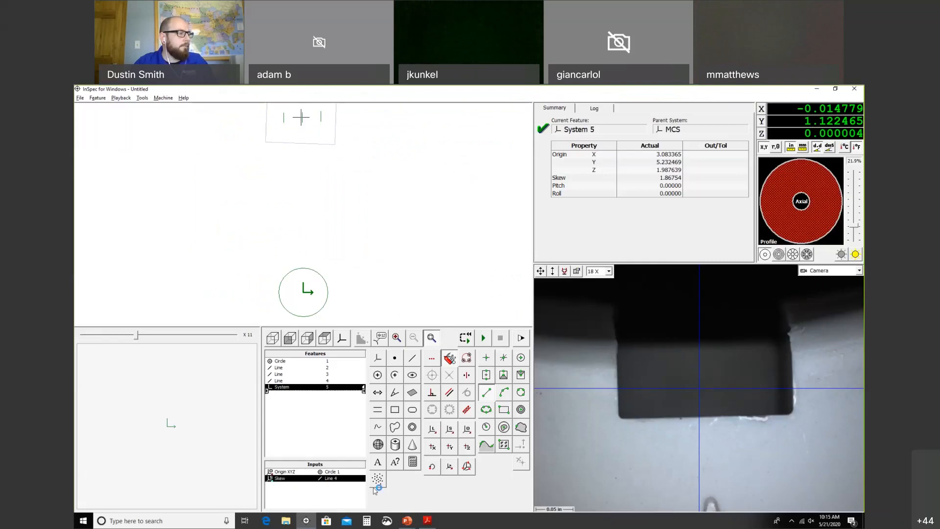
# Step: Open System 5's Offset dialog, cancel it, and reopen it with translation and rotation at zero
pyautogui.click(450, 466)
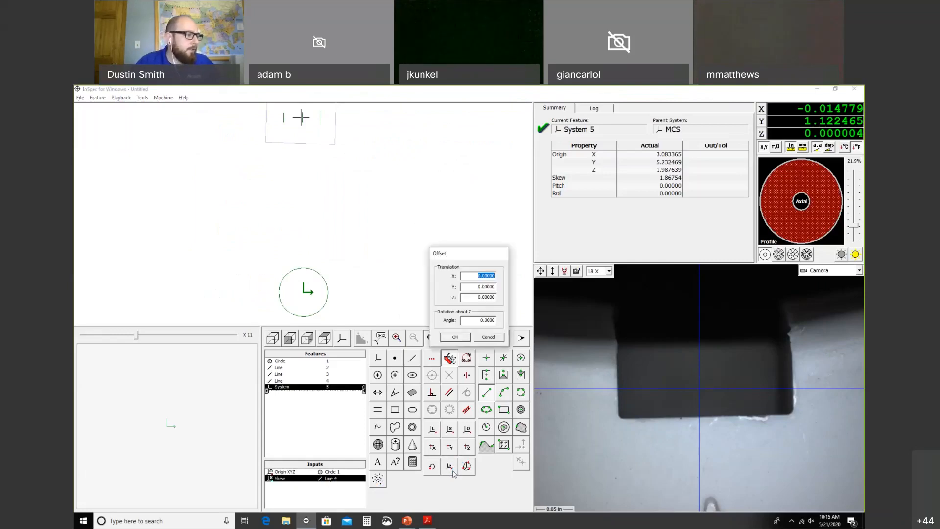
pyautogui.click(493, 339)
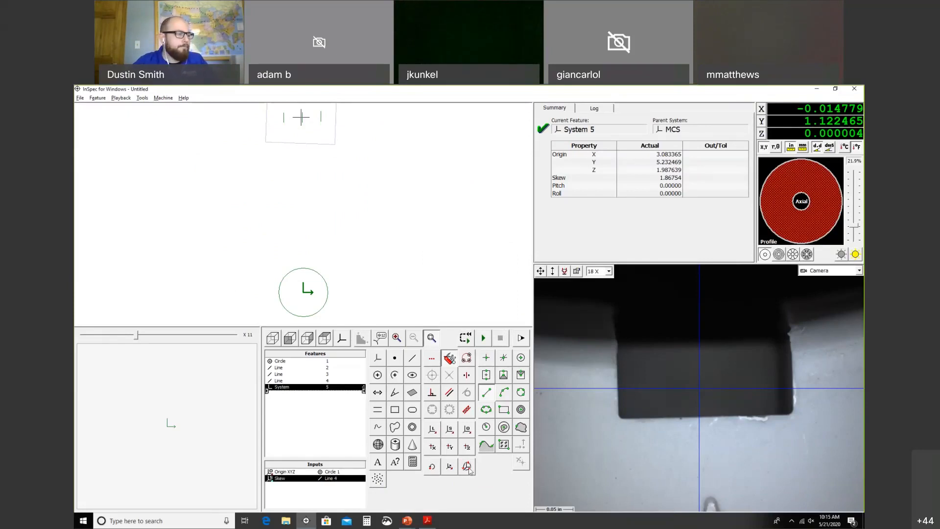
pyautogui.click(466, 467)
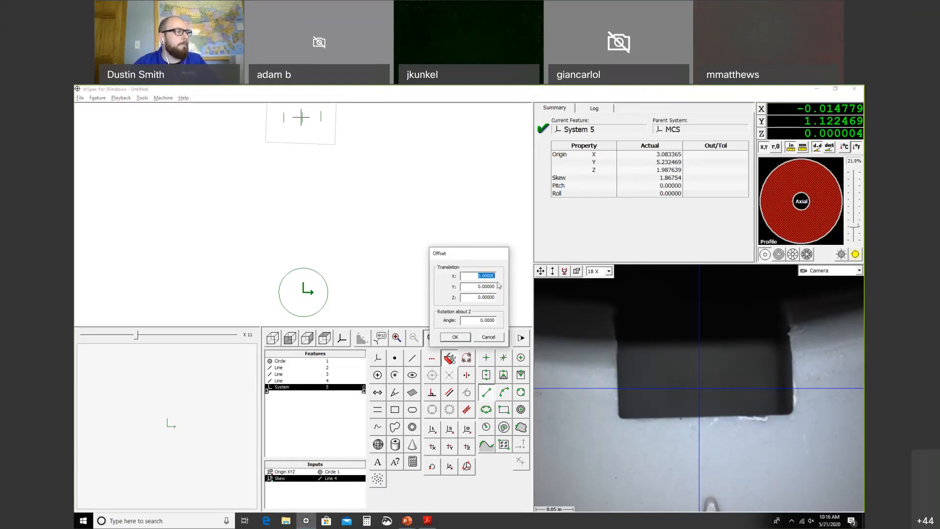
# Step: Enter a 48° rotation angle about Z in the Offset dialog and apply it
pyautogui.moveTo(477, 320); pyautogui.dragTo(508, 322)
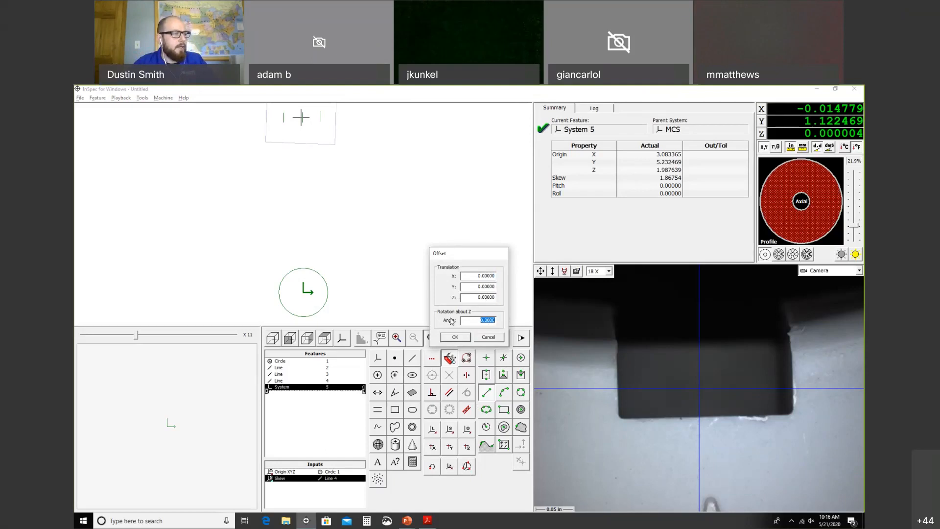
pyautogui.write('4')
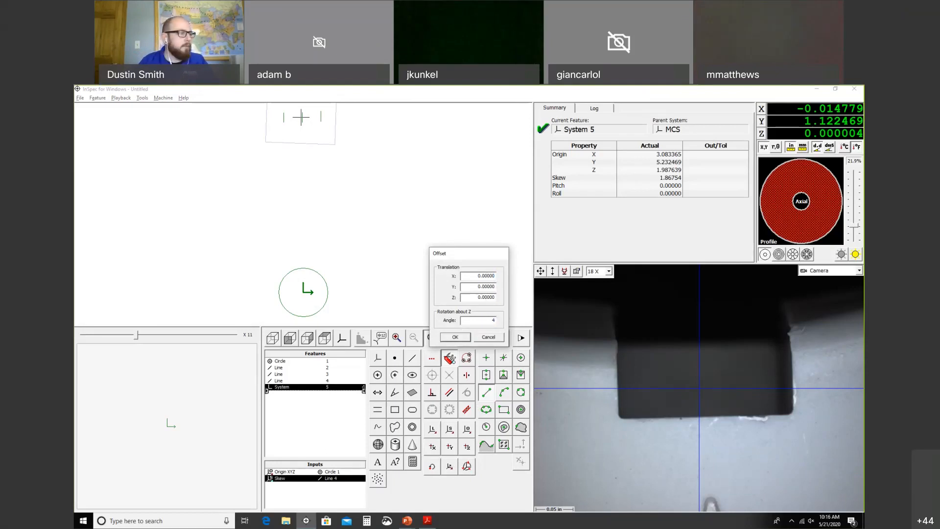
pyautogui.write('8')
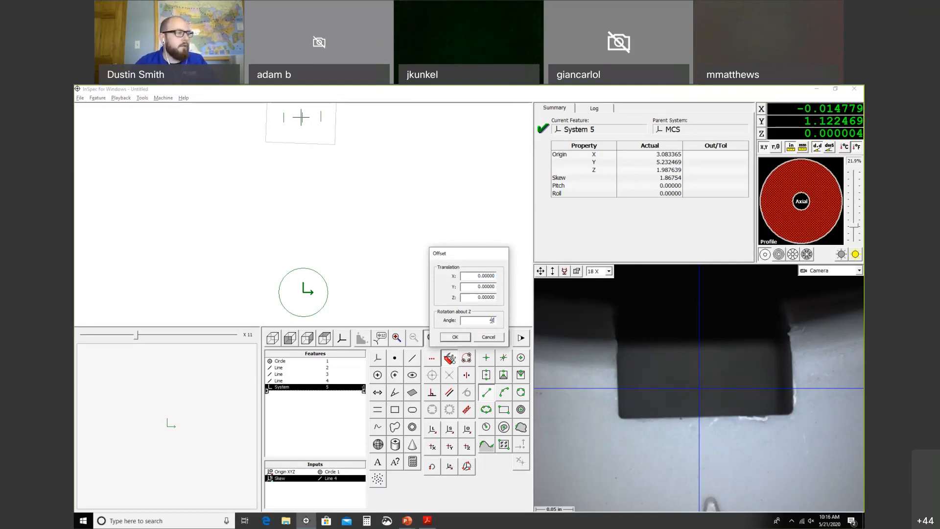
pyautogui.click(455, 337)
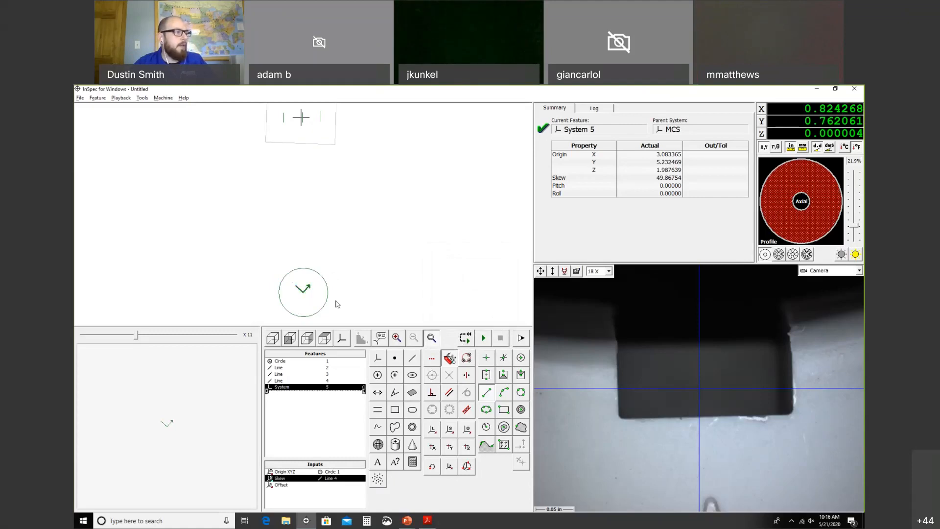
# Step: Show the features in rotated part coordinates (skew 49.86754), then switch to the Offset Angle slide
pyautogui.click(346, 339)
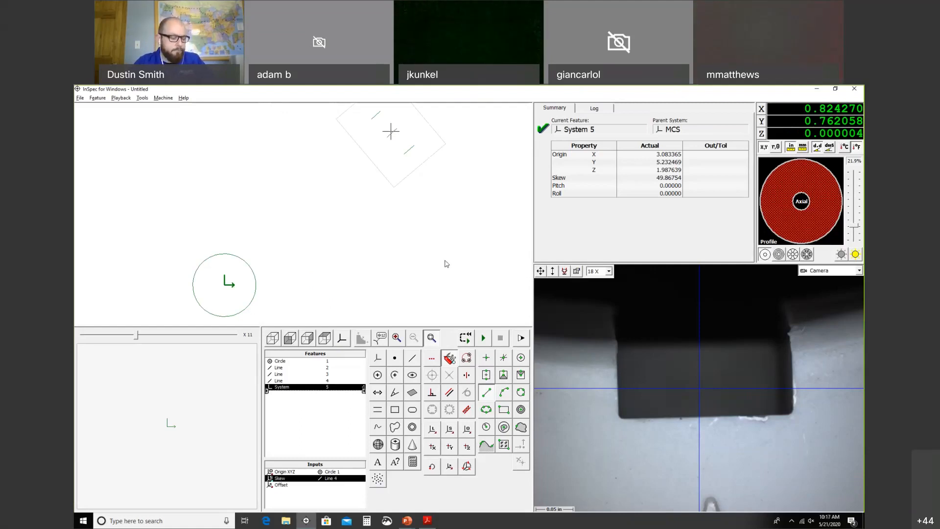
pyautogui.hotkey('alt', 'Tab')
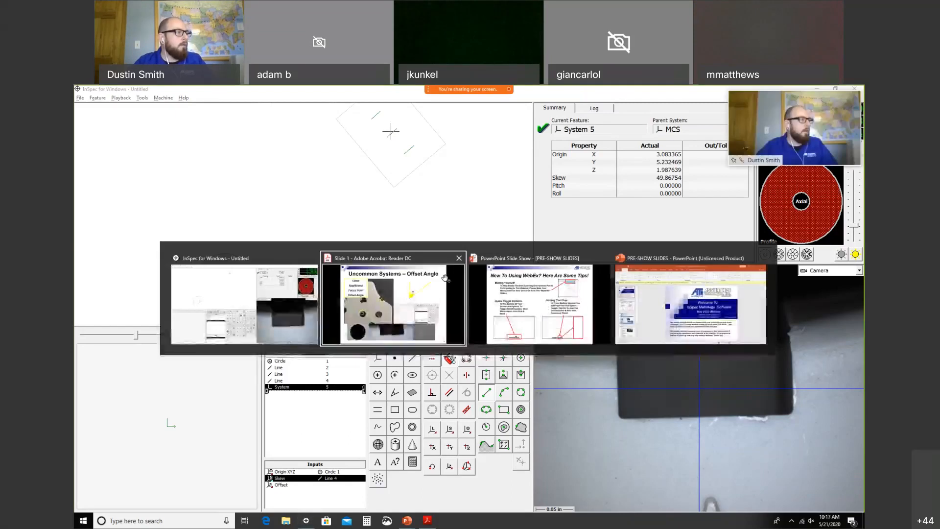
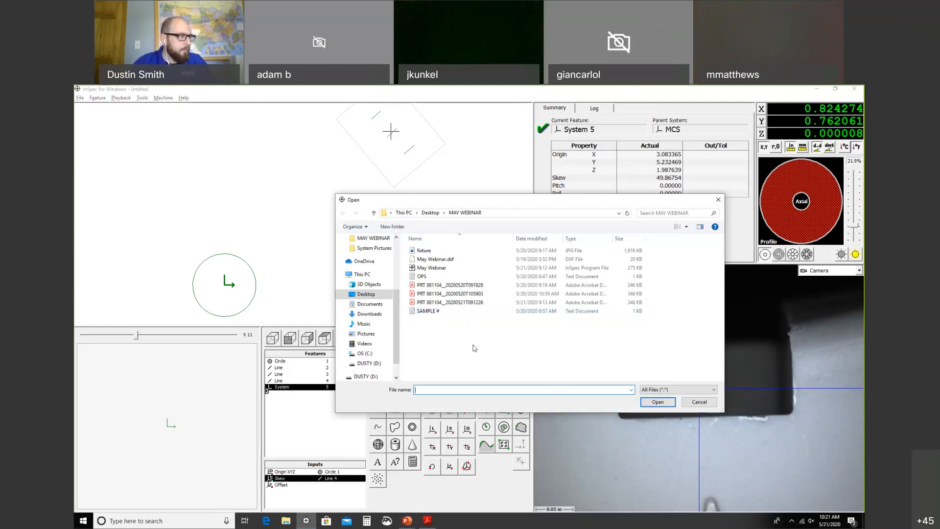
# Step: Open the saved May Webinar program without saving changes to Untitled
pyautogui.click(458, 267)
pyautogui.click(654, 399)
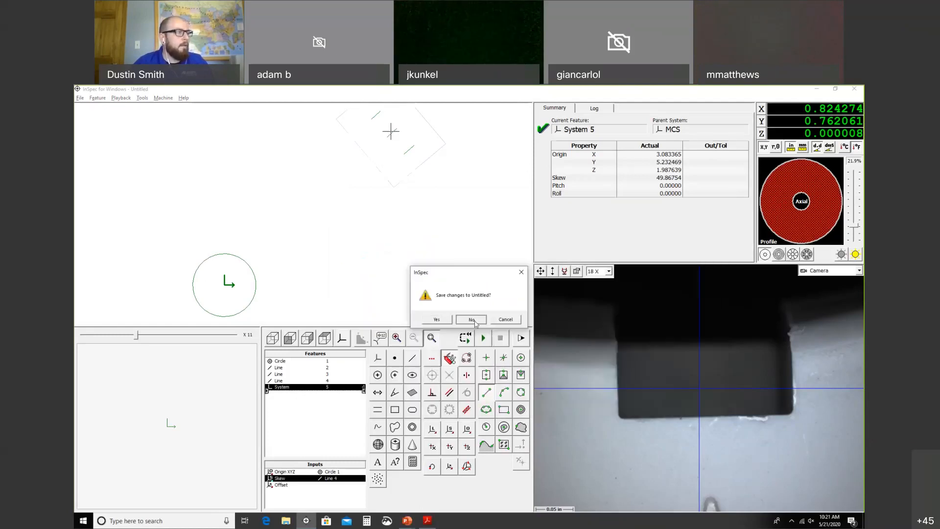
pyautogui.click(471, 319)
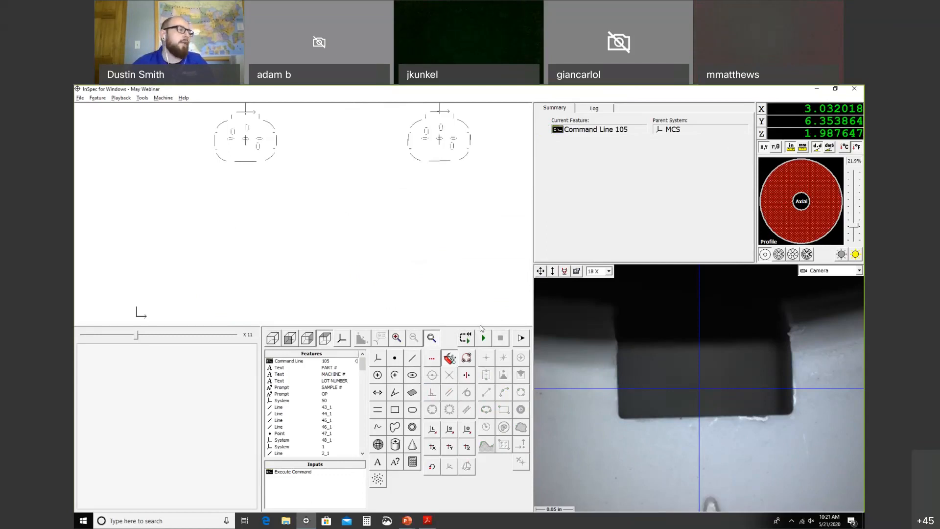
# Step: Run the May Webinar program and close the fixture.jpg photo it displays
pyautogui.click(465, 338)
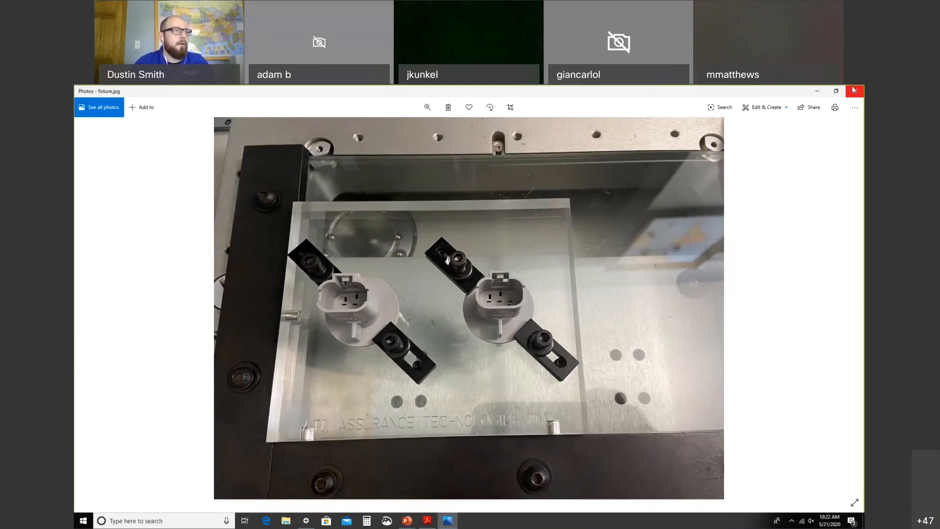
pyautogui.click(854, 90)
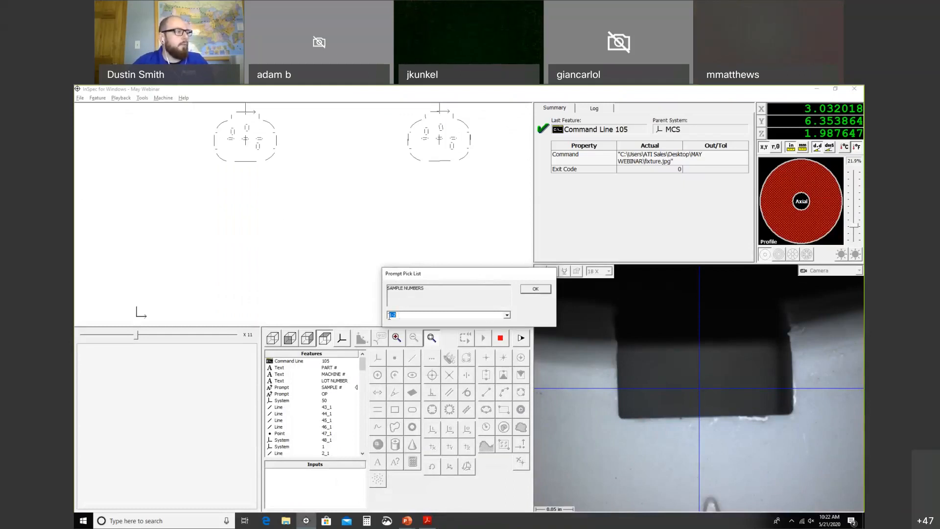
# Step: Choose 1-2 as the sample numbers and move on to the operator list
pyautogui.click(507, 316)
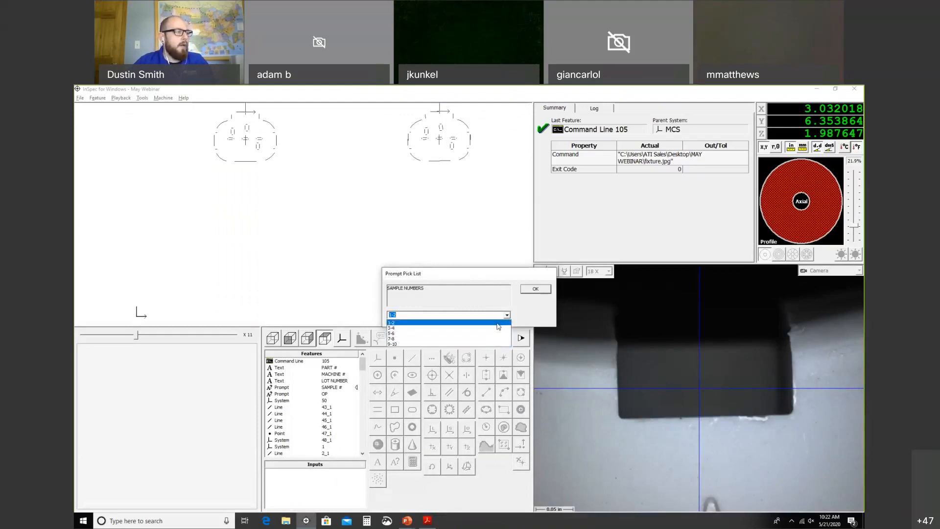
pyautogui.click(498, 324)
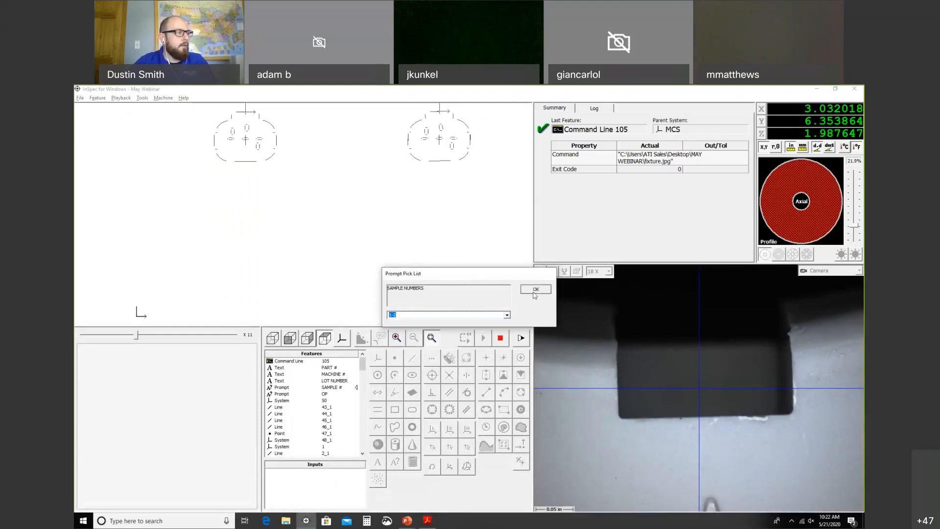
pyautogui.click(535, 288)
pyautogui.moveTo(508, 313)
pyautogui.mouseDown()
pyautogui.moveTo(509, 323)
pyautogui.moveTo(508, 314)
pyautogui.mouseUp()
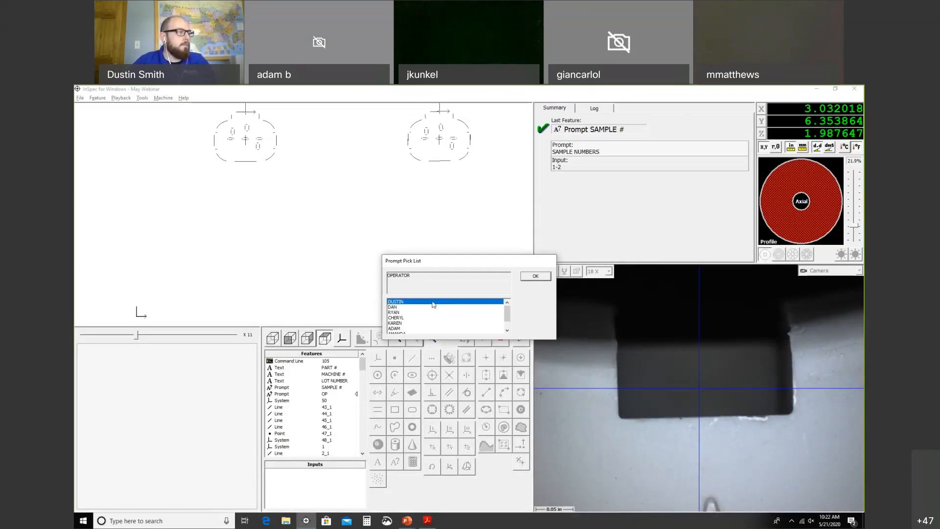
# Step: Rerun the program with sample numbers 1-2 and the chosen operator, measuring through Line 39_2
pyautogui.click(536, 275)
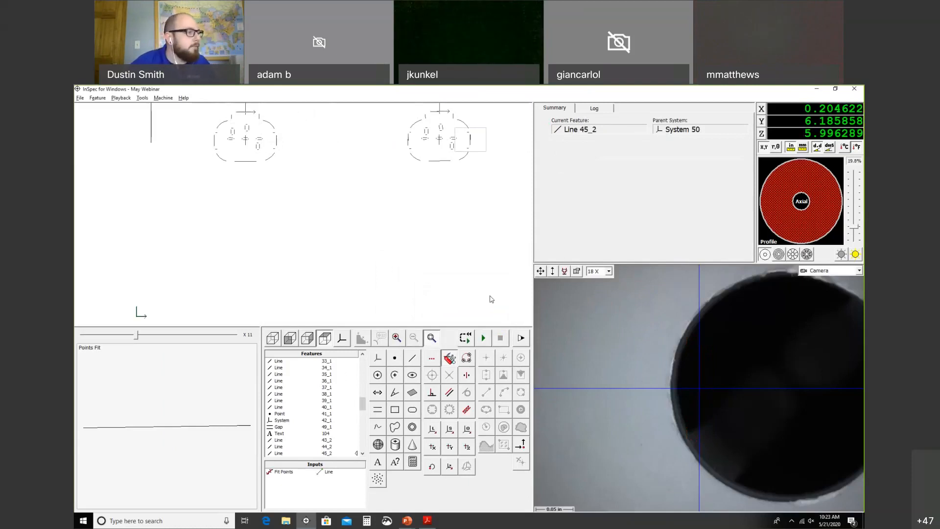
pyautogui.click(471, 334)
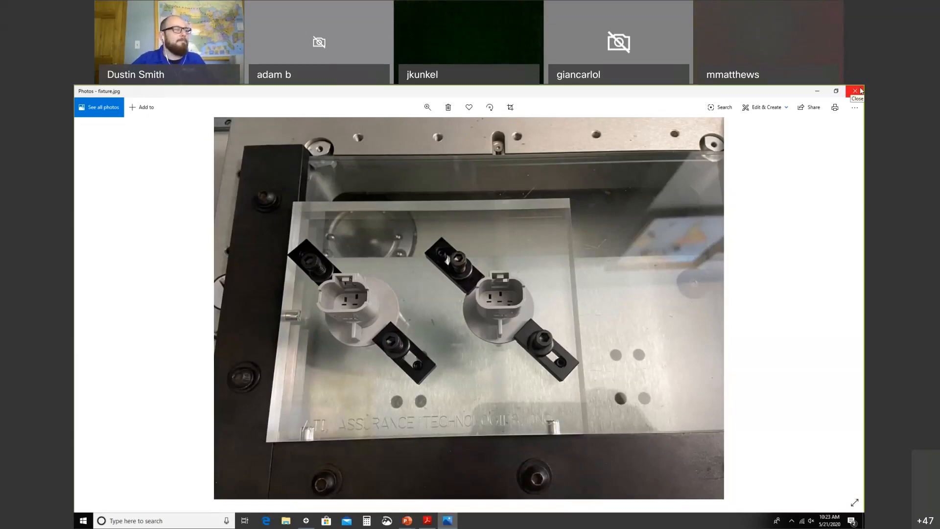
pyautogui.click(857, 91)
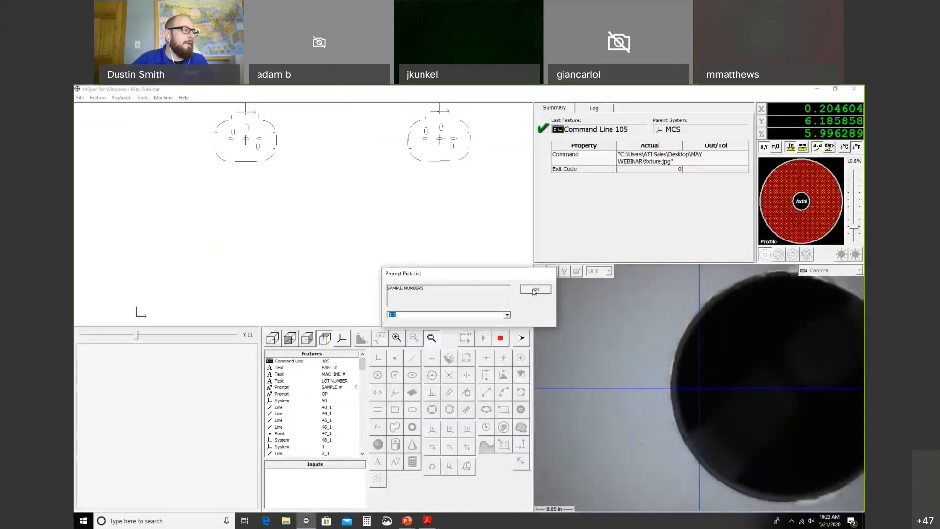
pyautogui.click(534, 291)
pyautogui.click(535, 276)
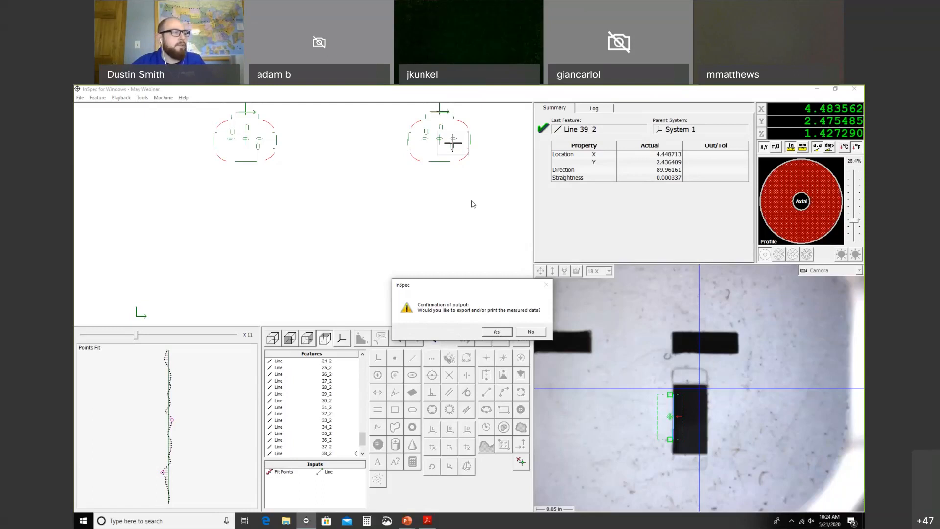
# Step: Export the measured data as a PDF inspection report
pyautogui.click(504, 334)
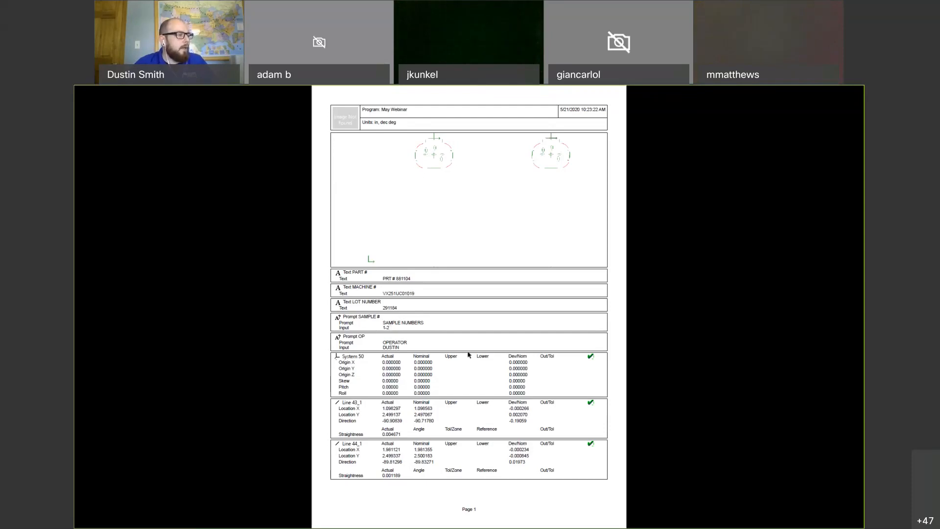
# Step: Review the report pages down to page 6's out-of-tolerance arcs, then return to InSpec
pyautogui.scroll(-3, 468, 355)
pyautogui.scroll(1, 468, 355)
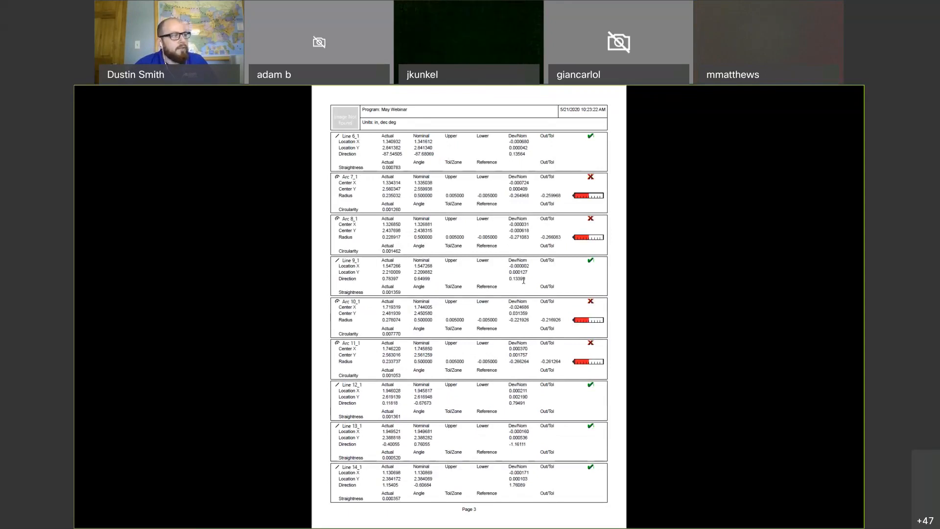
pyautogui.scroll(2, 523, 280)
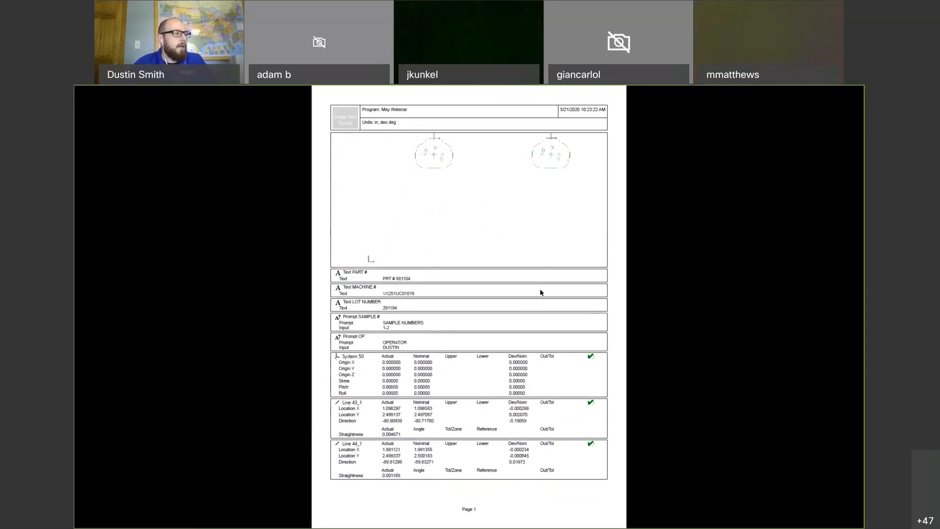
pyautogui.scroll(-2, 540, 292)
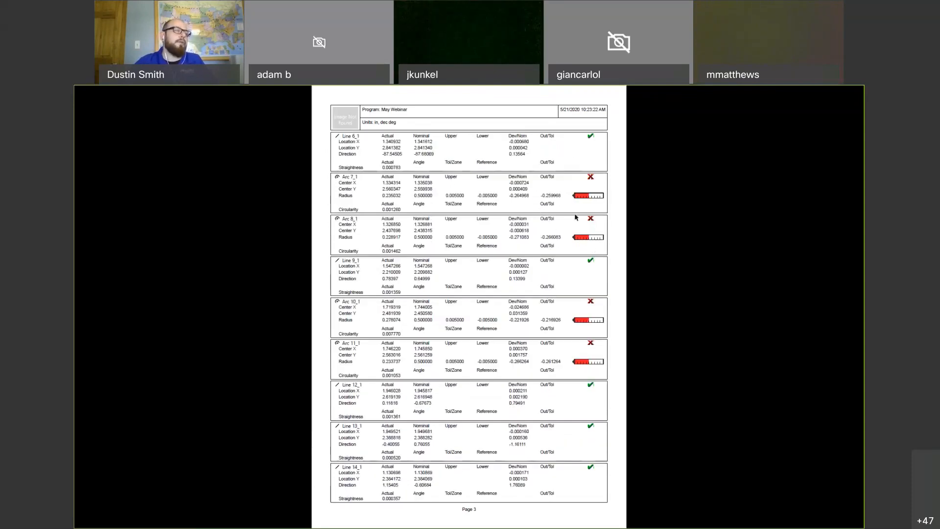
pyautogui.scroll(-2, 575, 270)
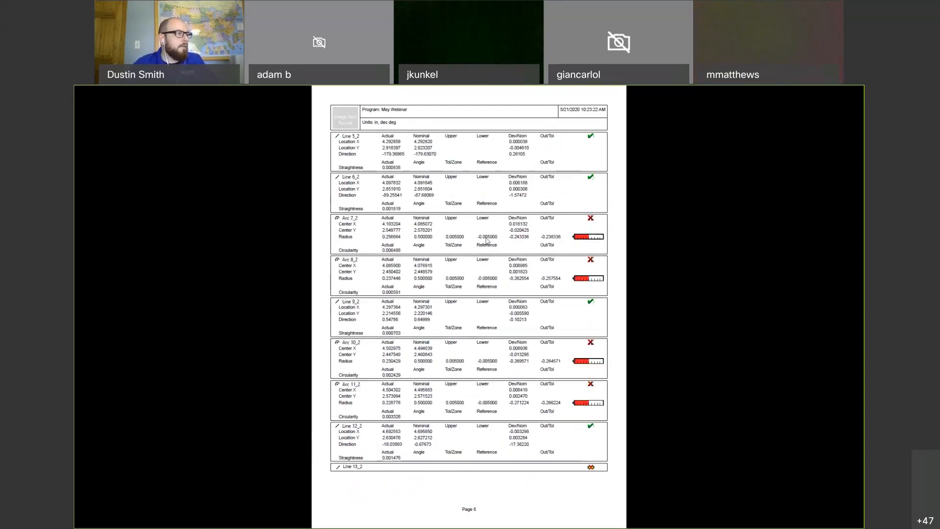
pyautogui.hotkey('alt', 'Tab')
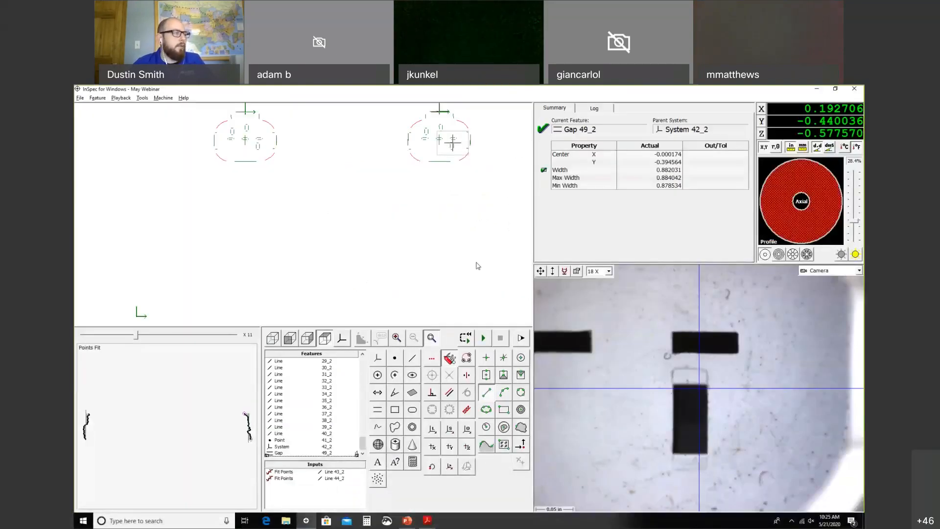
# Step: Show the Slide 1 document (Benefits Of Offline Programming) in Acrobat's Full Screen Mode
pyautogui.hotkey('alt', 'Tab')
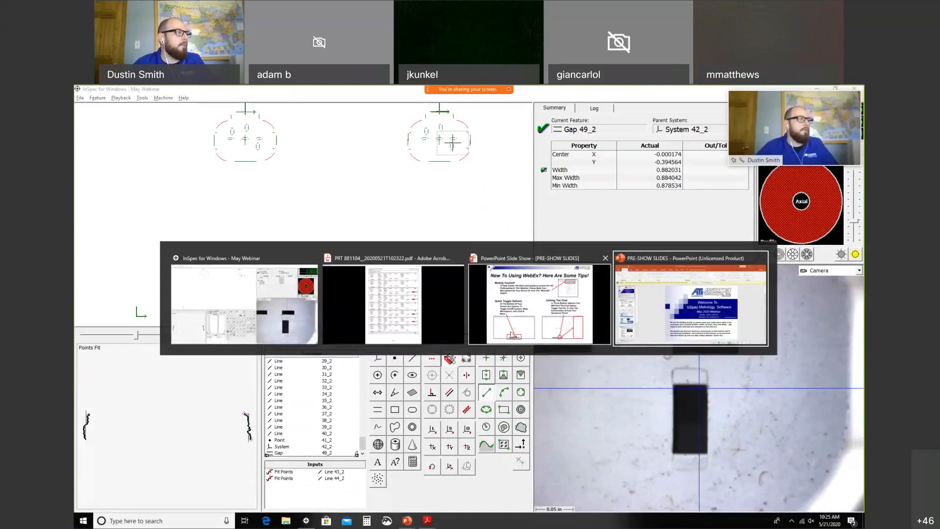
pyautogui.hotkey('alt', 'Tab')
pyautogui.hotkey('alt', 'Tab')
pyautogui.hotkey('alt', 'Tab')
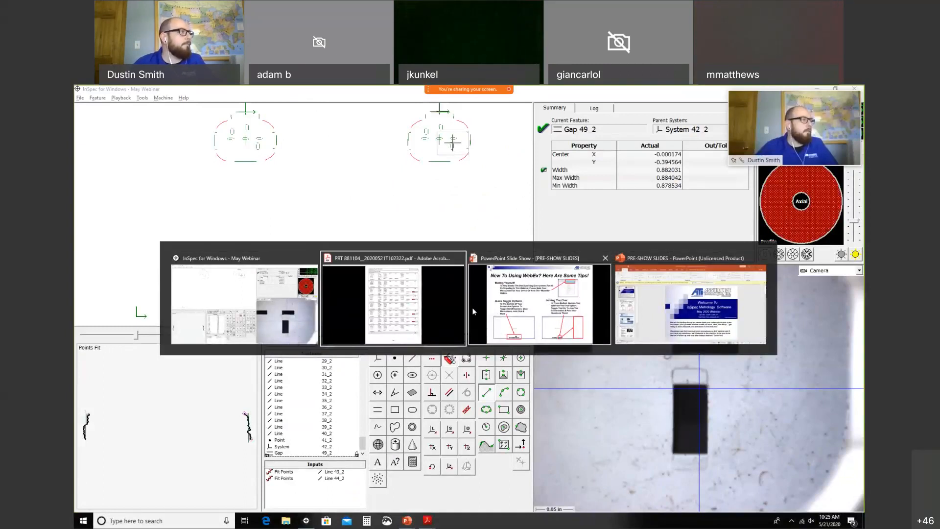
pyautogui.press('Escape')
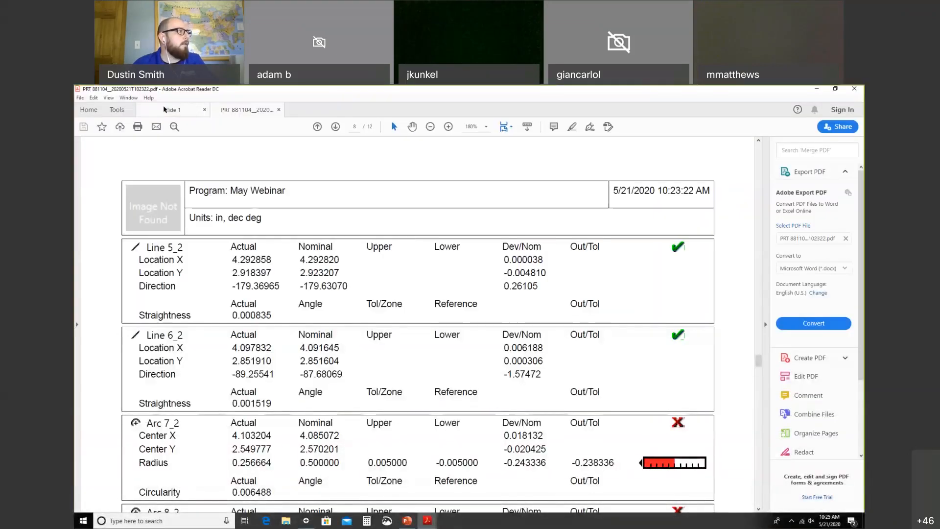
pyautogui.click(167, 109)
pyautogui.click(108, 97)
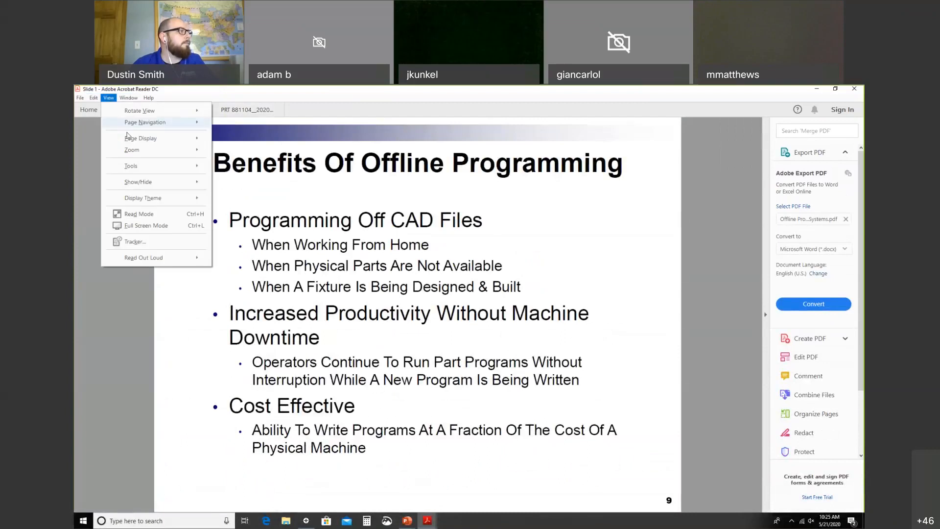
pyautogui.click(156, 226)
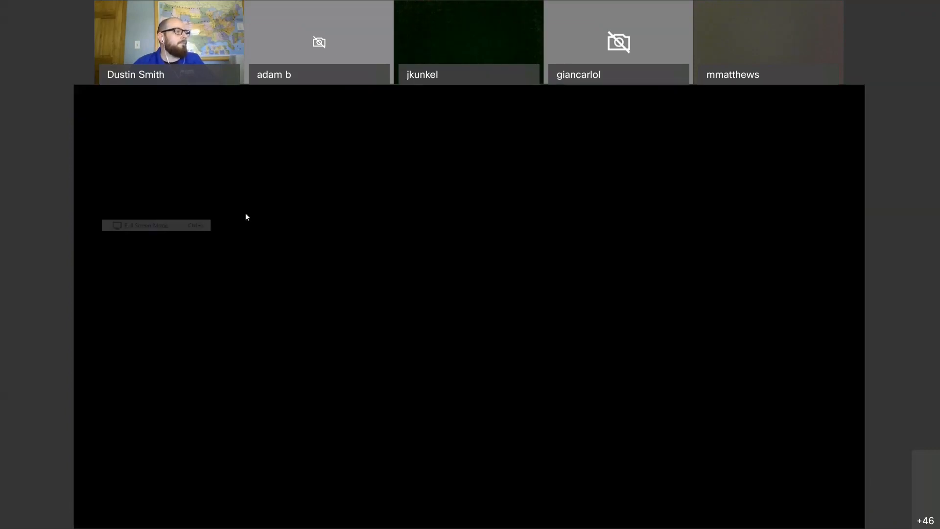
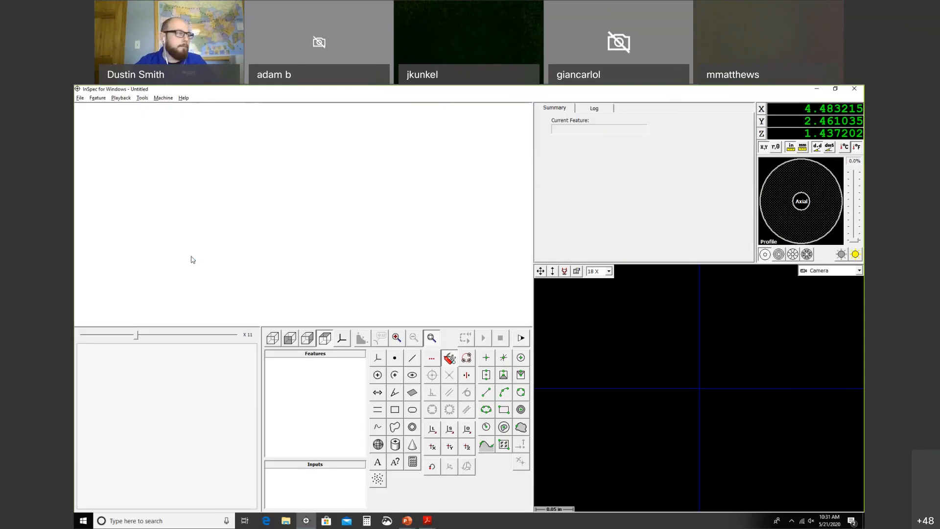
# Step: Bring up InSpec's File menu, dismiss it, then bring it up again
pyautogui.click(80, 99)
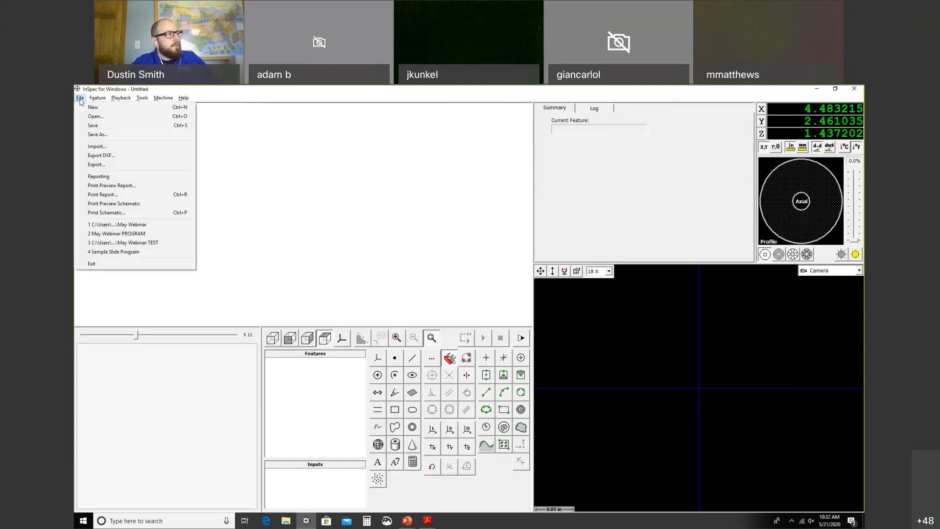
pyautogui.click(221, 162)
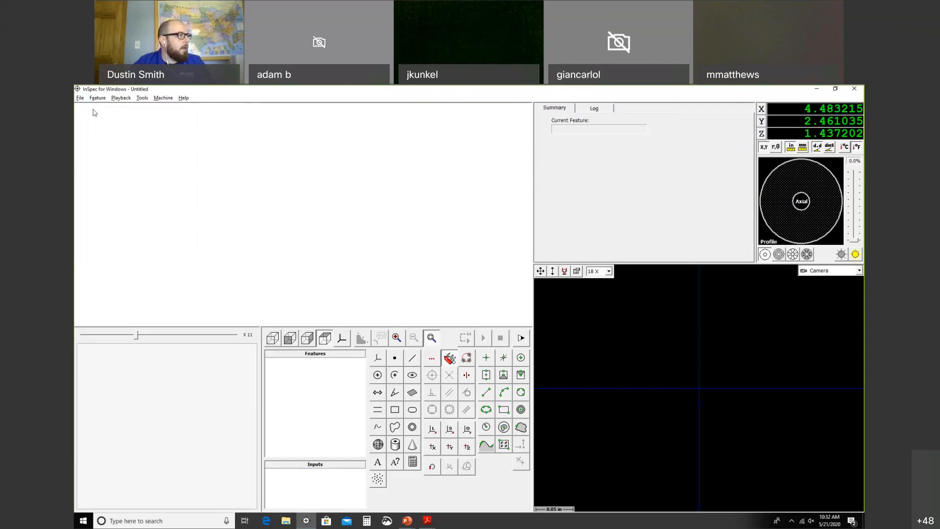
pyautogui.click(82, 99)
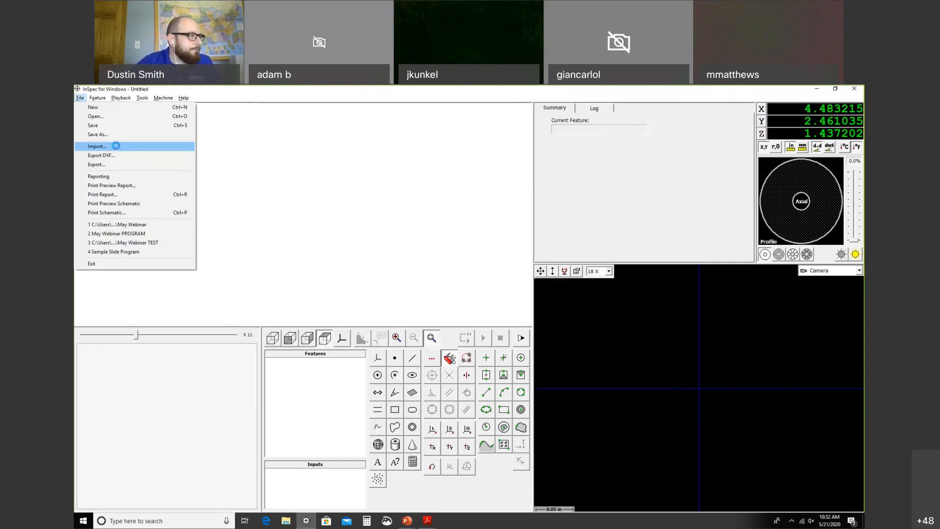
# Step: Choose Import and open May Webinar.dxf from the MAY WEBINAR folder
pyautogui.click(113, 147)
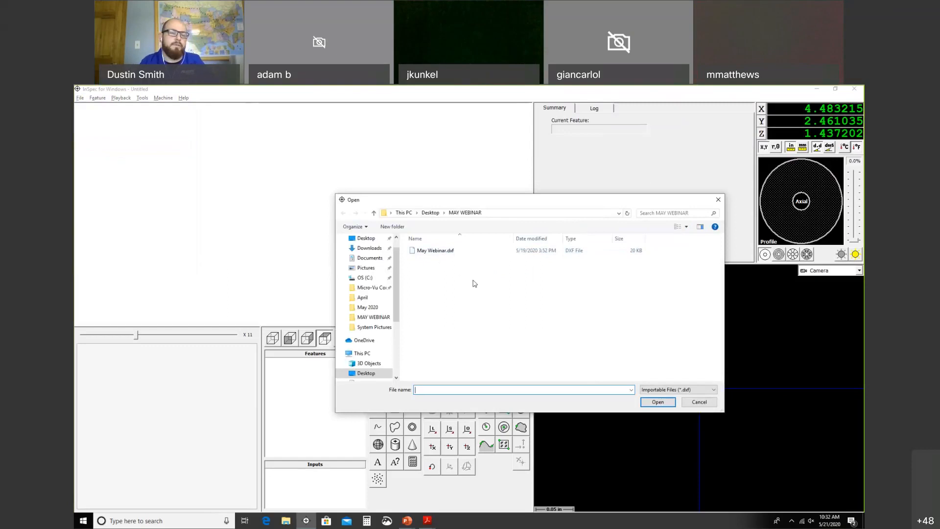
pyautogui.click(447, 253)
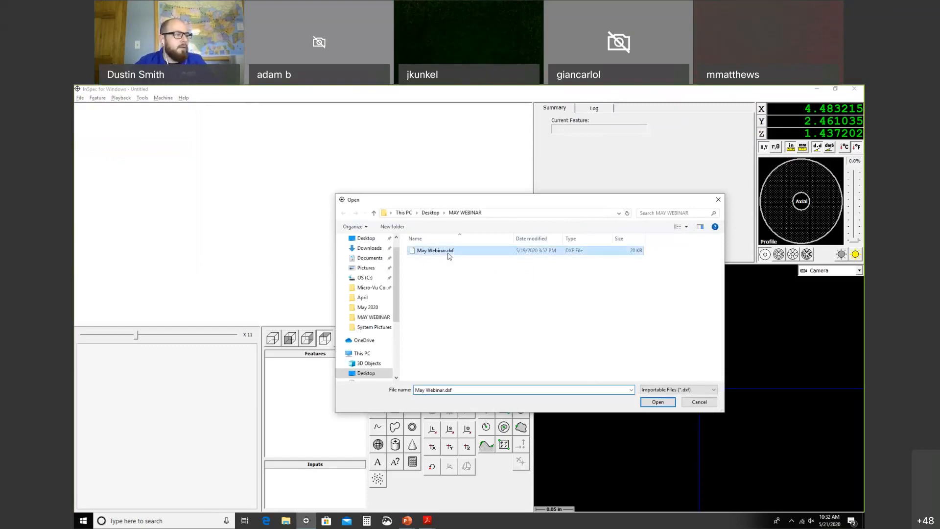
pyautogui.click(657, 401)
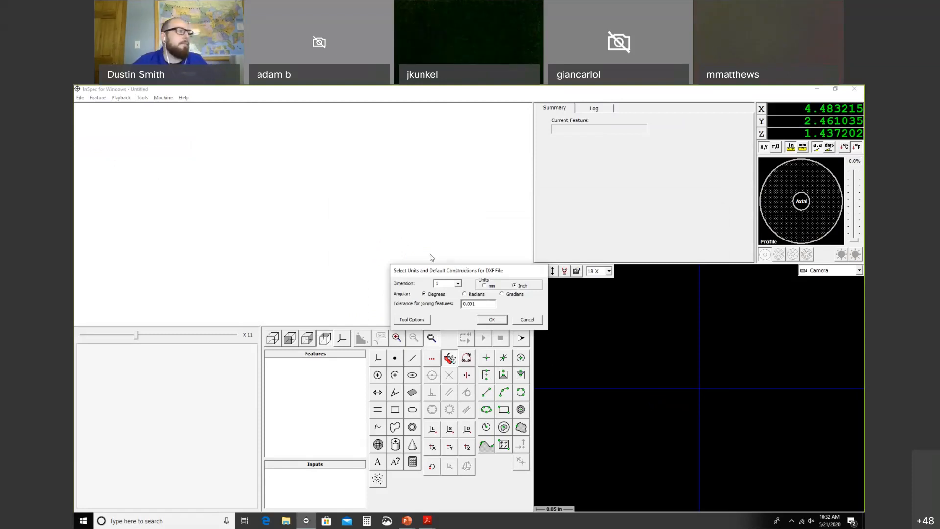
# Step: Import May Webinar.dxf in Inch and Degrees with 0.001 tolerance
pyautogui.moveTo(438, 270); pyautogui.dragTo(412, 256)
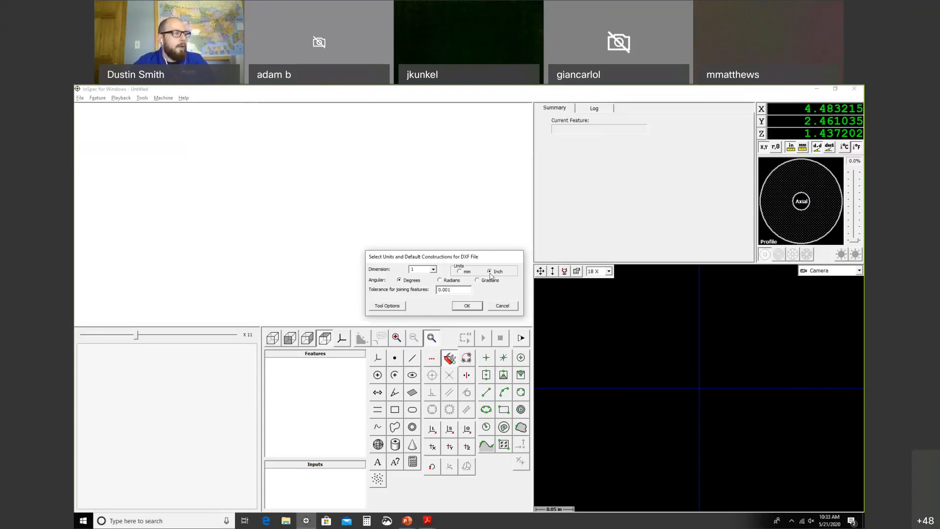
pyautogui.click(471, 310)
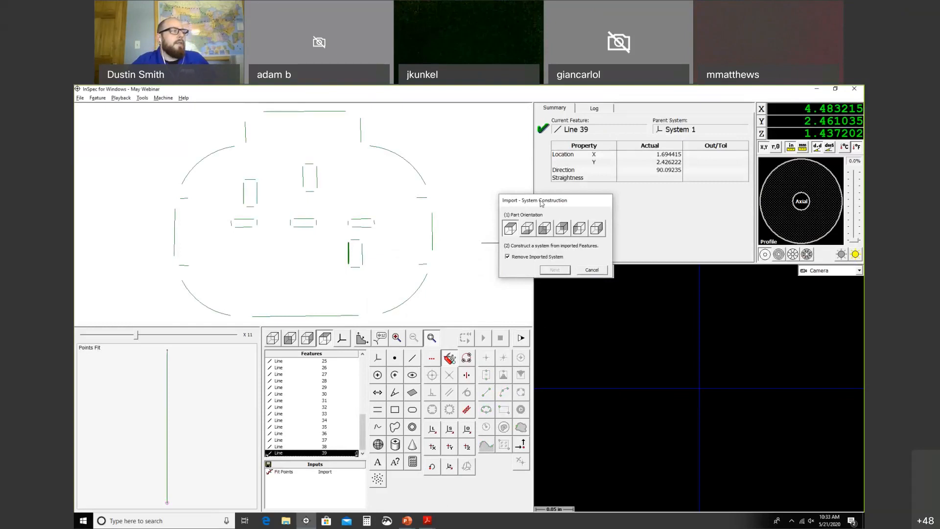
# Step: Turn off Remove Imported System in the system construction dialog, then switch to the slides
pyautogui.moveTo(527, 199); pyautogui.dragTo(527, 199)
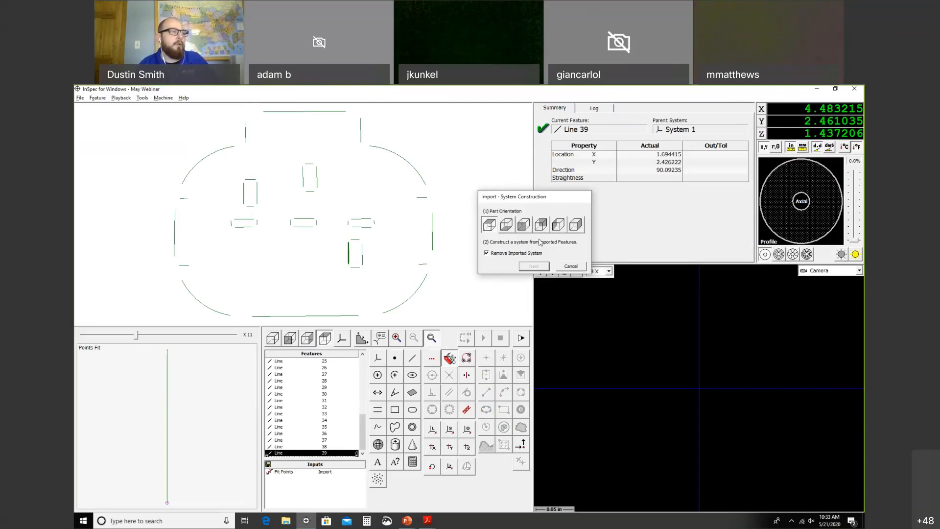
pyautogui.click(515, 254)
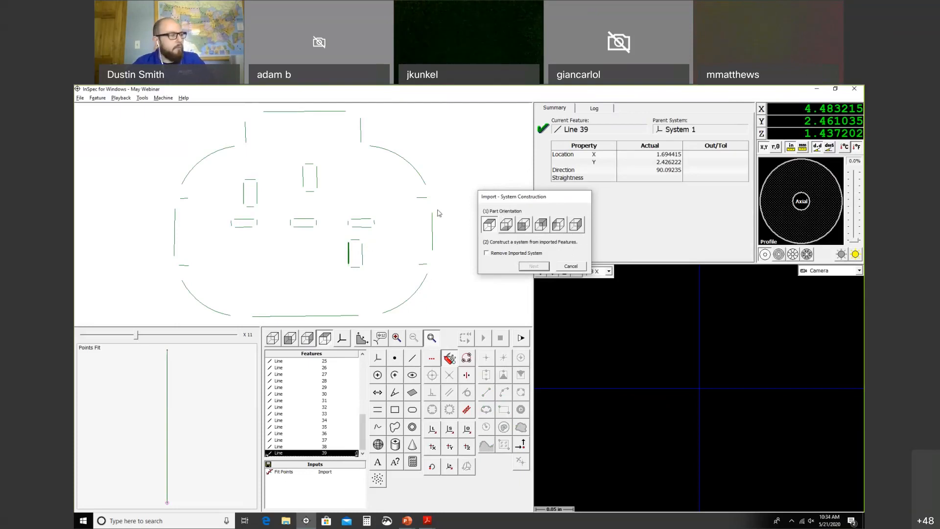
pyautogui.hotkey('alt', 'Tab')
pyautogui.hotkey('alt', 'Tab')
pyautogui.hotkey('alt', 'Tab')
pyautogui.hotkey('alt', 'Tab')
pyautogui.hotkey('alt', 'Tab')
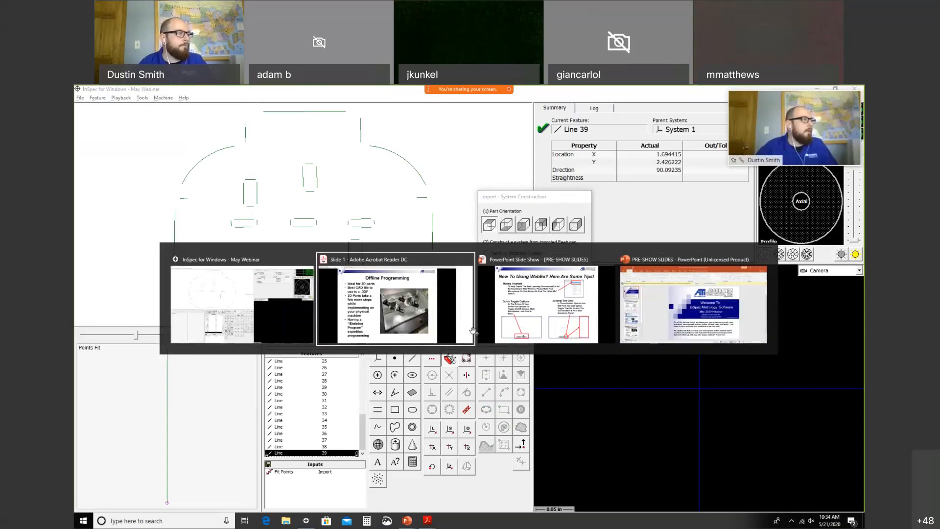
# Step: Advance to slide 6, Uncommon Systems - Gap, and return to InSpec
pyautogui.press('Left')
pyautogui.press('Left')
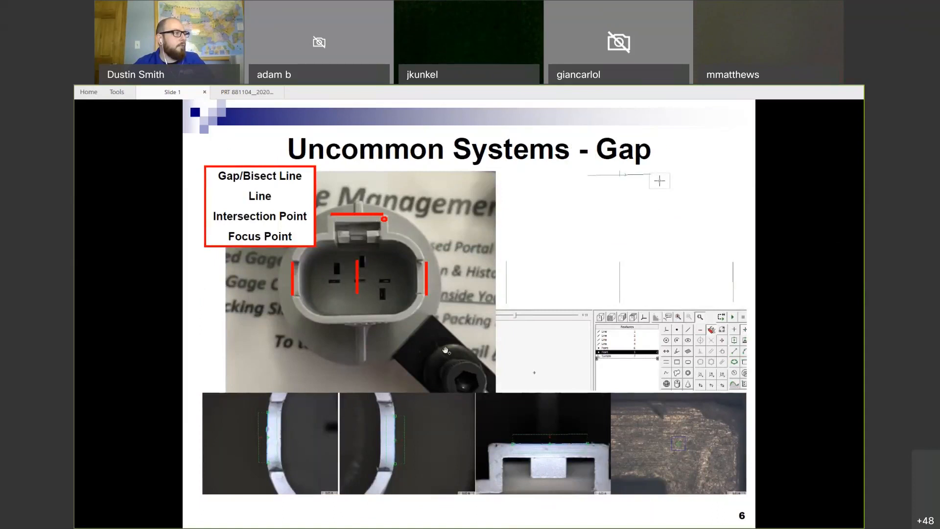
pyautogui.hotkey('alt', 'Tab')
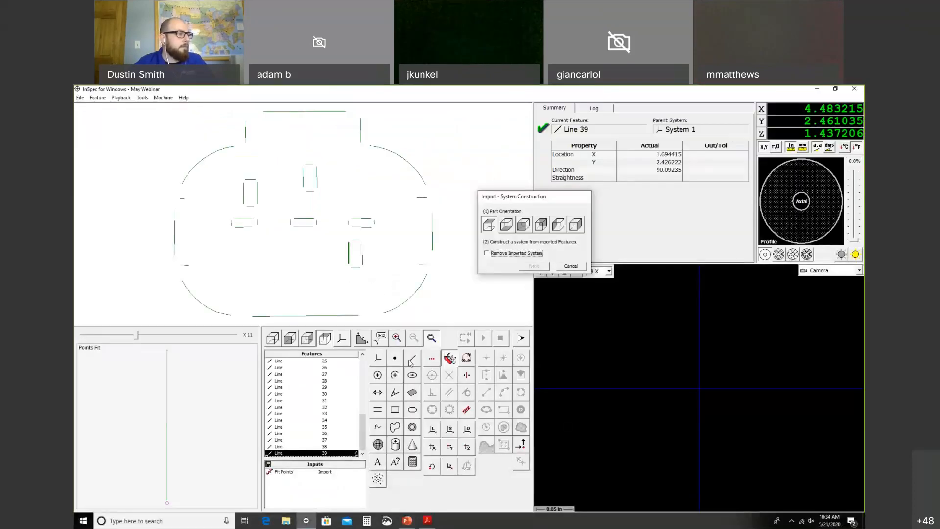
# Step: Create bisector Line 40 between the part's left and right vertical lines
pyautogui.click(412, 360)
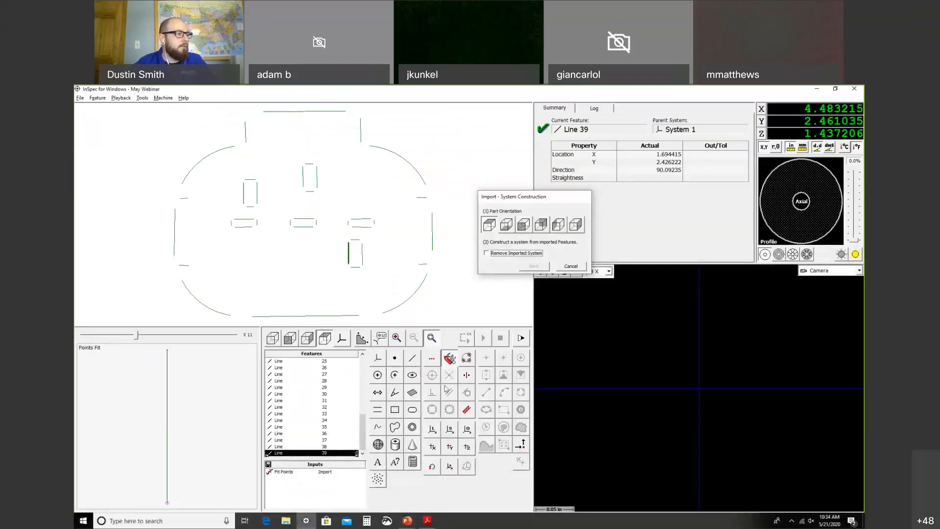
pyautogui.click(466, 377)
pyautogui.click(175, 233)
pyautogui.click(432, 242)
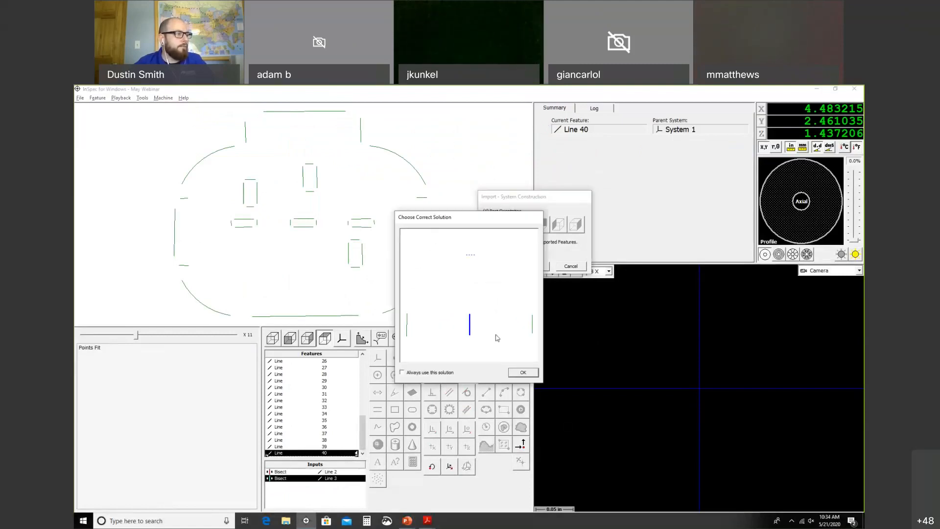
pyautogui.click(523, 373)
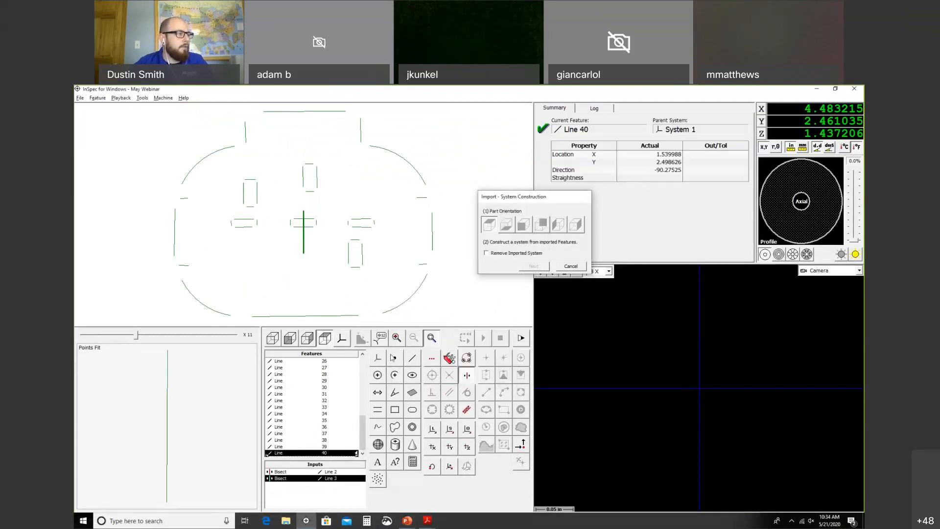
# Step: Create Point 41 where Line 40 intersects the top horizontal line
pyautogui.click(395, 358)
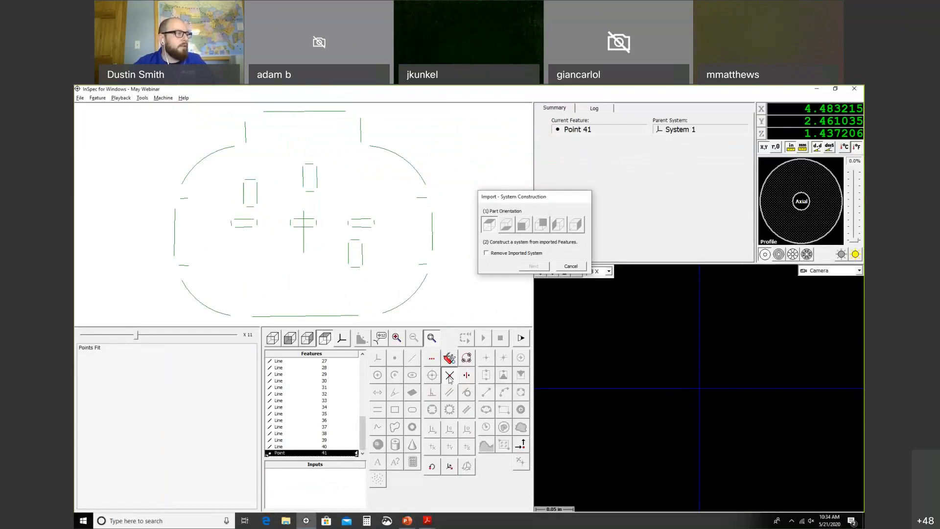
pyautogui.click(304, 253)
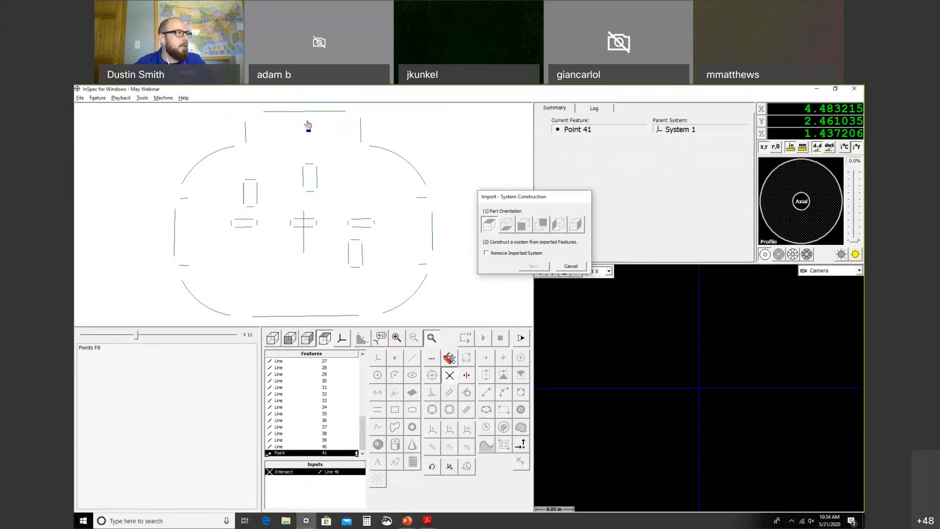
pyautogui.click(304, 115)
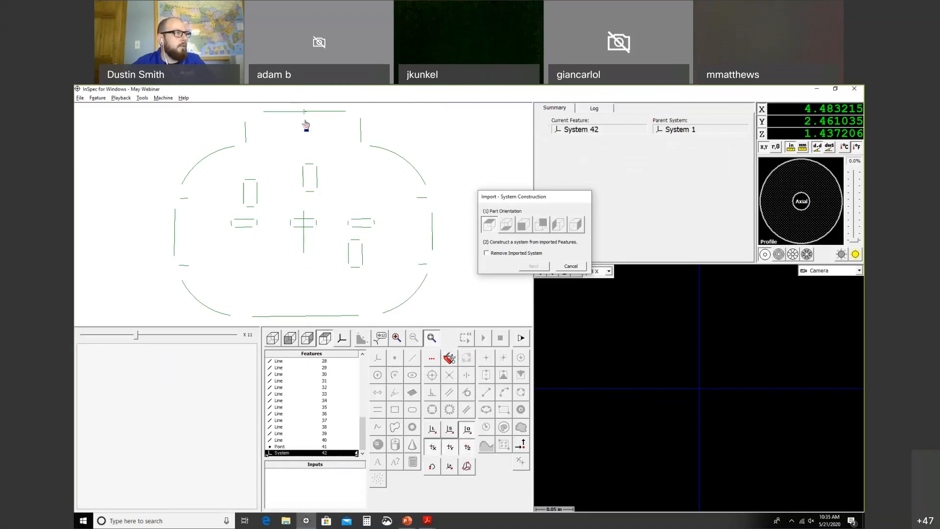
# Step: Create the part system with origin at Point 41, skewed to the top line
pyautogui.click(304, 117)
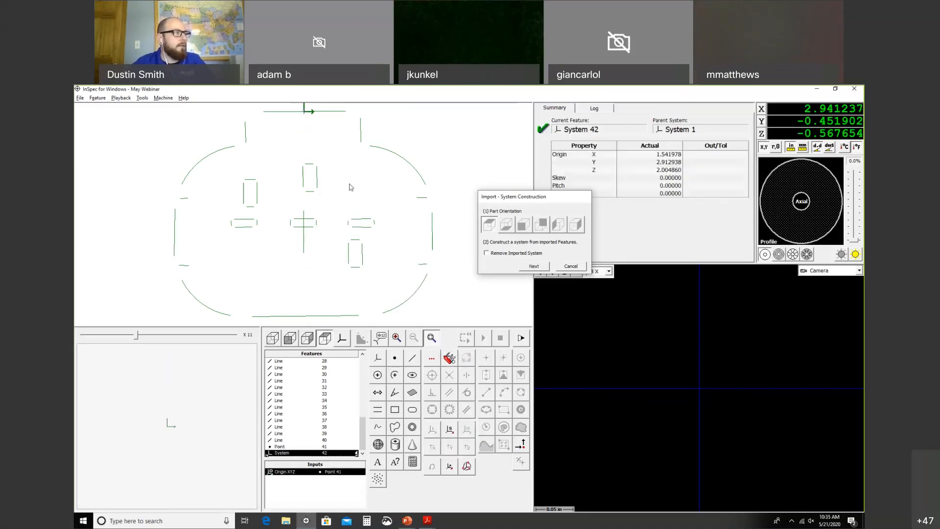
pyautogui.click(451, 430)
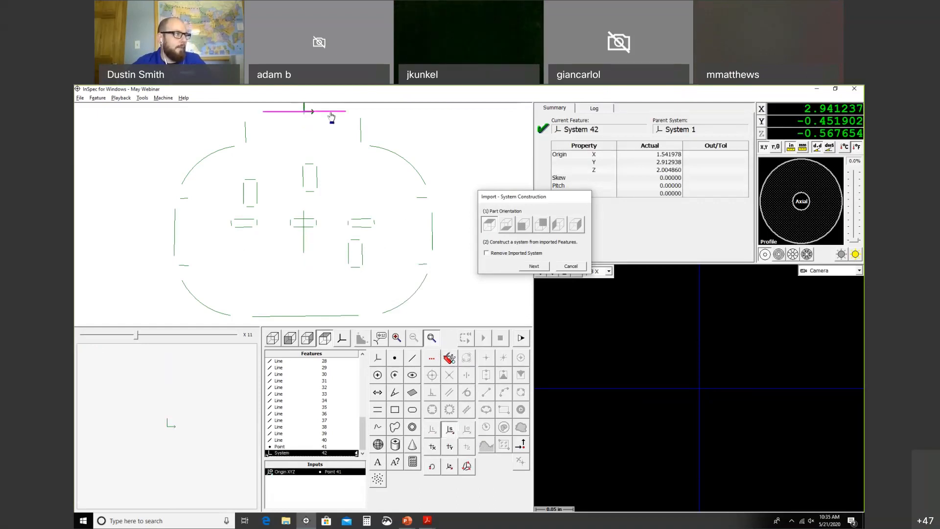
pyautogui.click(332, 115)
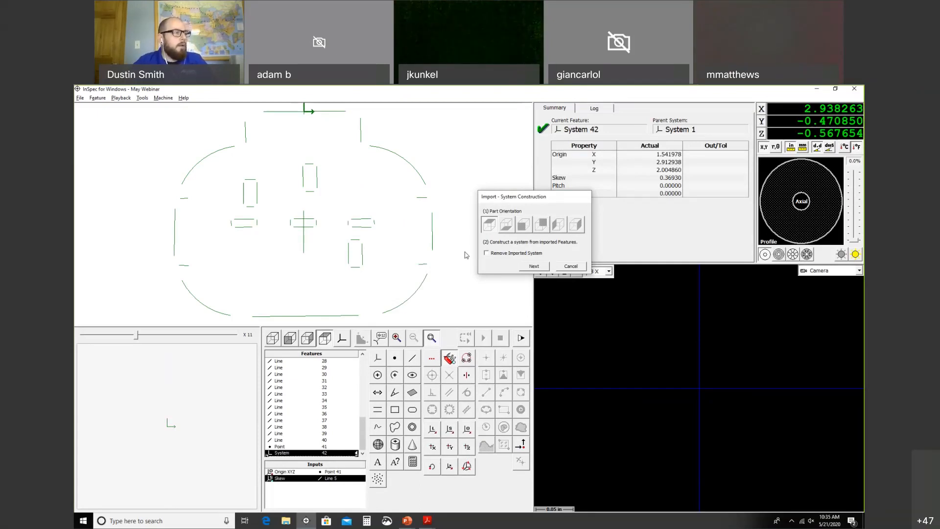
pyautogui.click(535, 266)
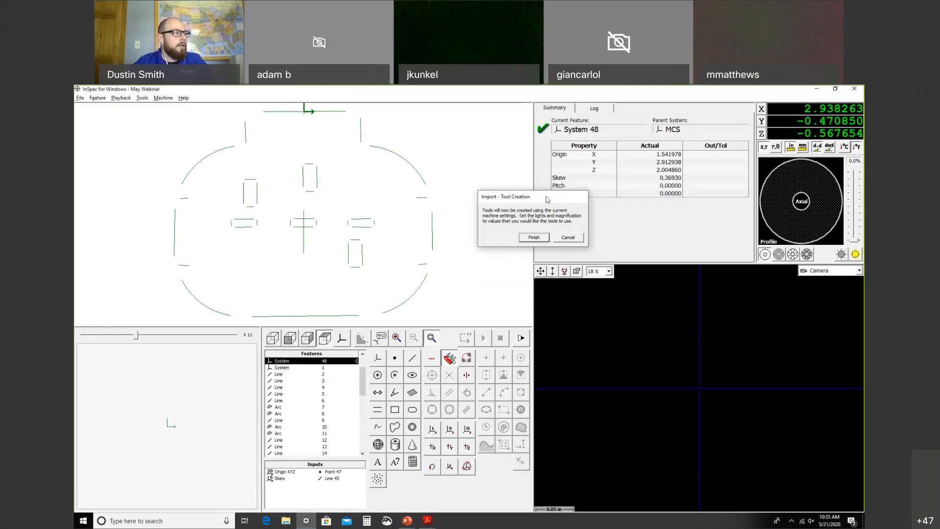
# Step: Finish the Import - Tool Creation step to generate measurement tools for all features
pyautogui.moveTo(536, 197); pyautogui.dragTo(527, 197)
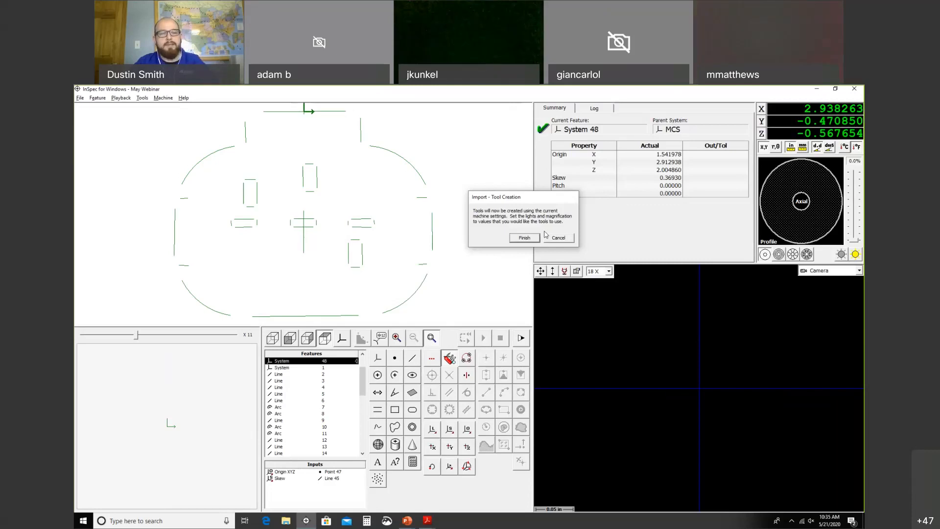
pyautogui.click(523, 238)
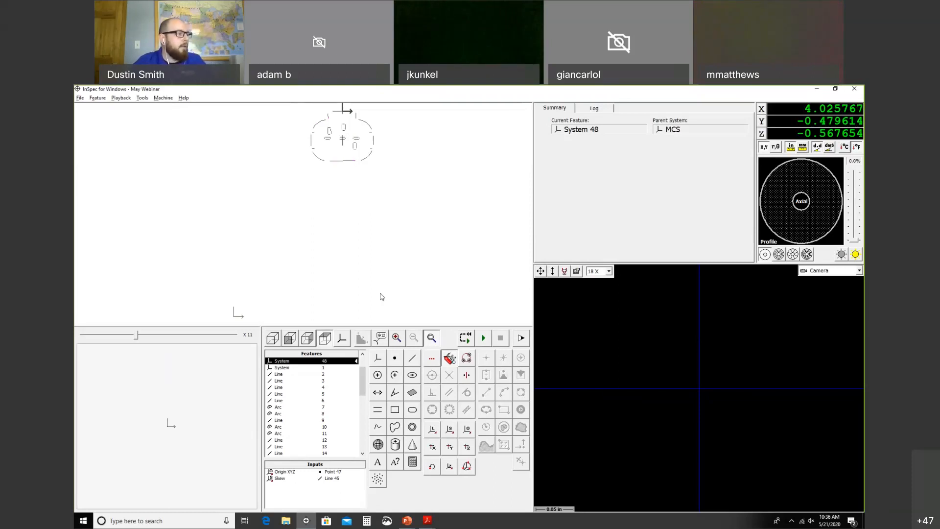
# Step: Create Gap 49 from Line 43 and the right edge Line 44
pyautogui.moveTo(365, 385)
pyautogui.mouseDown()
pyautogui.moveTo(365, 440)
pyautogui.moveTo(365, 374)
pyautogui.mouseUp()
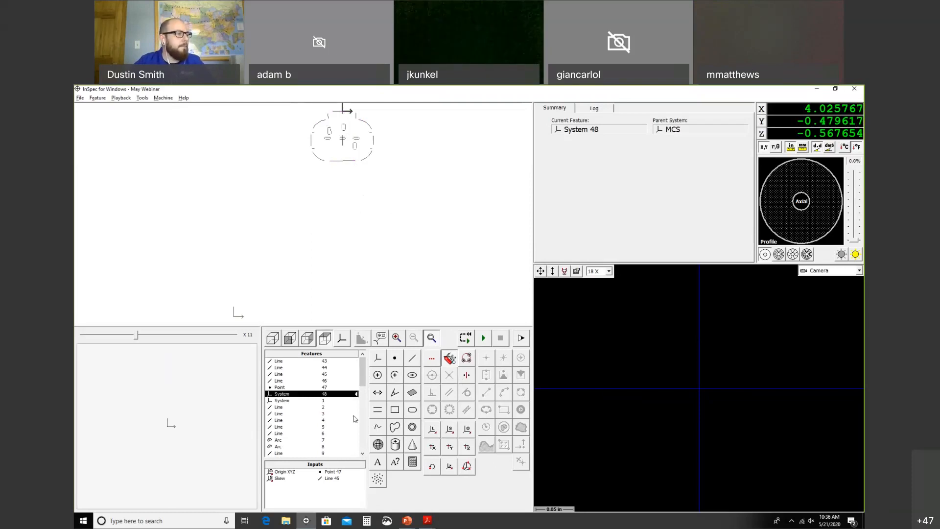
pyautogui.scroll(-2, 364, 405)
pyautogui.scroll(-9, 364, 405)
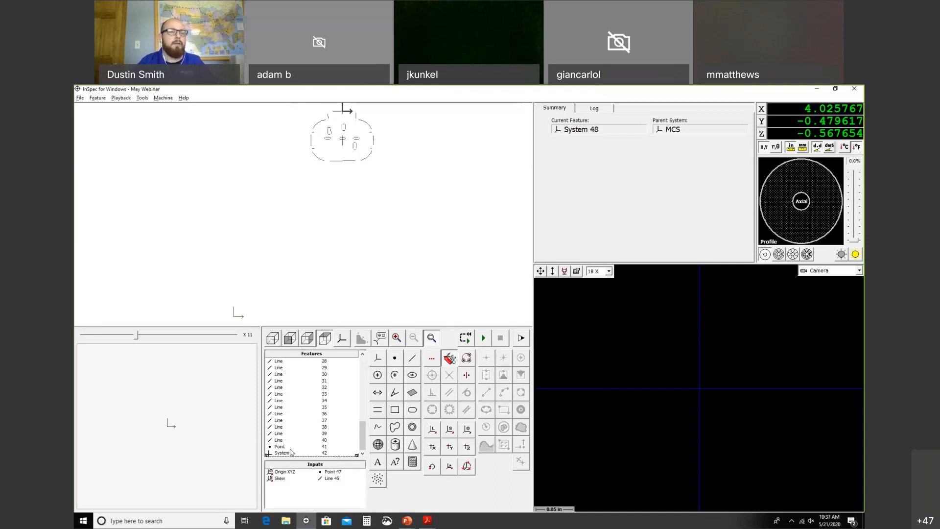
pyautogui.rightClick(325, 427)
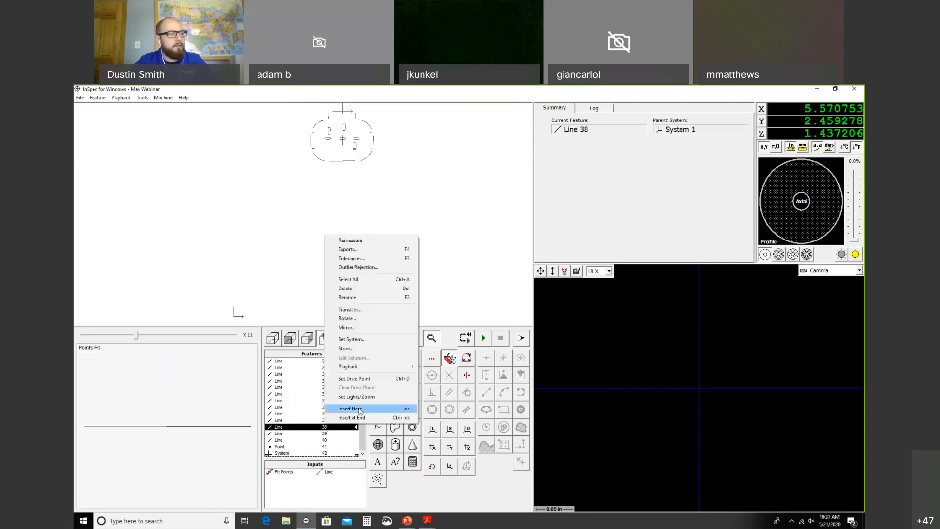
pyautogui.click(449, 318)
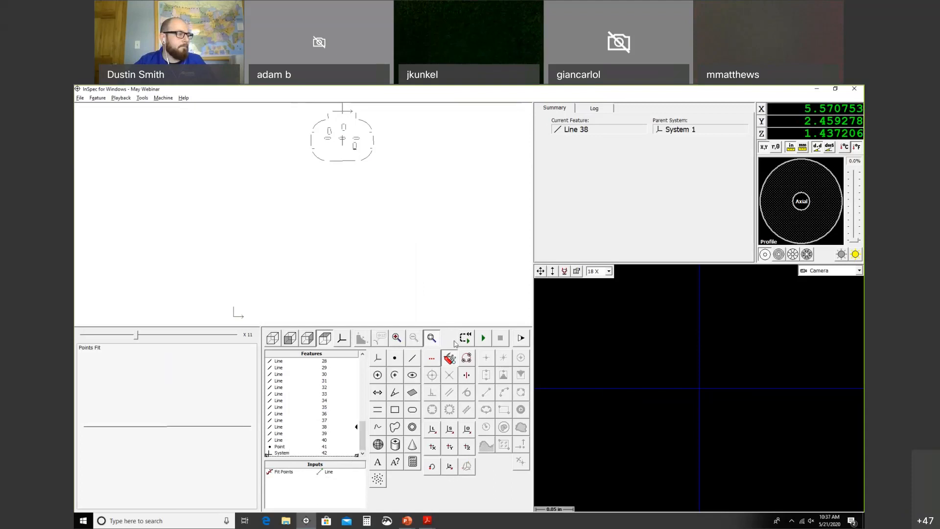
pyautogui.click(378, 411)
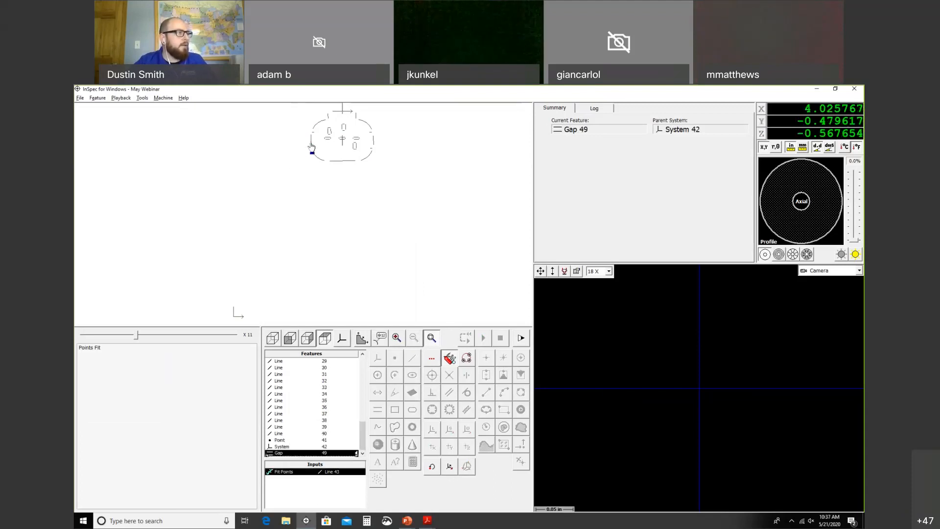
pyautogui.click(373, 145)
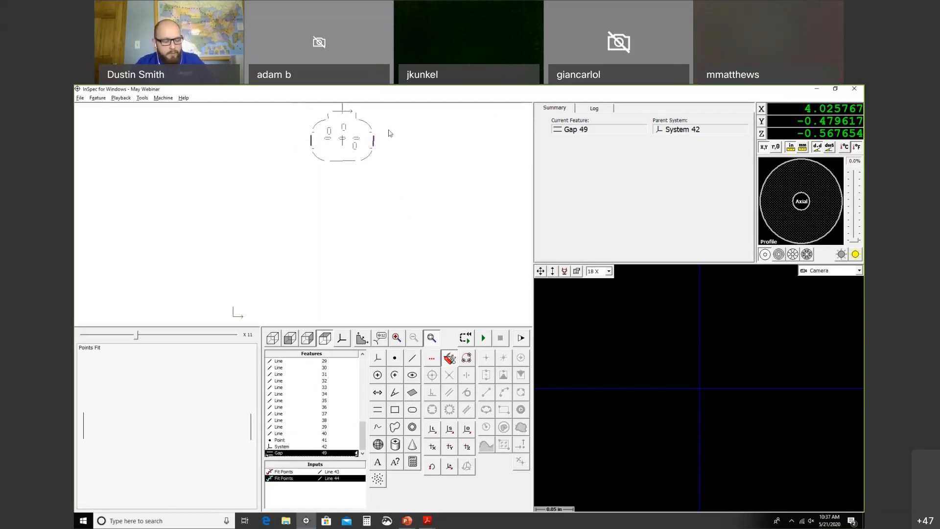
# Step: Rename Gap 49 to DIM 1
pyautogui.doubleClick(312, 453)
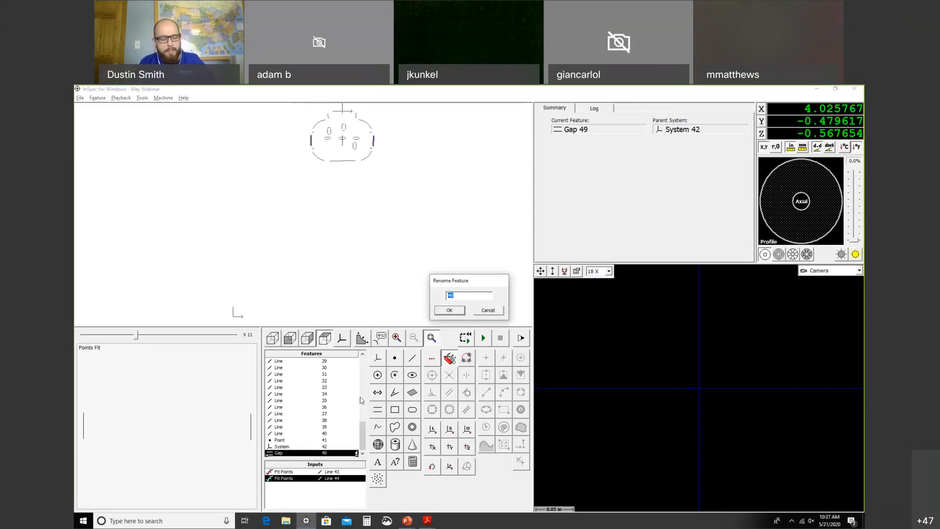
pyautogui.write('d')
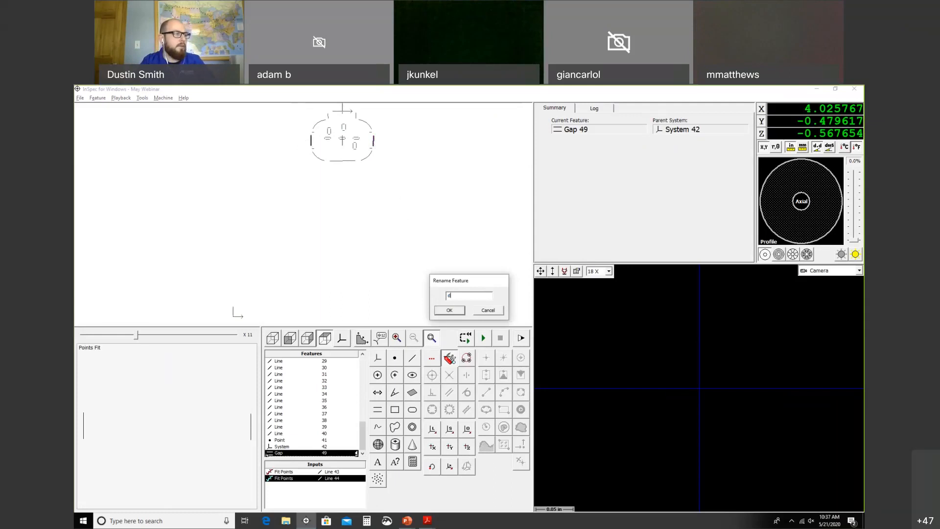
pyautogui.write('DIM 1')
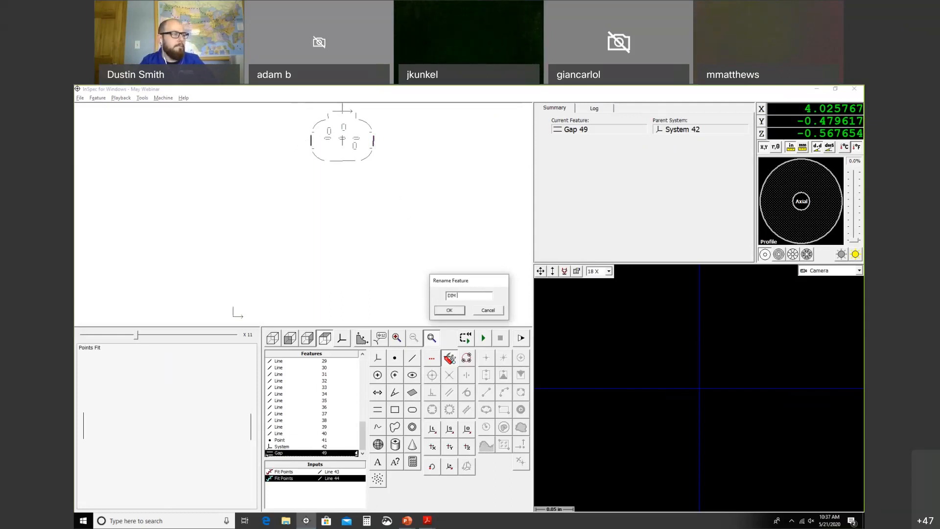
pyautogui.click(452, 312)
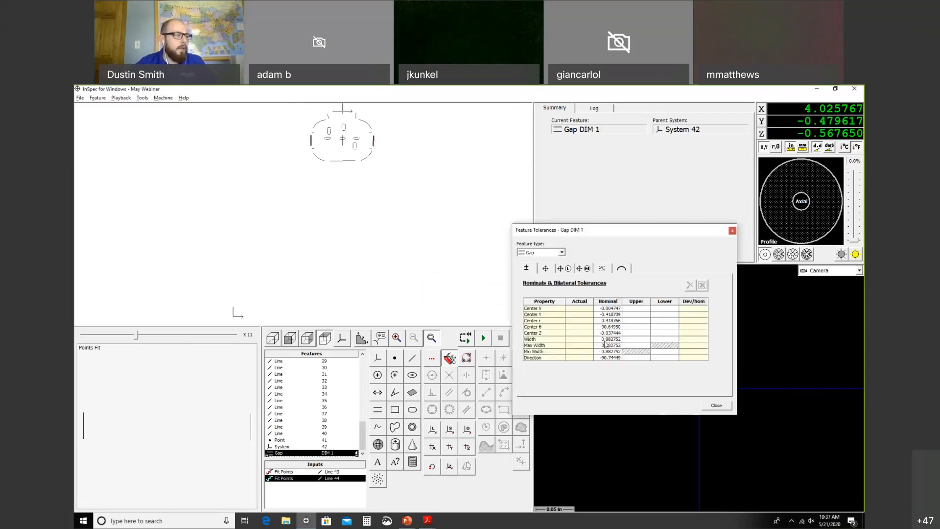
# Step: Set DIM 1's width nominal to 0.880 with a 0.005 tolerance
pyautogui.click(610, 339)
pyautogui.moveTo(606, 339); pyautogui.dragTo(587, 341)
pyautogui.press('BackSpace')
pyautogui.write('.88')
pyautogui.press('Tab')
pyautogui.write('.005')
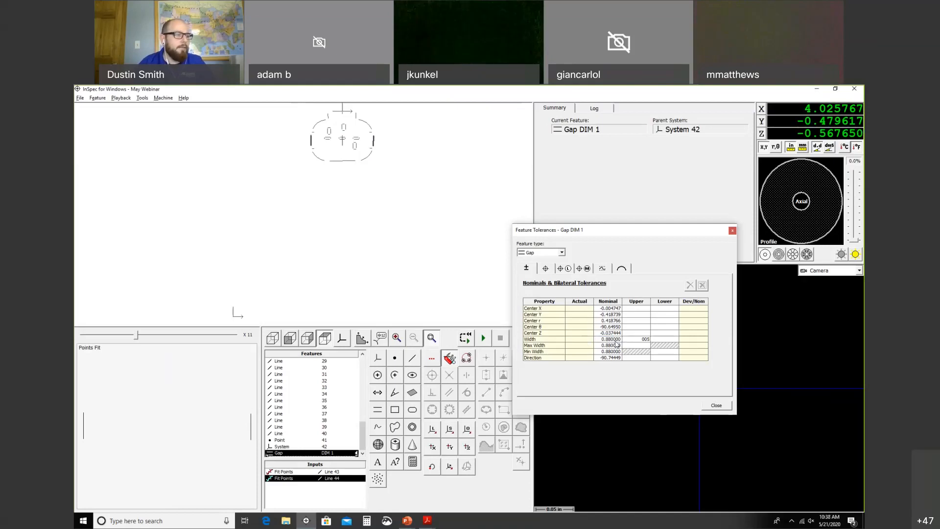
pyautogui.press('BackSpace')
pyautogui.press('BackSpace')
pyautogui.press('BackSpace')
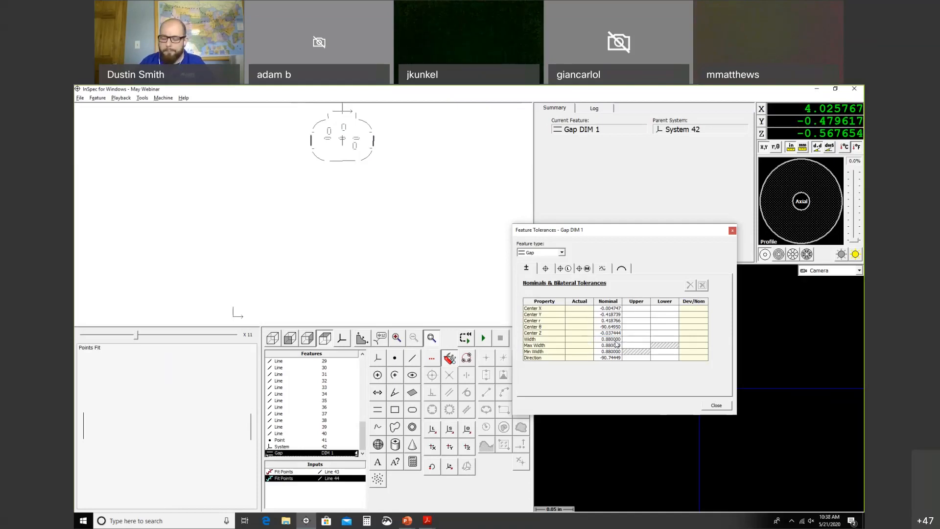
pyautogui.write('.005')
pyautogui.press('Tab')
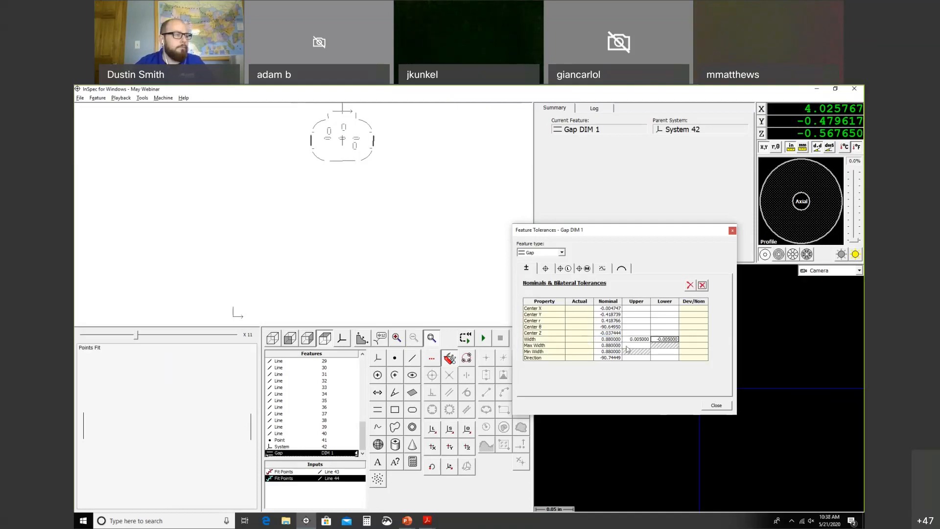
pyautogui.click(711, 405)
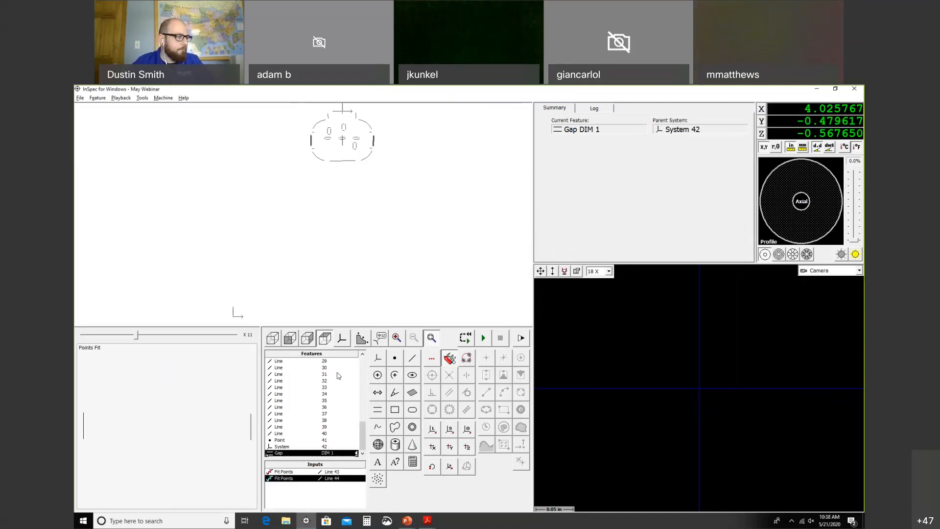
# Step: Make Gap DIM 1 export its Width value along with nominals, tolerances and labels
pyautogui.doubleClick(308, 453)
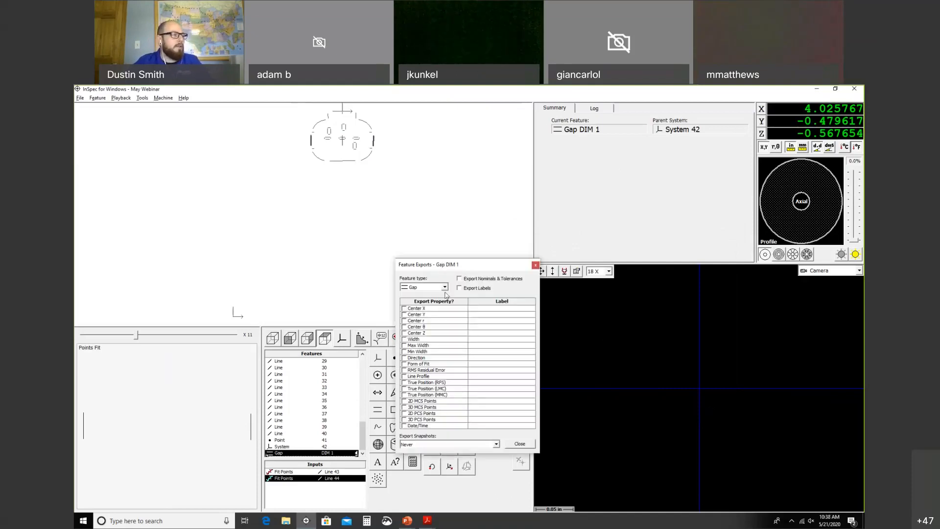
pyautogui.click(459, 279)
pyautogui.click(459, 288)
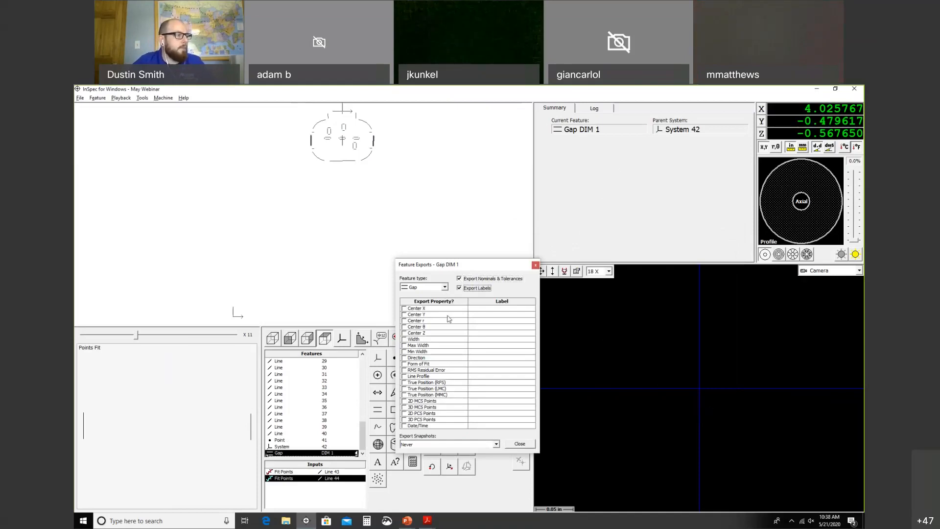
pyautogui.click(404, 339)
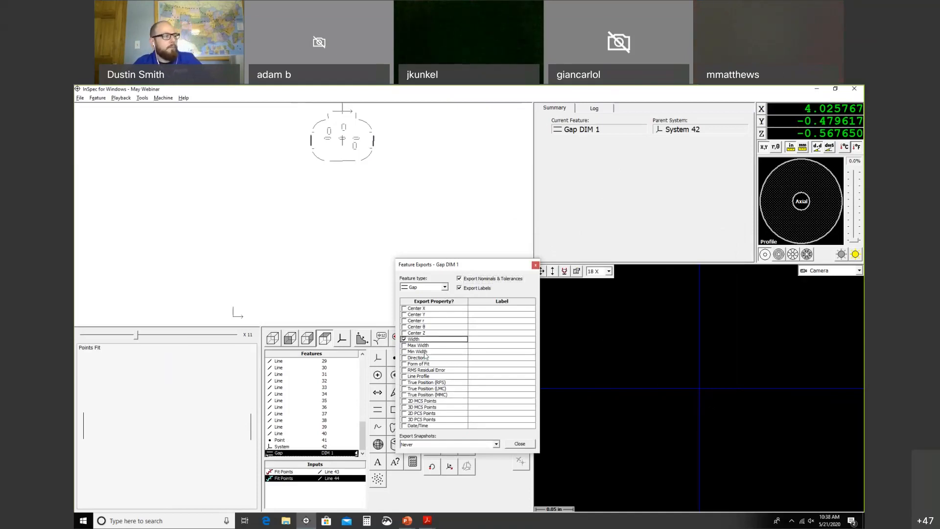
pyautogui.click(510, 446)
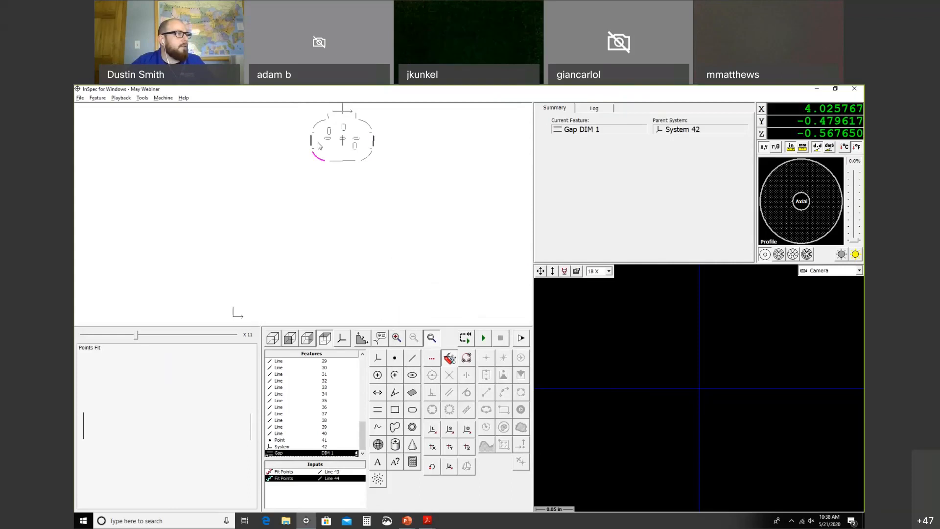
# Step: Select Arcs 11, 7, 8 and 10 together on the part outline
pyautogui.click(366, 124)
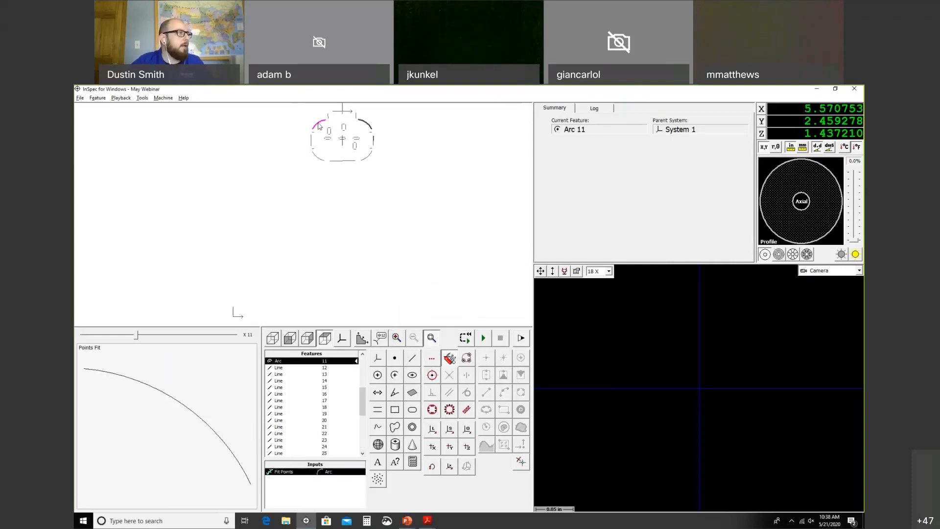
pyautogui.click(319, 158)
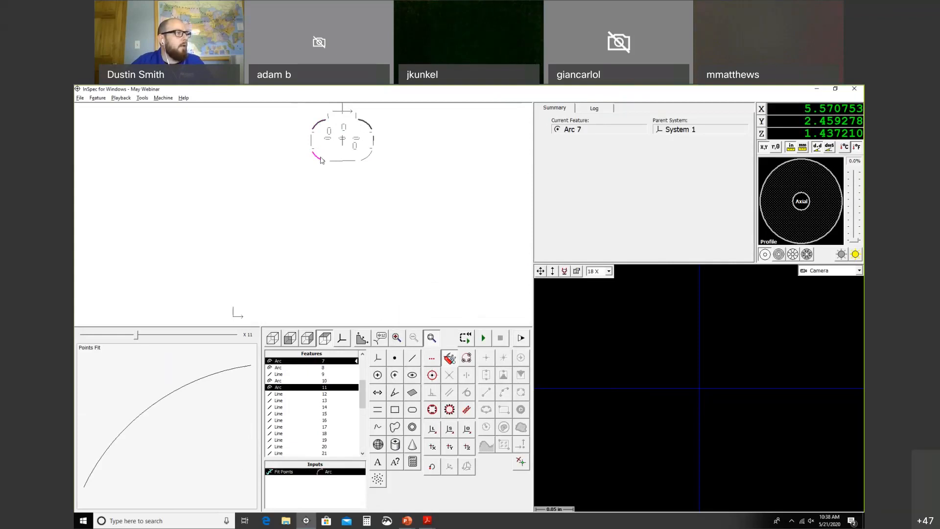
pyautogui.keyDown('ctrl'); pyautogui.click(320, 162); pyautogui.keyUp('ctrl')
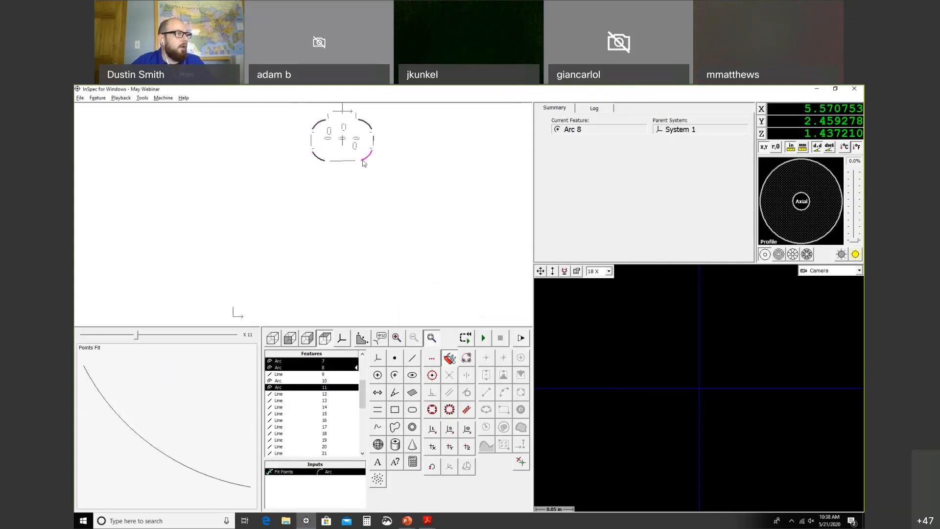
pyautogui.keyDown('ctrl'); pyautogui.click(367, 156); pyautogui.keyUp('ctrl')
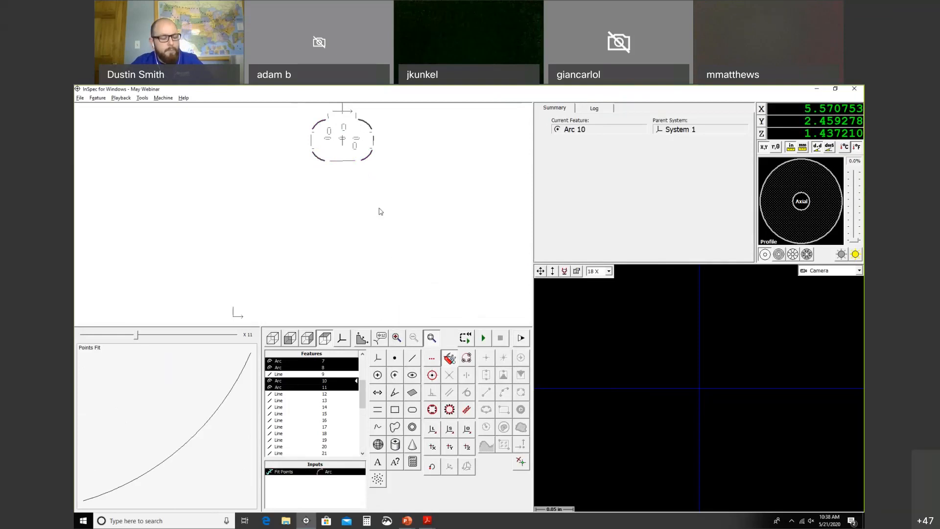
# Step: Give the selected arcs a 1.000 radius nominal with a 0.005 tolerance
pyautogui.press('F3')
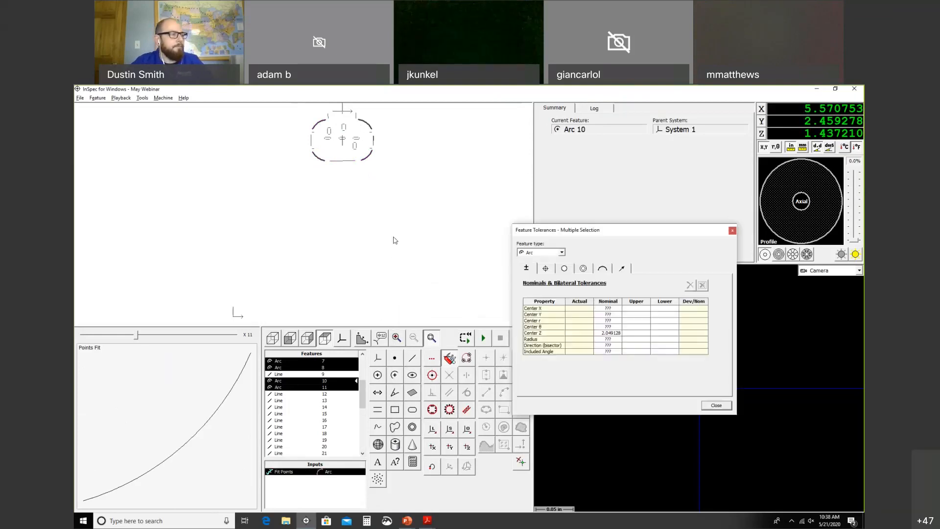
pyautogui.click(616, 338)
pyautogui.write('1')
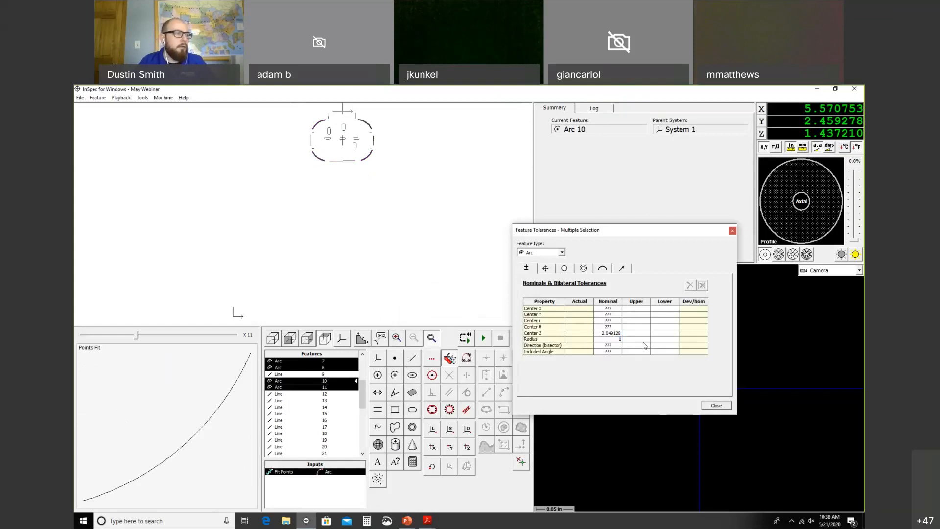
pyautogui.press('Tab')
pyautogui.write('.005')
pyautogui.press('Tab')
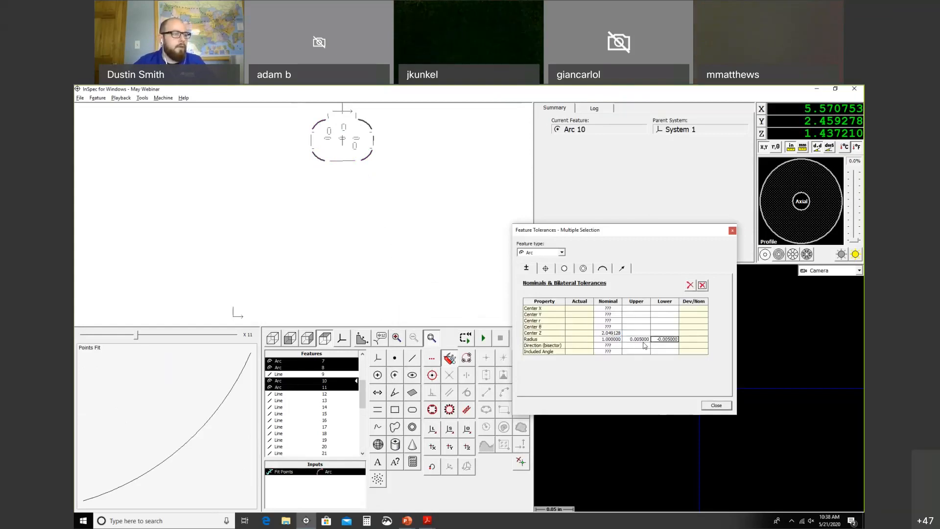
pyautogui.click(716, 405)
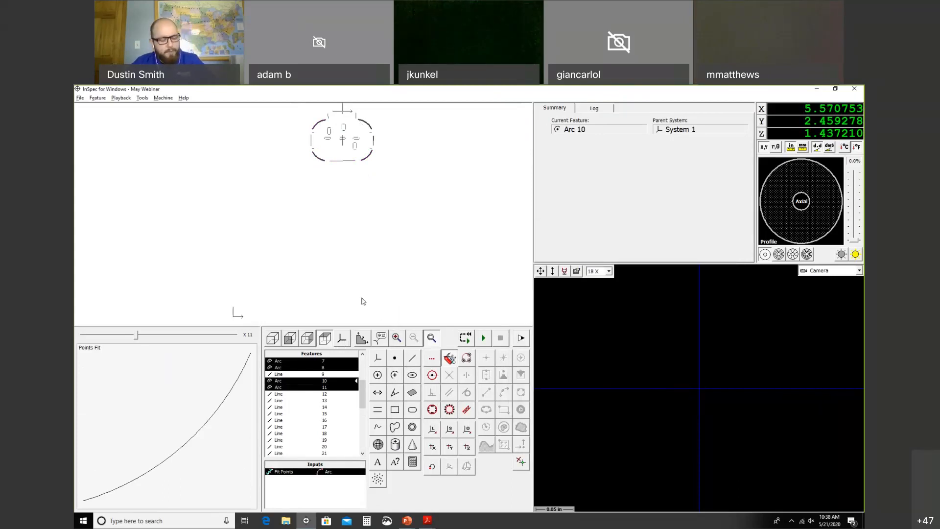
# Step: Export the arcs' Radius with nominals, tolerances and labels
pyautogui.hotkey('ctrl', 'e')
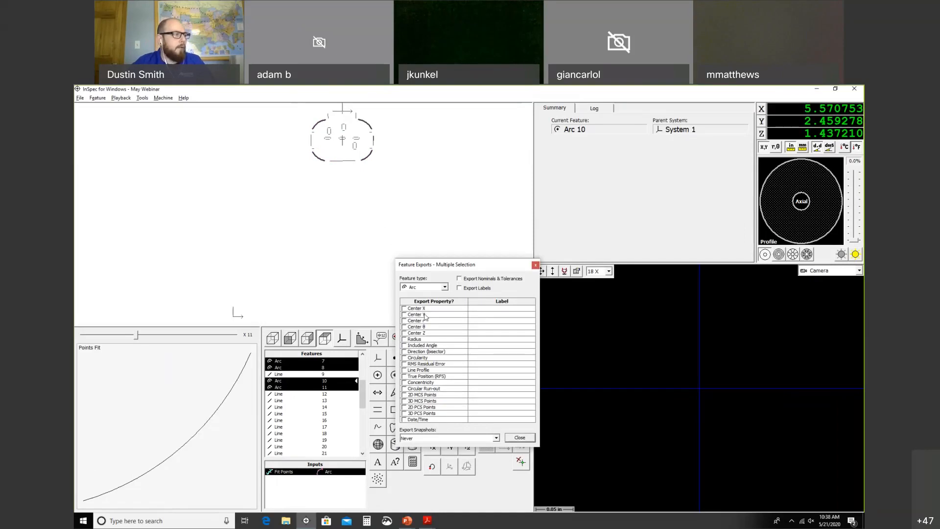
pyautogui.click(459, 278)
pyautogui.click(459, 289)
pyautogui.click(404, 338)
pyautogui.click(520, 438)
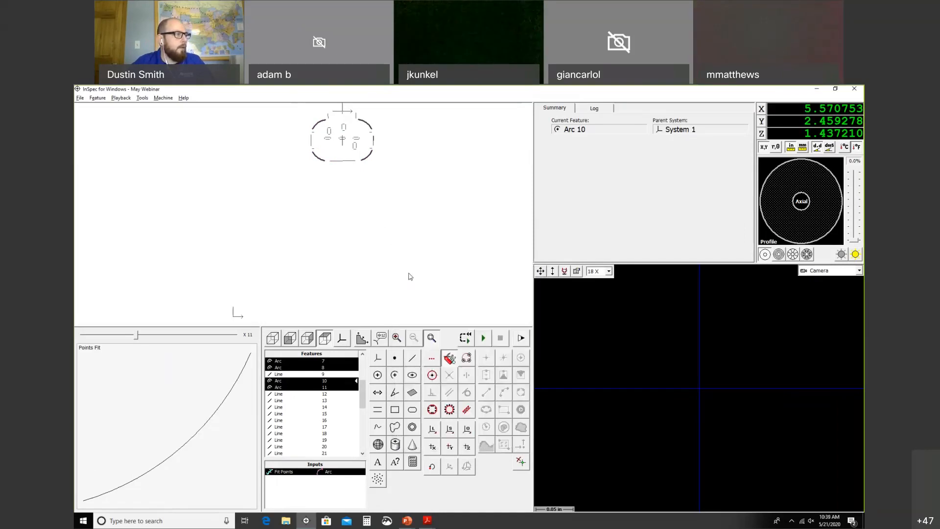
pyautogui.click(331, 362)
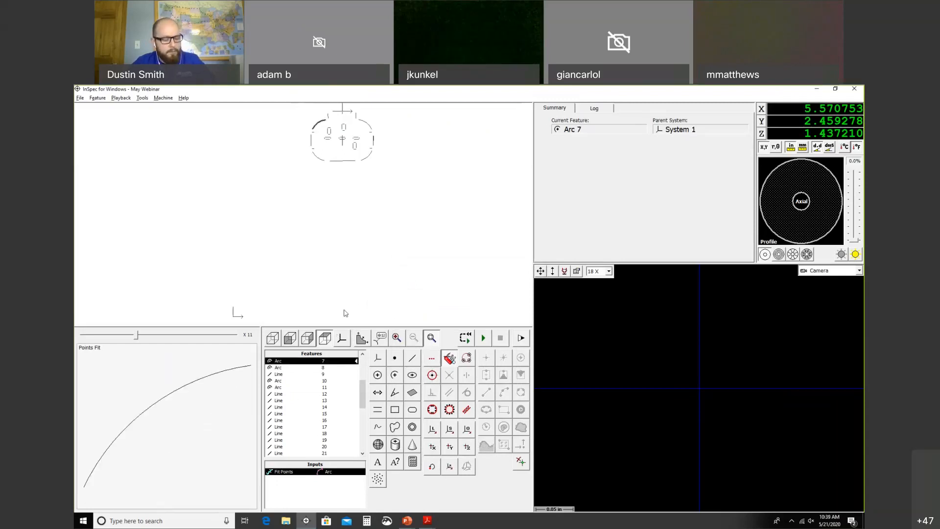
# Step: Rename Arcs 7, 8, 10 and 11 to DIM 2A, DIM 2B, DIM 2C and DIM 2D
pyautogui.press('F2')
pyautogui.write('DIM 2A')
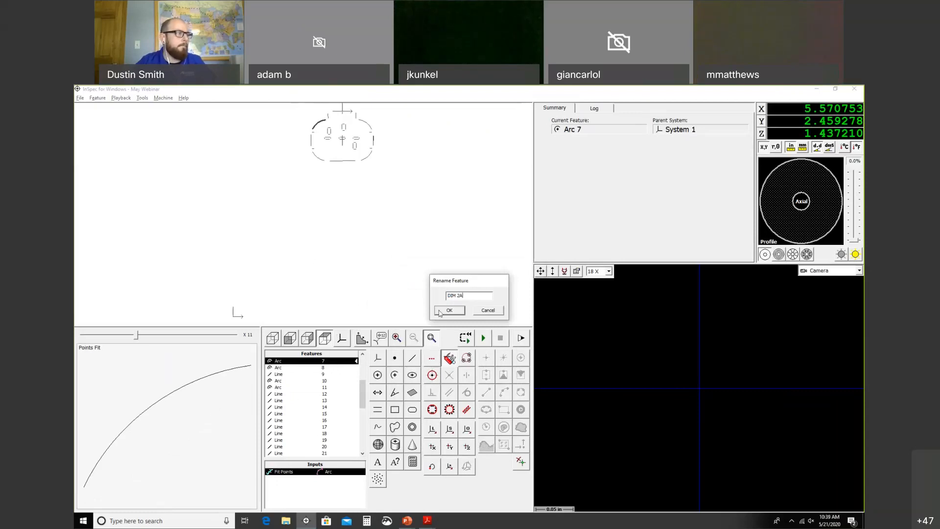
pyautogui.click(440, 312)
pyautogui.click(300, 368)
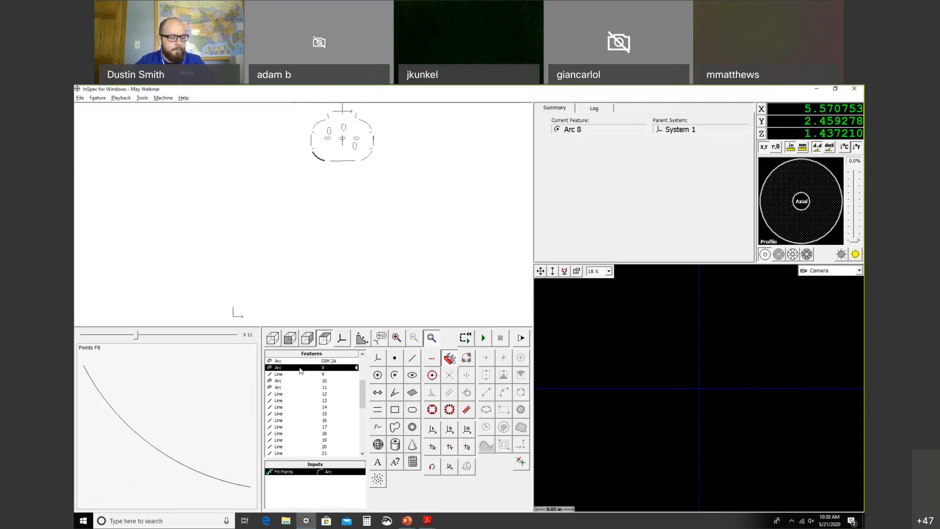
pyautogui.doubleClick(301, 368)
pyautogui.write('DIM 2B')
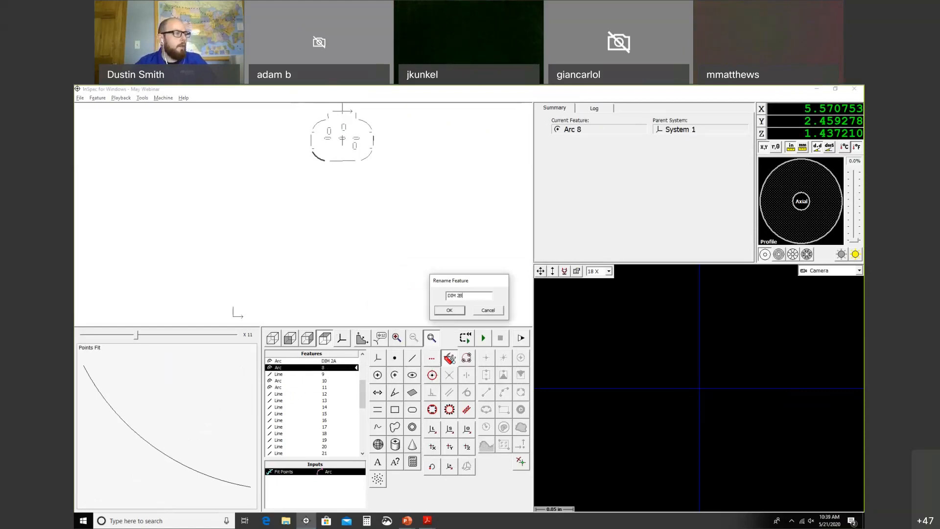
pyautogui.click(449, 311)
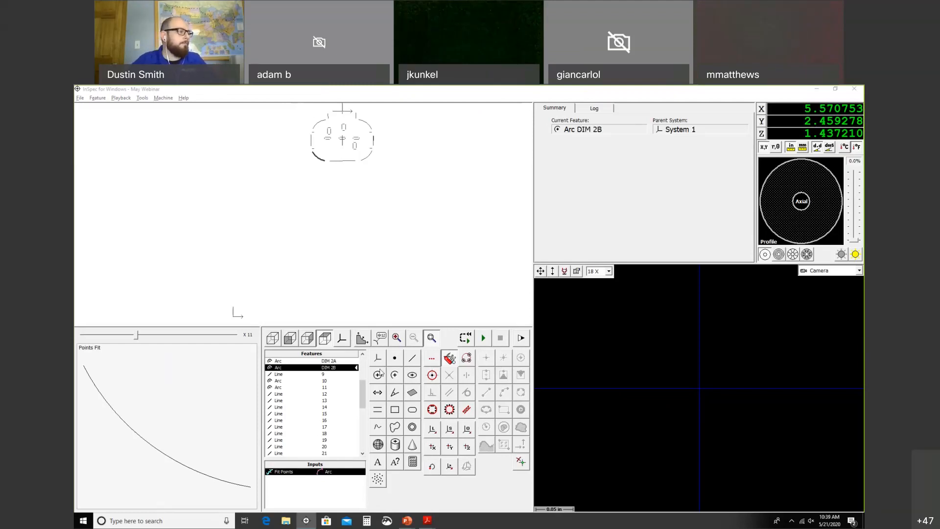
pyautogui.doubleClick(342, 380)
pyautogui.write('DIM 2C')
pyautogui.click(443, 312)
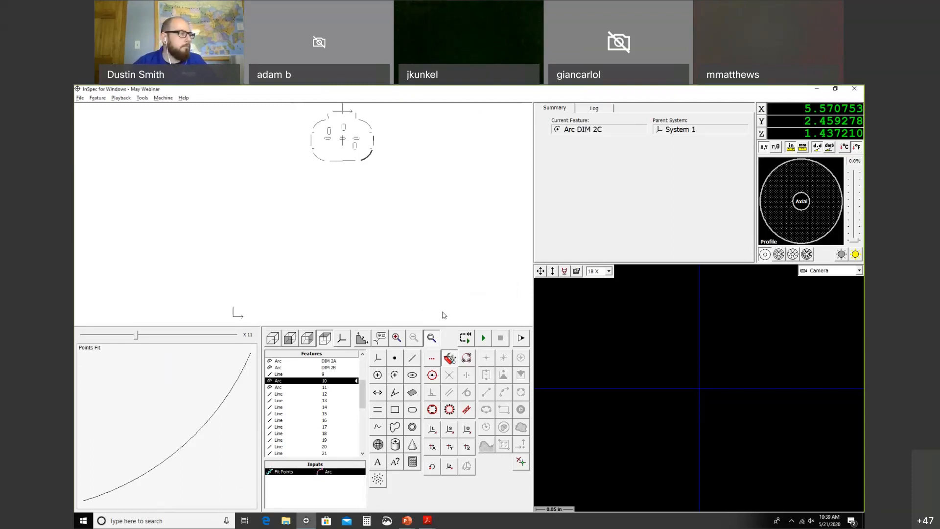
pyautogui.doubleClick(341, 387)
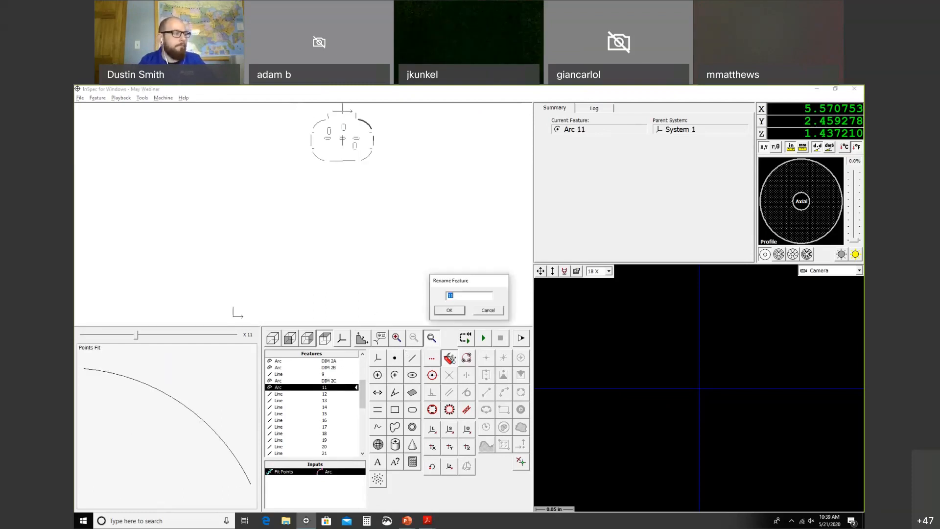
pyautogui.write('DIM 2D')
# Step: Confirm DIM 2D, then fit a gap between Lines 39 and 37 named DIM 3
pyautogui.press('Return')
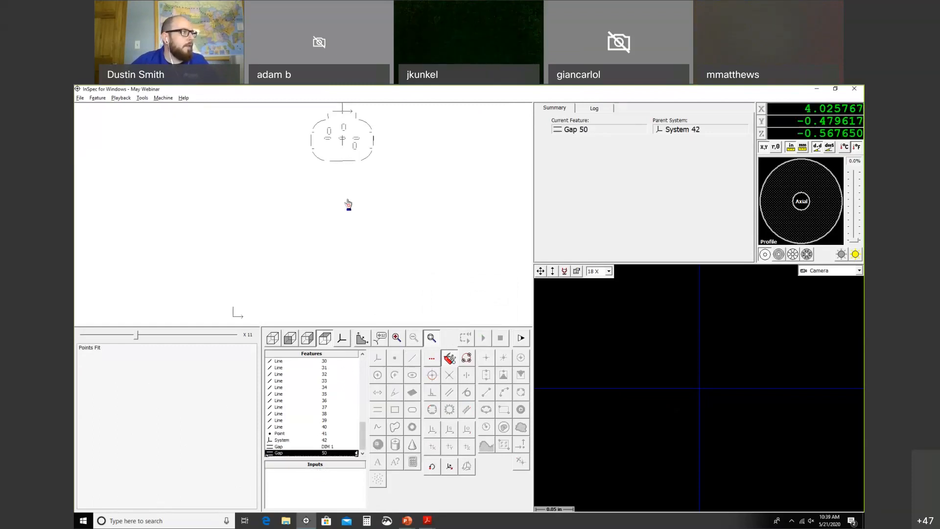
pyautogui.click(356, 146)
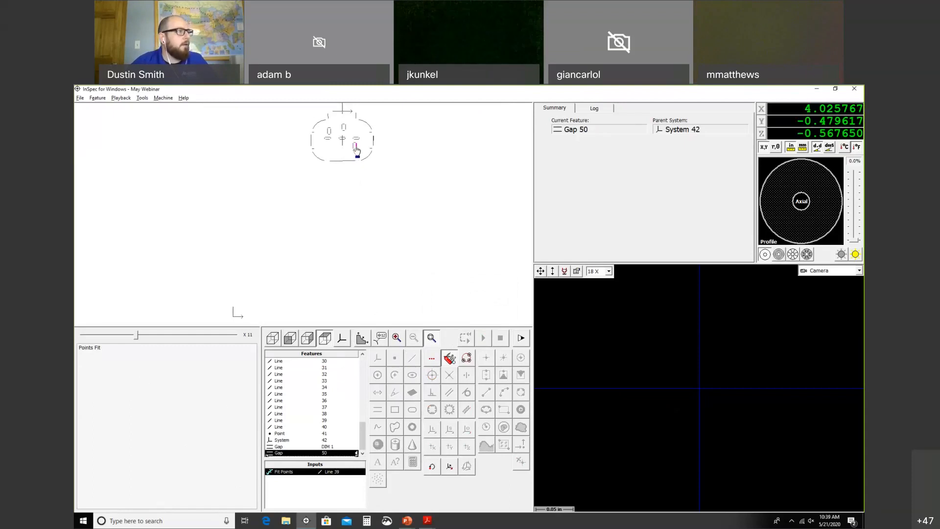
pyautogui.click(354, 147)
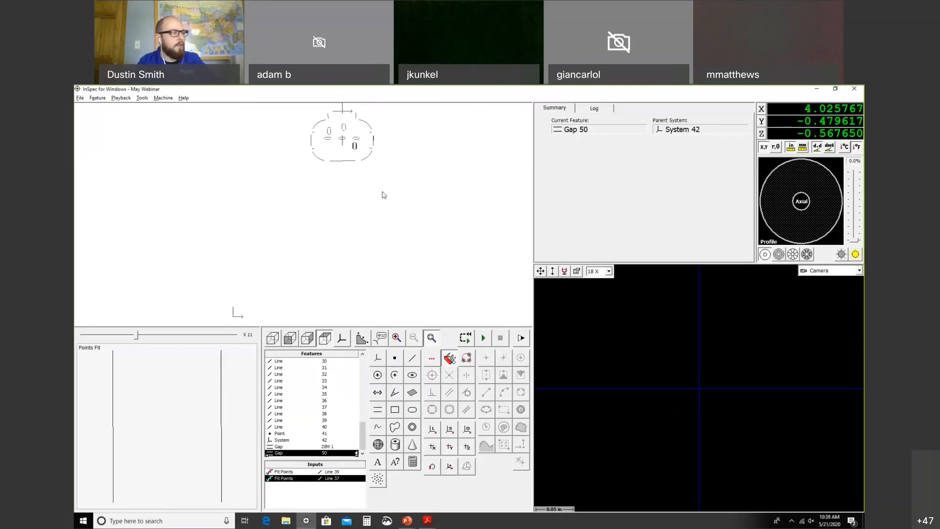
pyautogui.press('F2')
pyautogui.write('DIM')
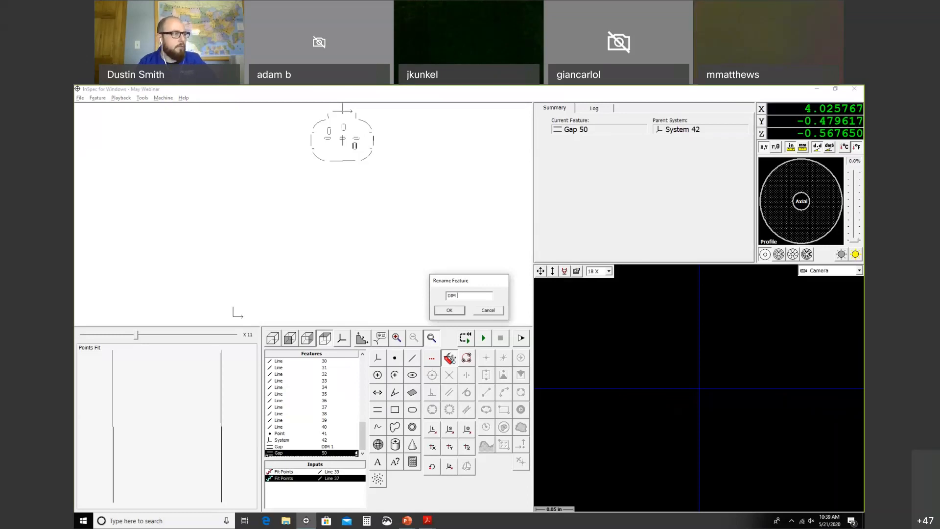
pyautogui.click(437, 310)
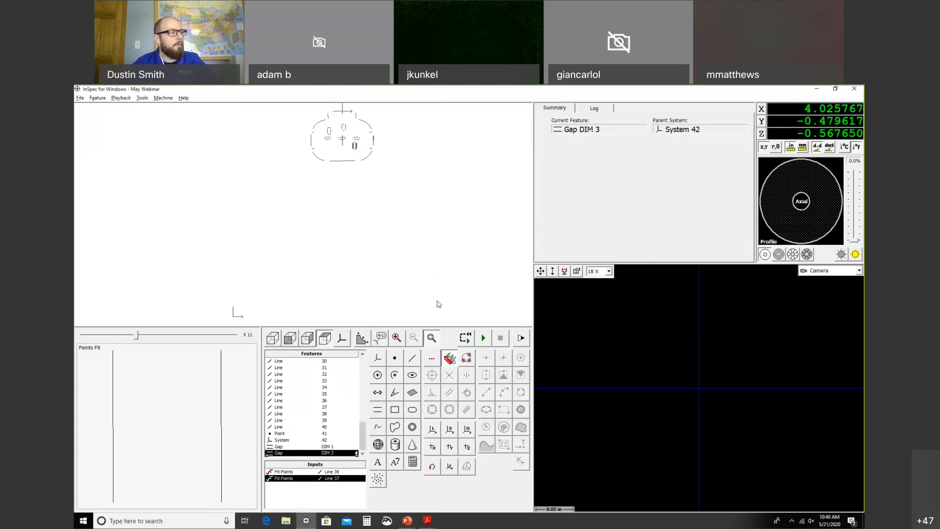
# Step: Set Gap DIM 3's Width nominal to 0.045 with ±0.005 tolerance and check its exports
pyautogui.hotkey('ctrl', 't')
pyautogui.click(608, 340)
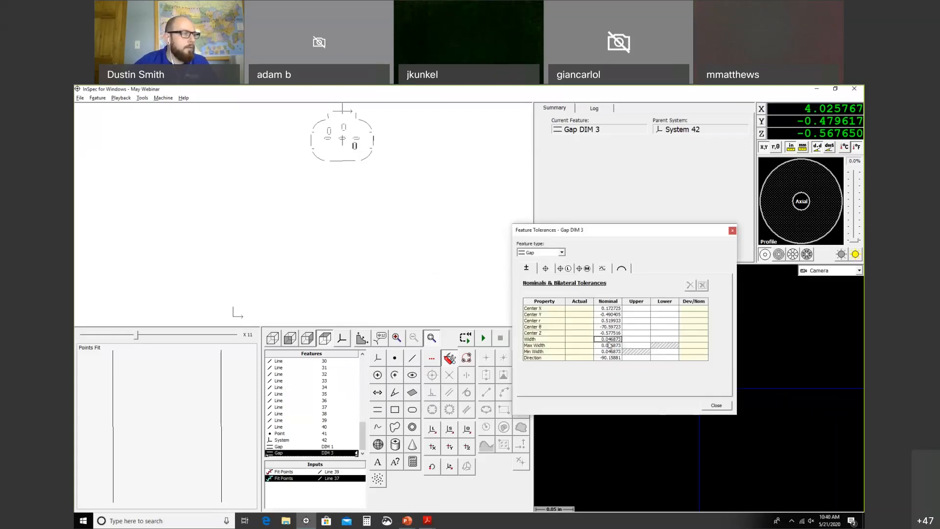
pyautogui.press('BackSpace')
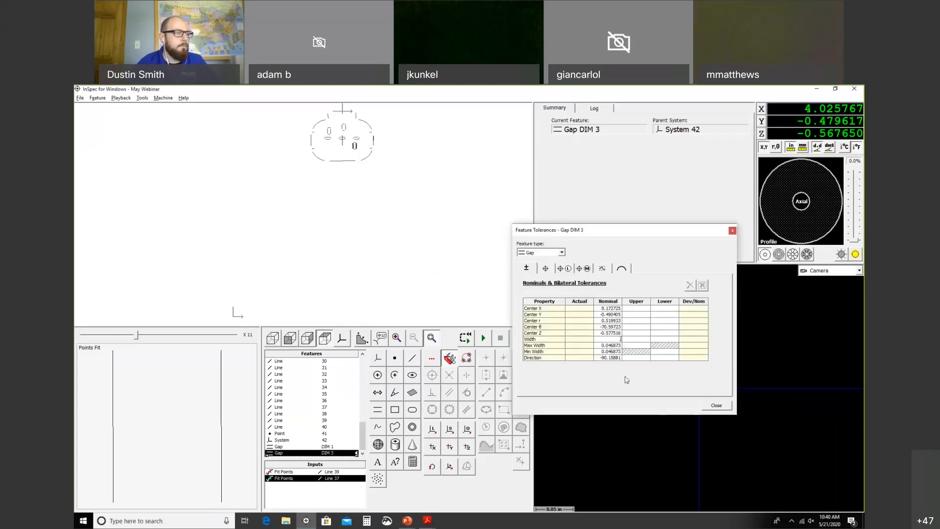
pyautogui.write('.045')
pyautogui.press('Tab')
pyautogui.write('.0')
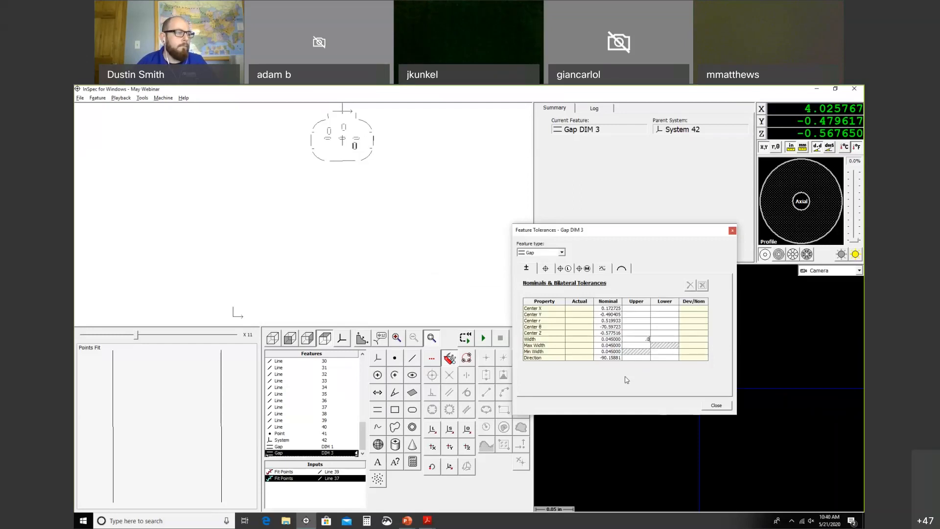
pyautogui.click(716, 405)
pyautogui.click(463, 339)
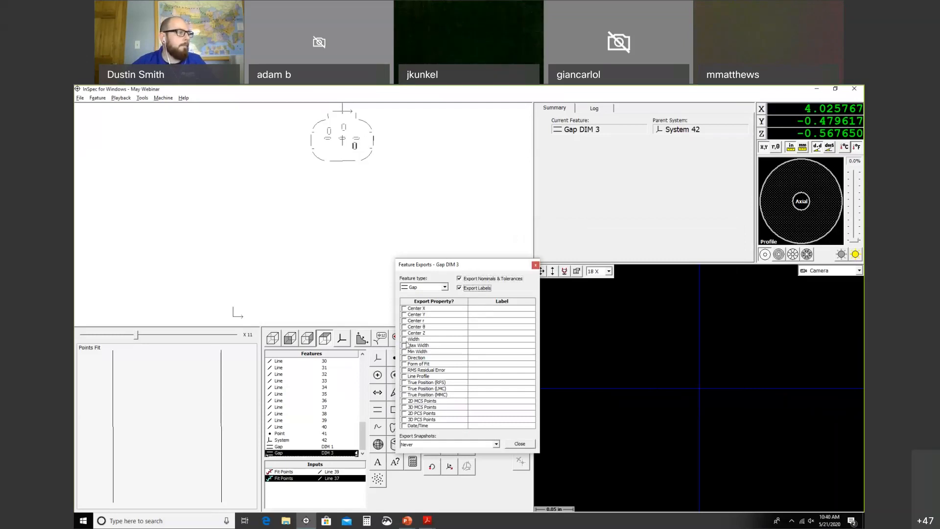
pyautogui.click(519, 444)
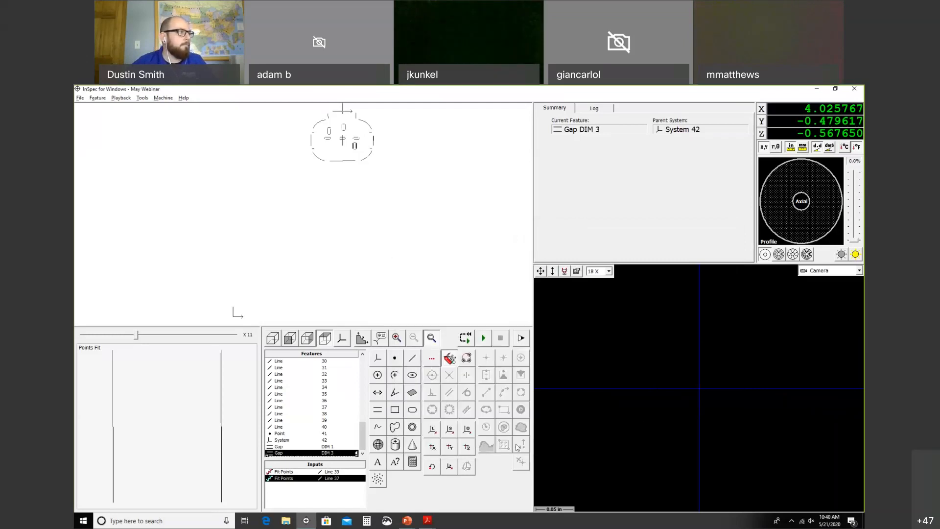
# Step: Deselect Gap DIM 3 and scroll the feature list up to Line 43
pyautogui.click(402, 259)
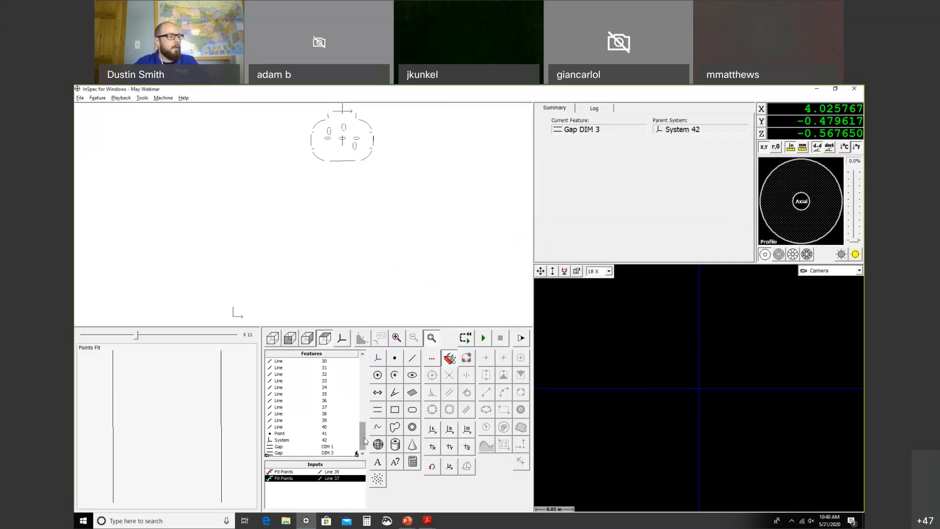
pyautogui.moveTo(361, 449)
pyautogui.mouseDown()
pyautogui.moveTo(364, 382)
pyautogui.moveTo(371, 447)
pyautogui.mouseUp()
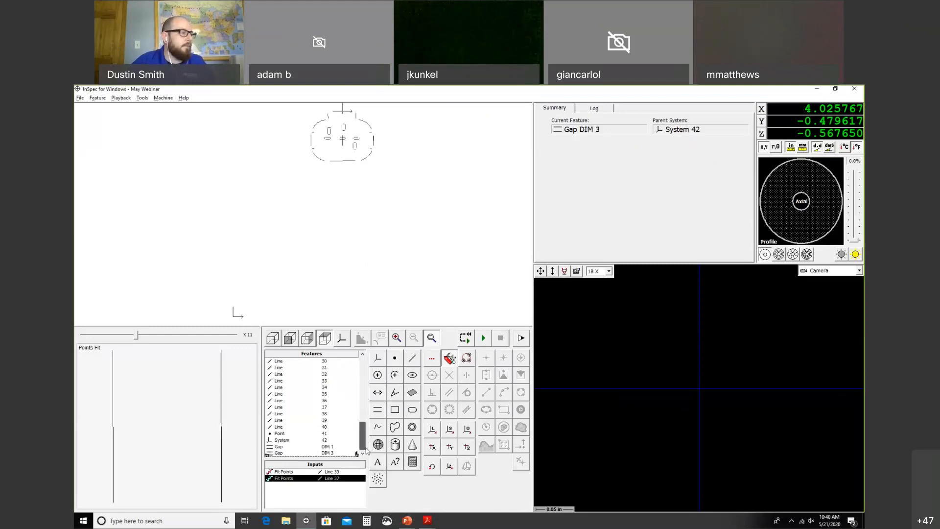
pyautogui.moveTo(366, 449); pyautogui.dragTo(363, 363)
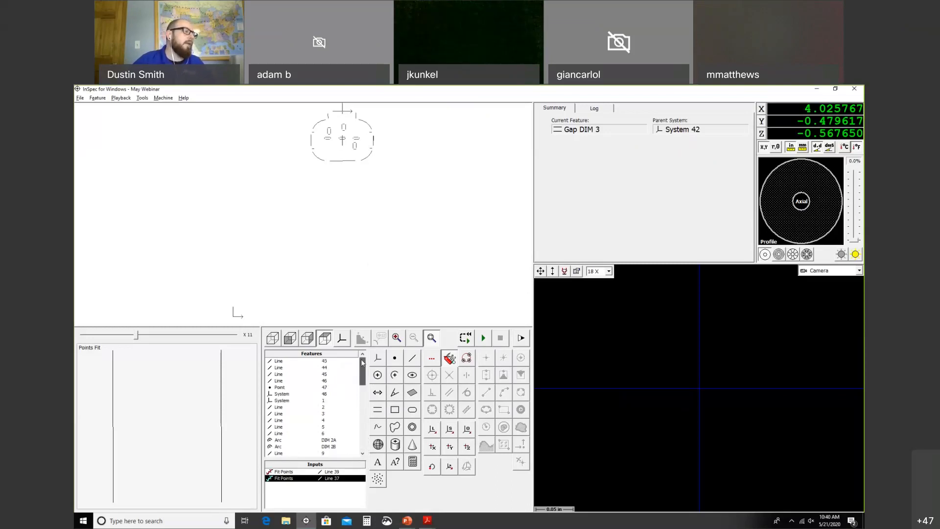
# Step: Set the program's insertion point at Line 43 and look over the lines below it
pyautogui.click(336, 361)
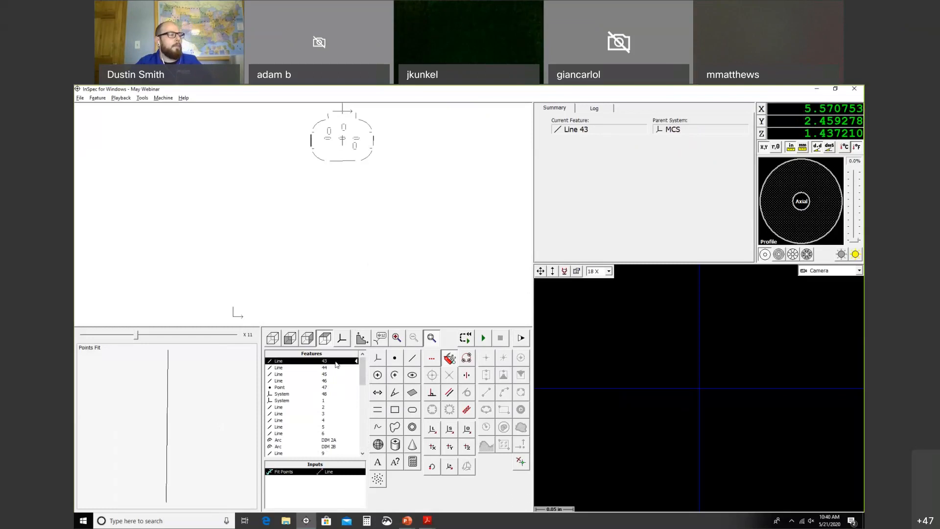
pyautogui.rightClick(336, 364)
pyautogui.click(353, 347)
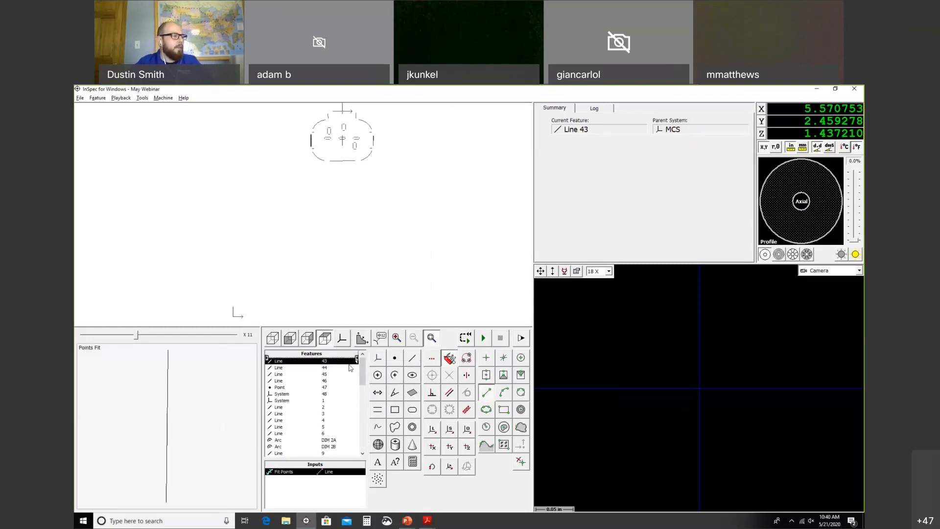
pyautogui.click(340, 388)
pyautogui.click(340, 414)
pyautogui.click(338, 433)
pyautogui.click(333, 387)
pyautogui.click(329, 374)
# Step: Move the insertion point to Line 44, then return it to Line 43
pyautogui.click(326, 368)
pyautogui.rightClick(325, 368)
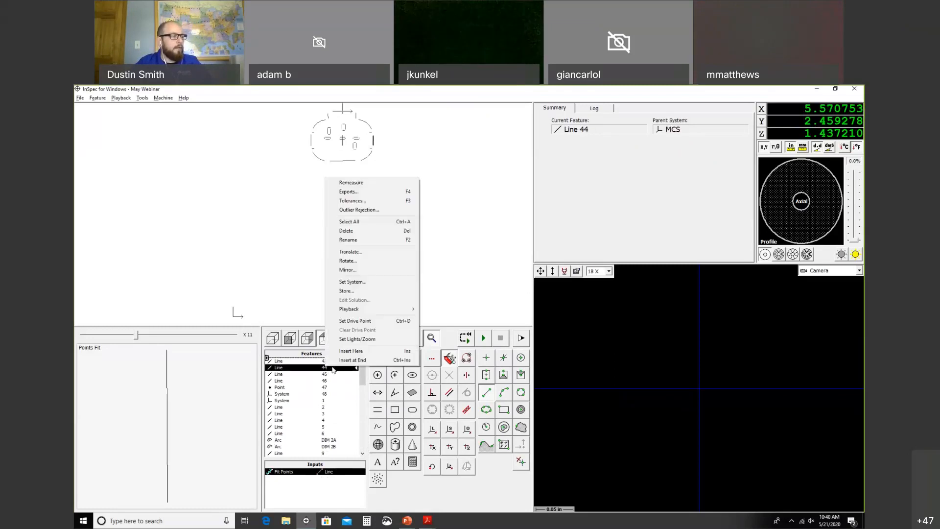
pyautogui.click(343, 352)
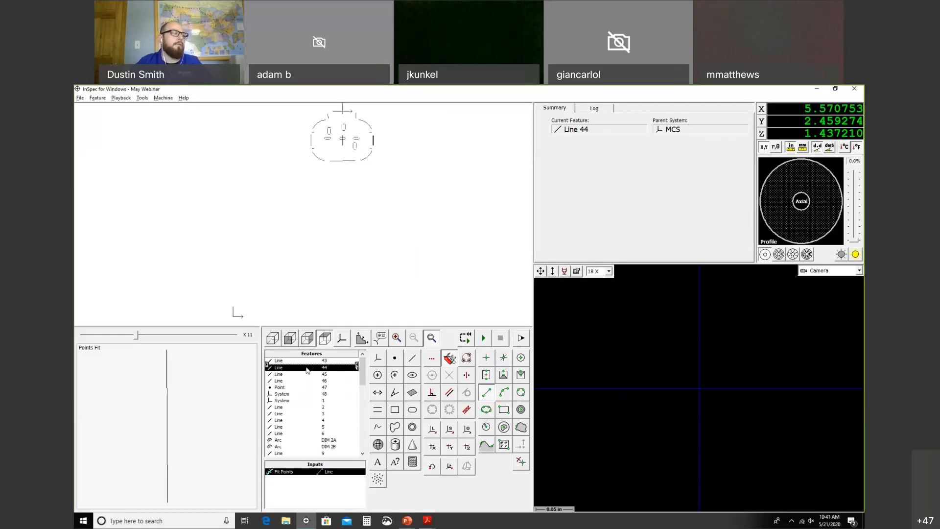
pyautogui.rightClick(335, 361)
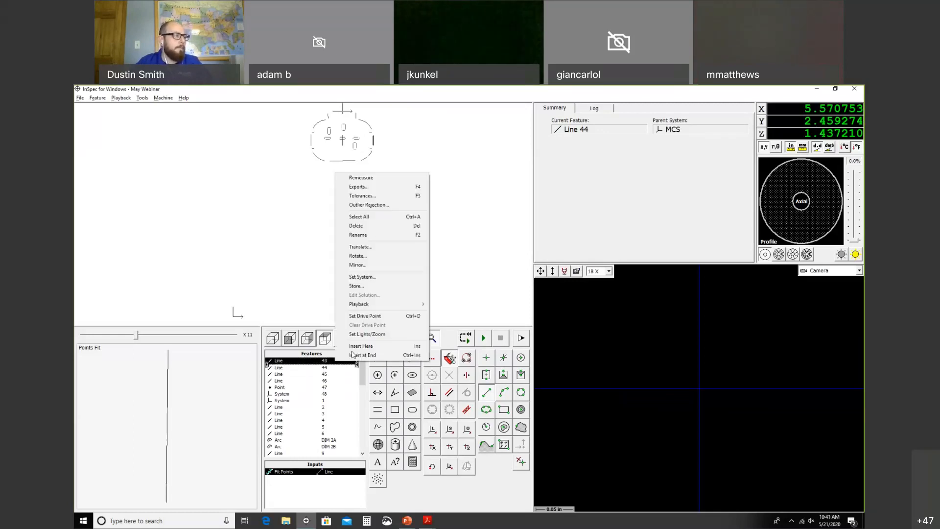
pyautogui.click(361, 346)
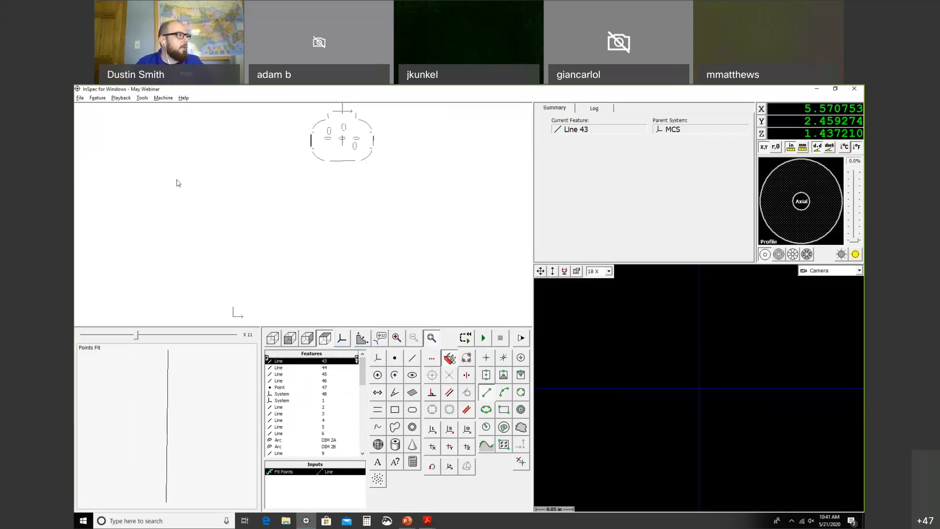
pyautogui.click(100, 99)
# Step: Insert a command line step and browse to the MAY WEBINAR folder on the Desktop
pyautogui.moveTo(129, 109)
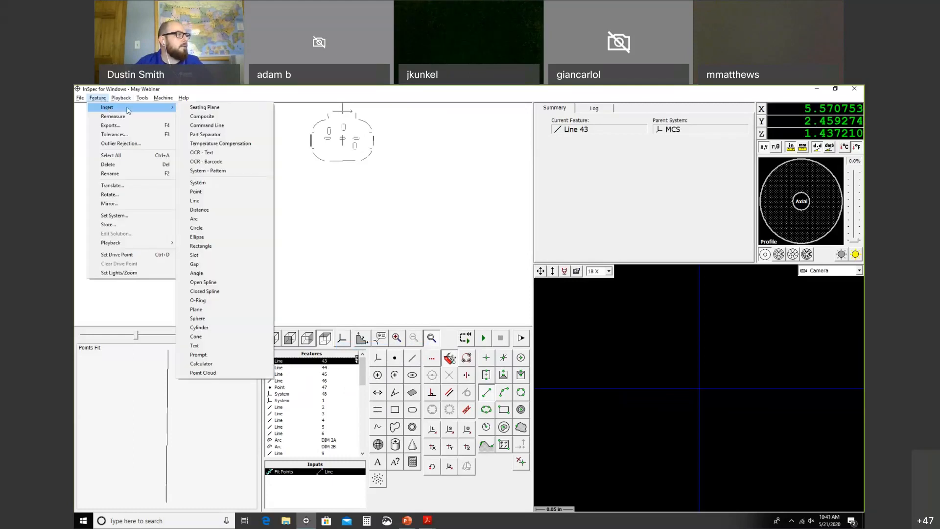
pyautogui.click(221, 129)
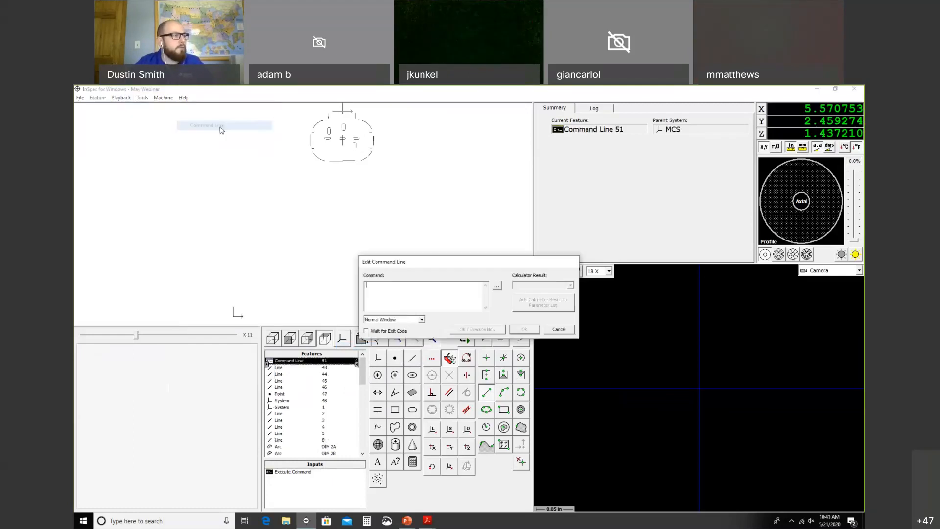
pyautogui.click(497, 286)
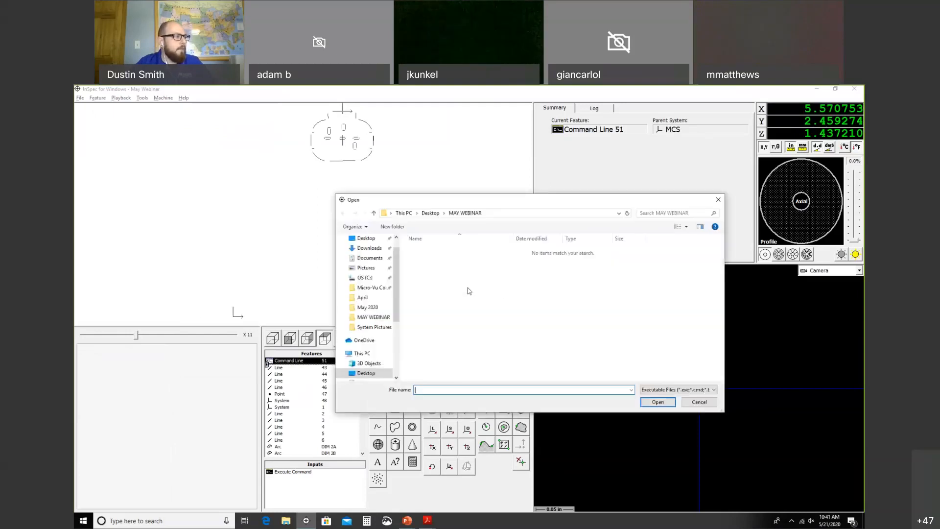
pyautogui.click(382, 320)
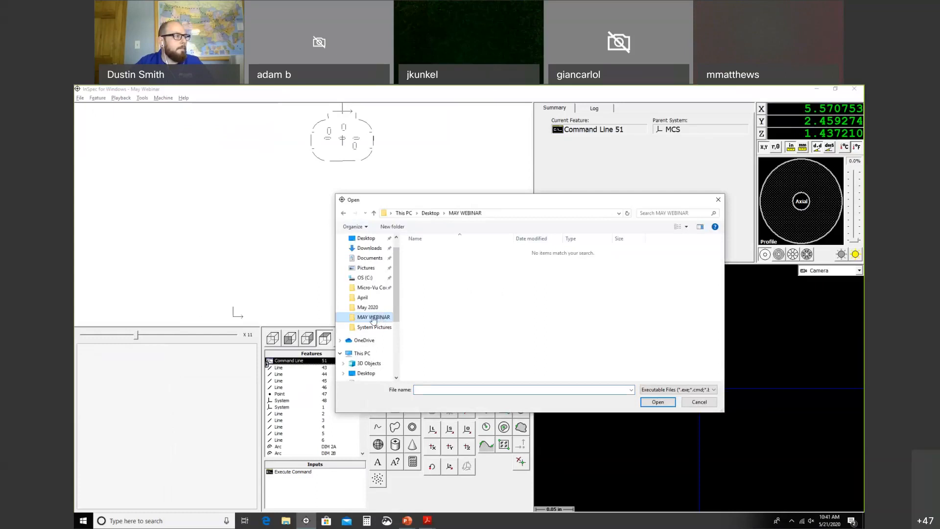
pyautogui.moveTo(397, 297); pyautogui.dragTo(397, 268)
pyautogui.click(377, 256)
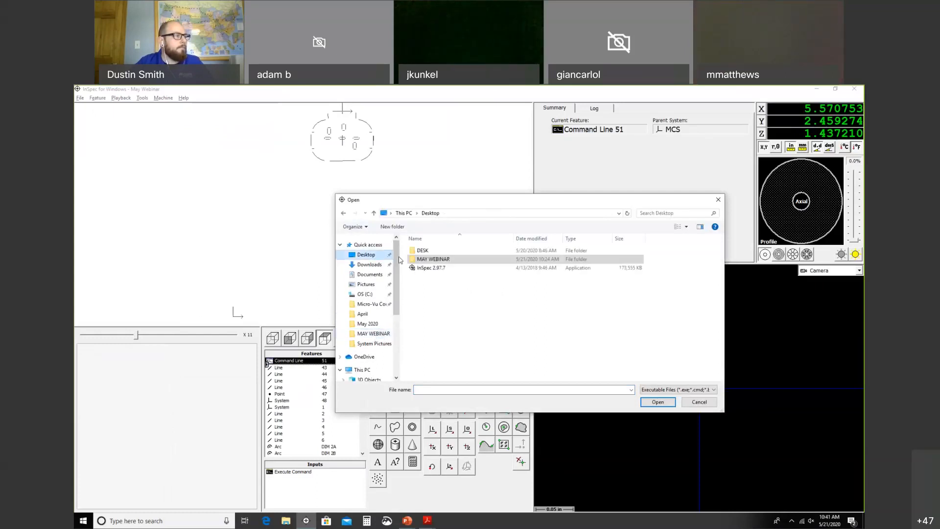
pyautogui.doubleClick(425, 261)
# Step: Show all file types, choose fixture.jpg and confirm the command line
pyautogui.click(664, 389)
pyautogui.click(664, 399)
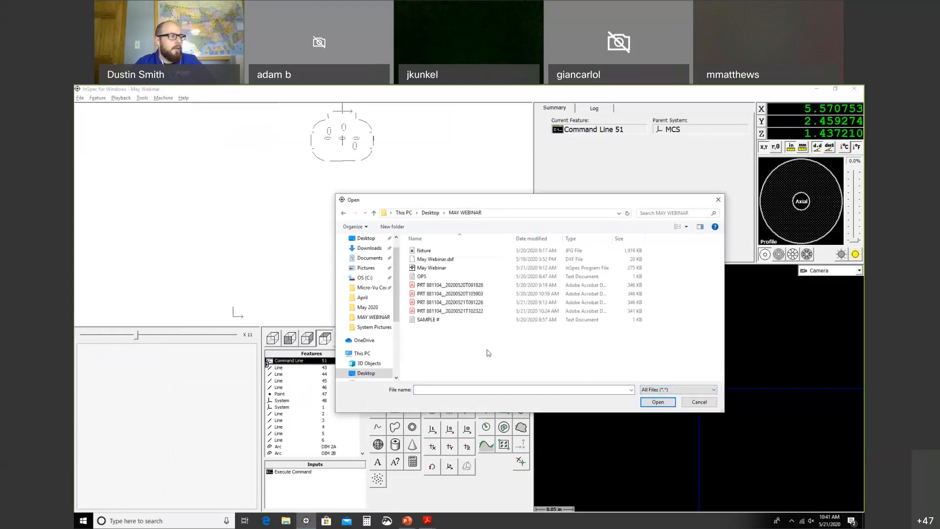
pyautogui.click(656, 390)
pyautogui.click(653, 398)
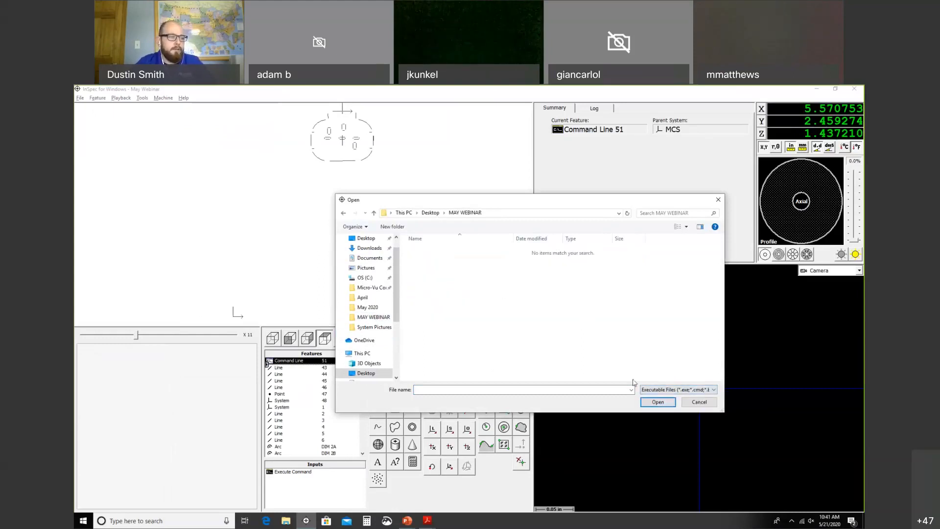
pyautogui.click(656, 389)
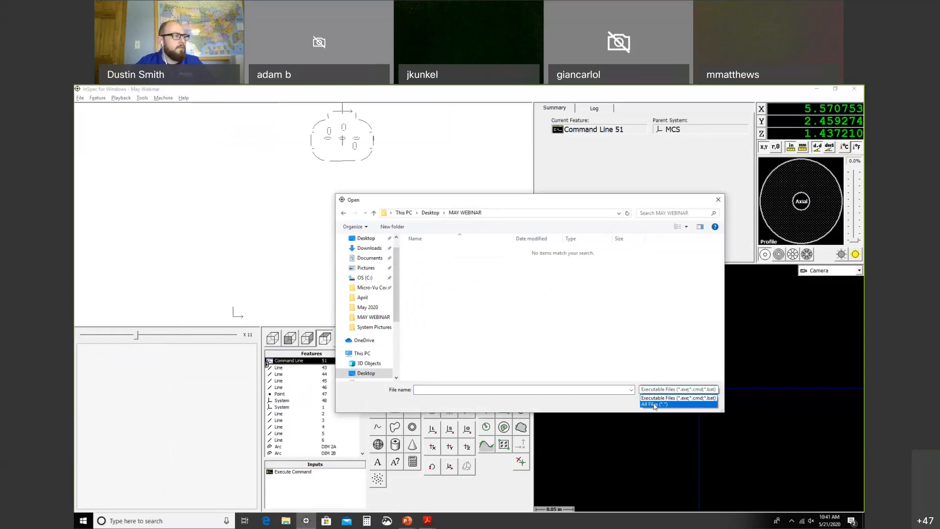
pyautogui.click(654, 405)
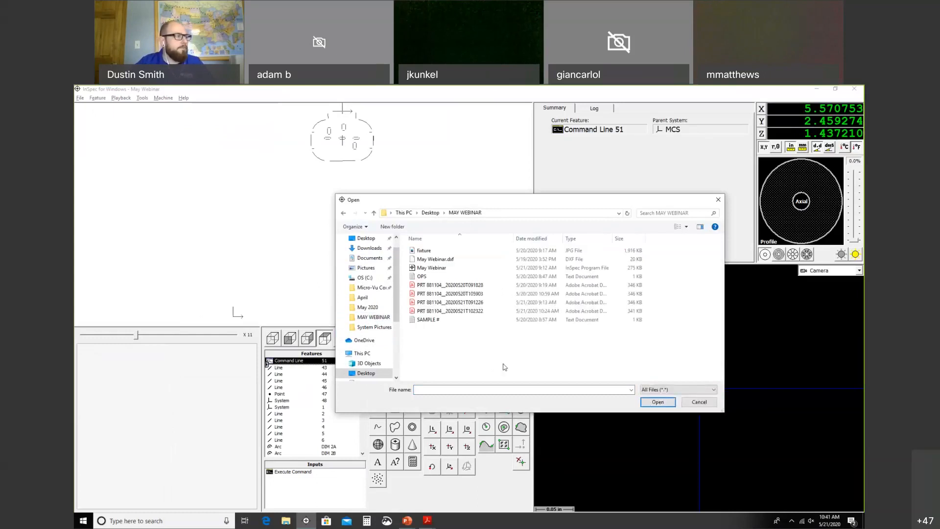
pyautogui.click(423, 251)
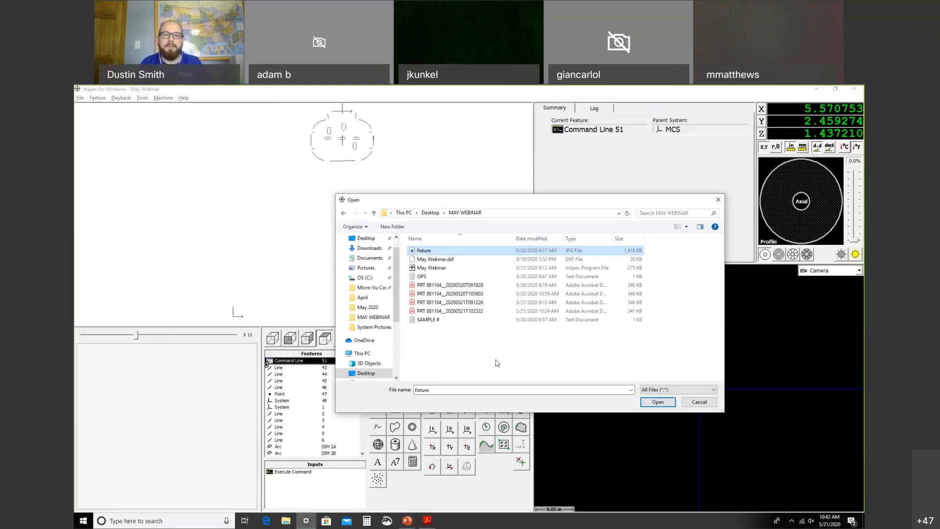
pyautogui.click(658, 402)
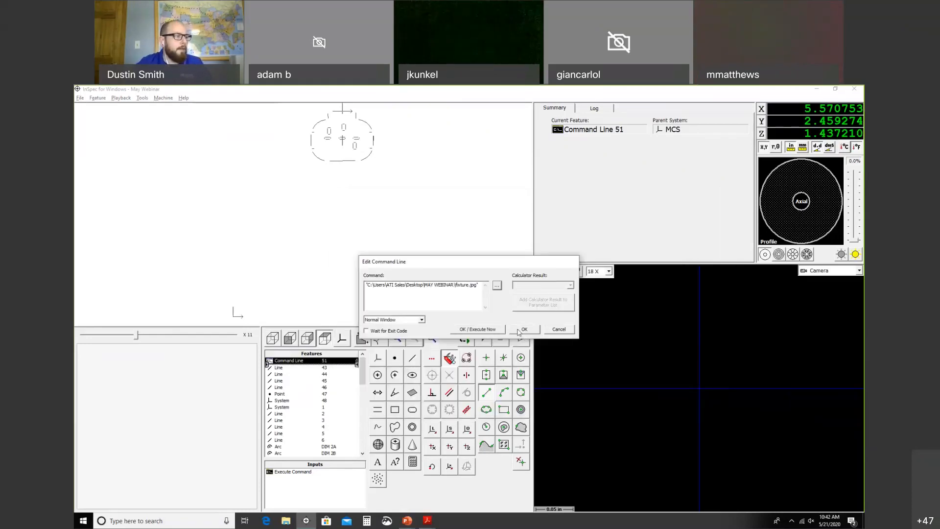
pyautogui.click(522, 329)
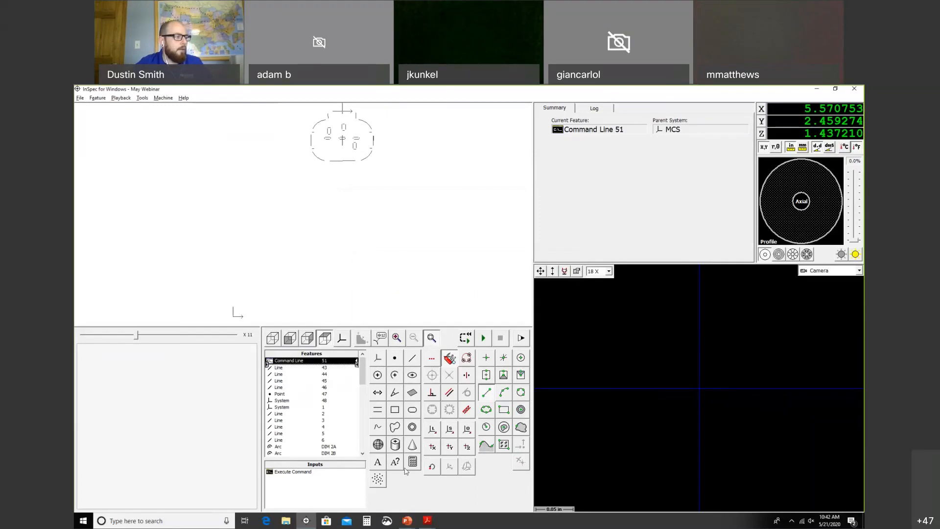
# Step: Add a text step reading PRT 881104
pyautogui.click(378, 462)
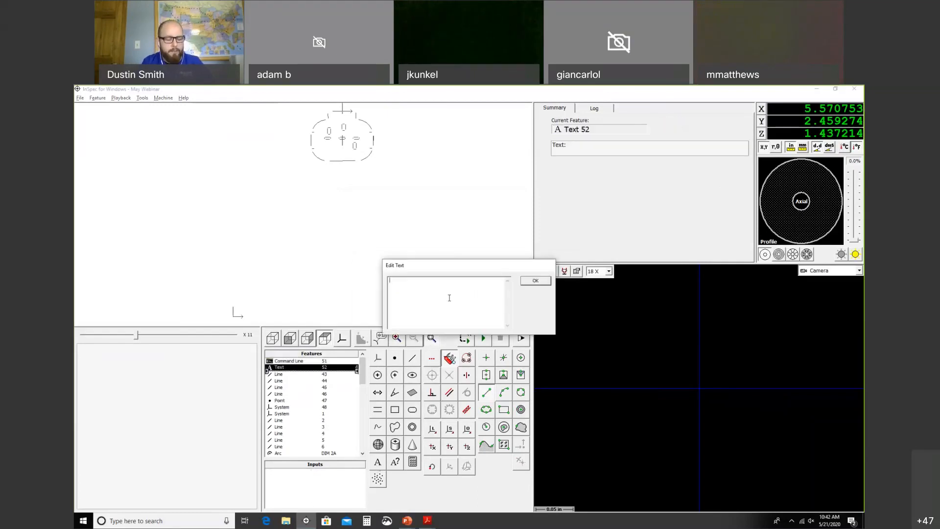
pyautogui.write('PRT')
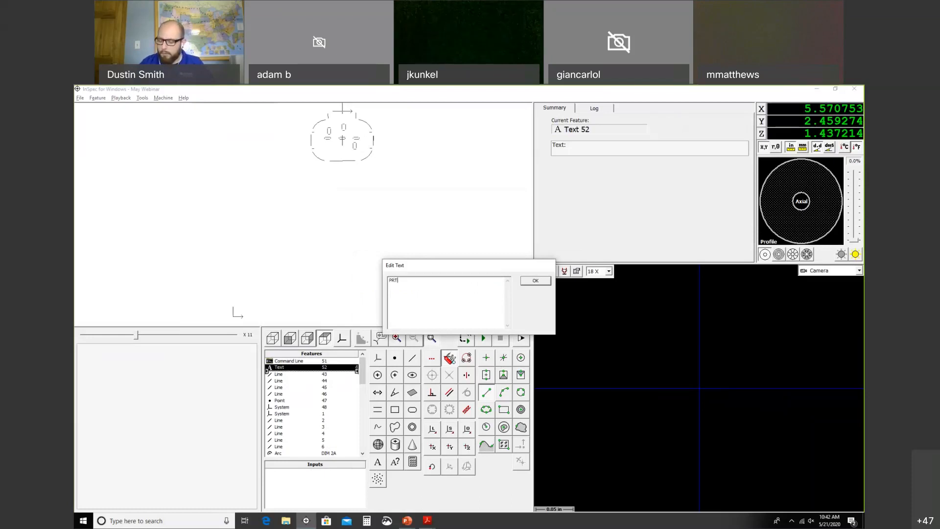
pyautogui.write(' 88')
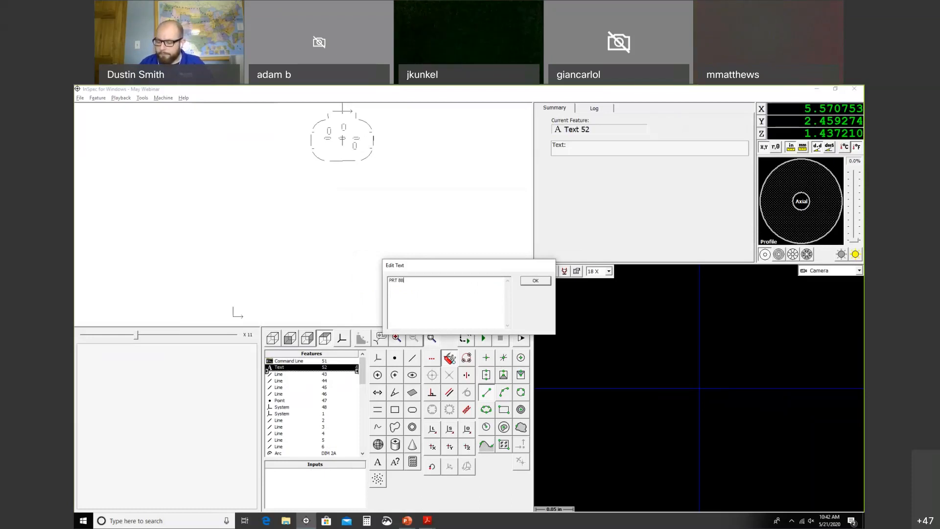
pyautogui.write('1104')
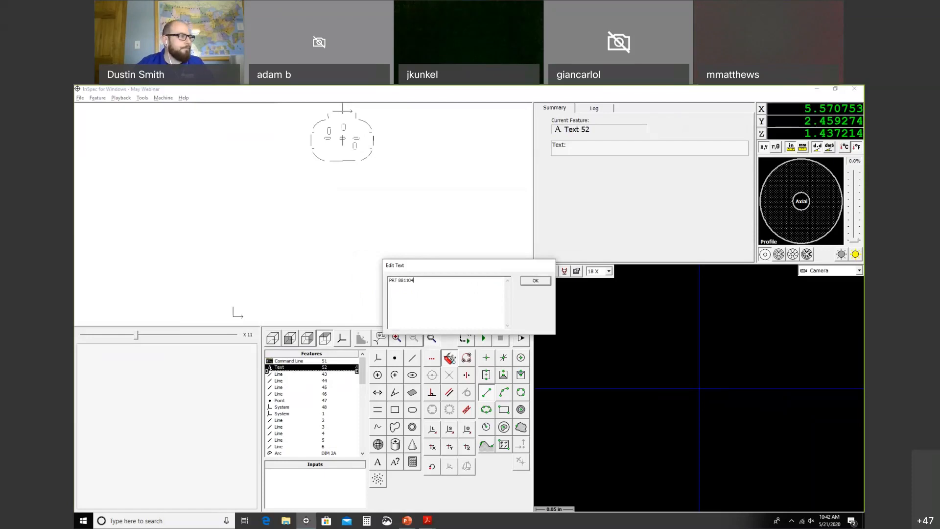
pyautogui.click(535, 281)
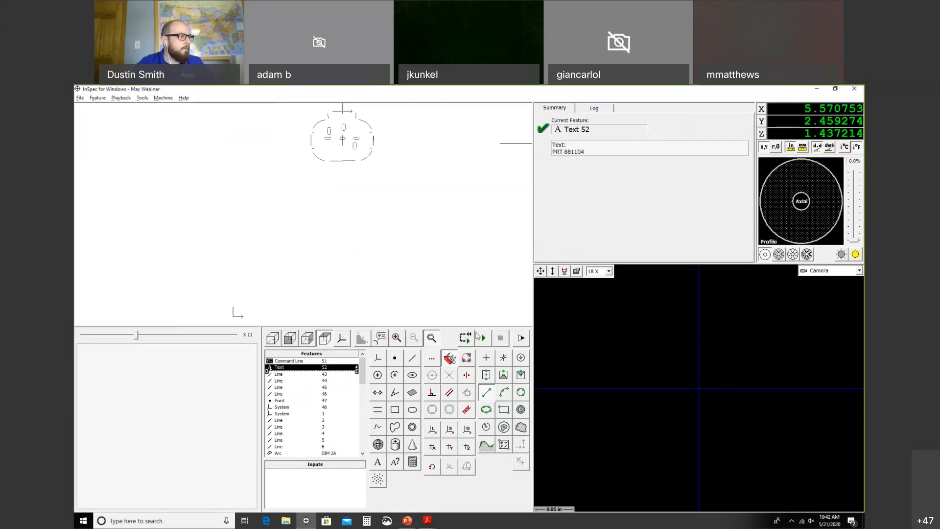
# Step: Export Text 52's text value together with its label
pyautogui.doubleClick(348, 368)
pyautogui.click(404, 308)
pyautogui.click(459, 288)
pyautogui.click(520, 345)
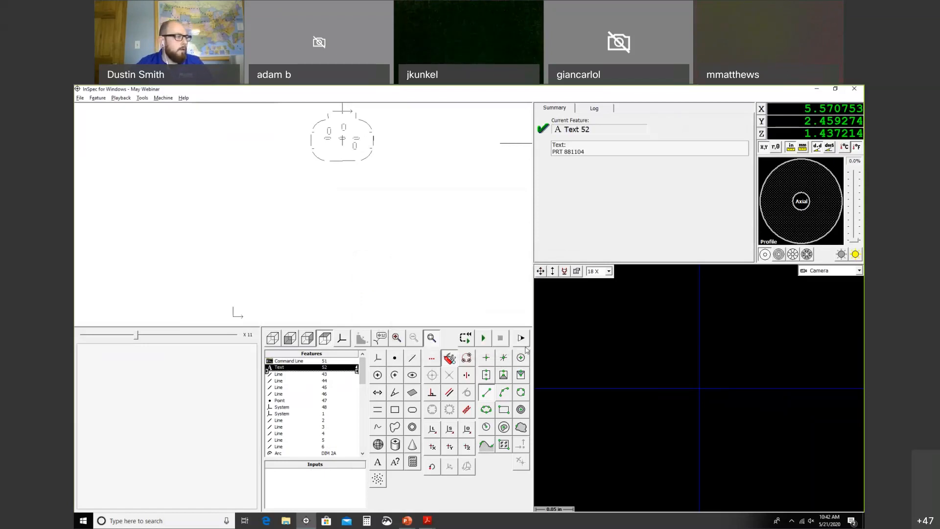
# Step: Add Prompt 53 taking choices from OPS.txt as a drop-down list with free entry
pyautogui.click(401, 461)
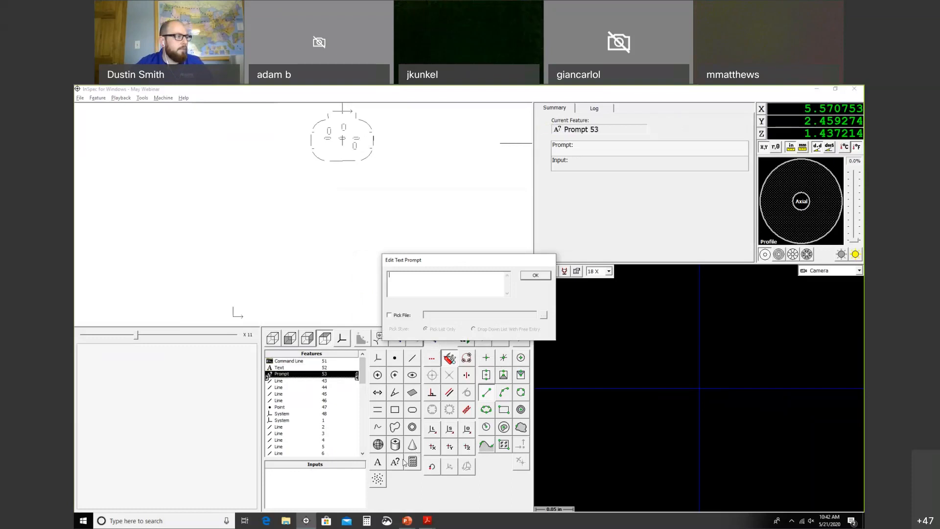
pyautogui.click(392, 316)
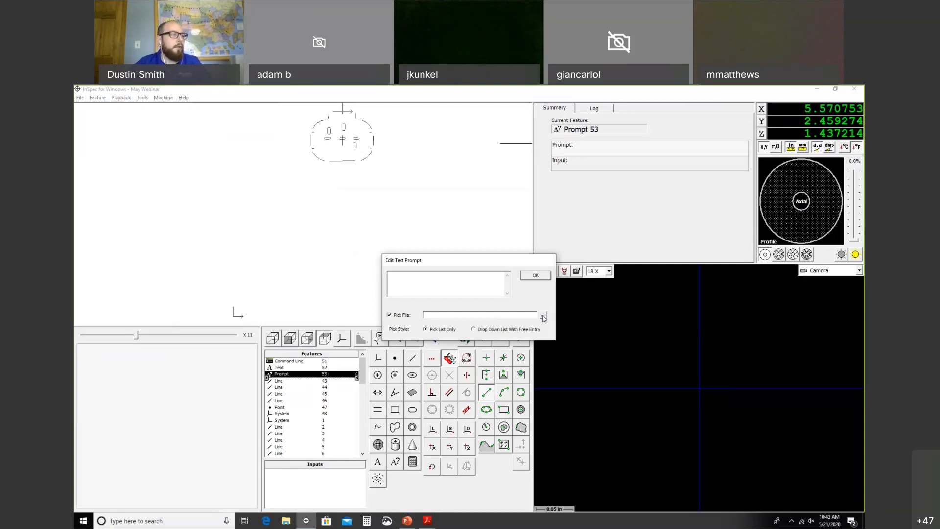
pyautogui.click(544, 317)
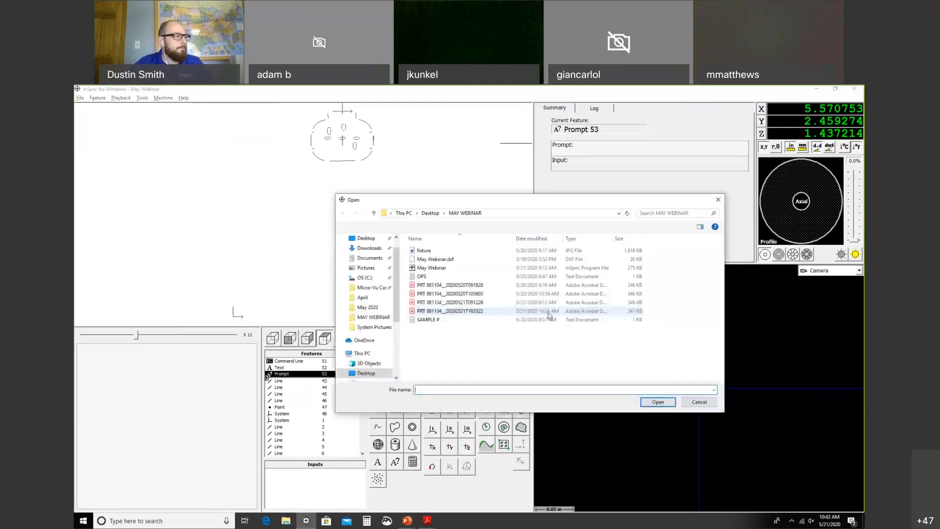
pyautogui.click(431, 276)
pyautogui.click(652, 403)
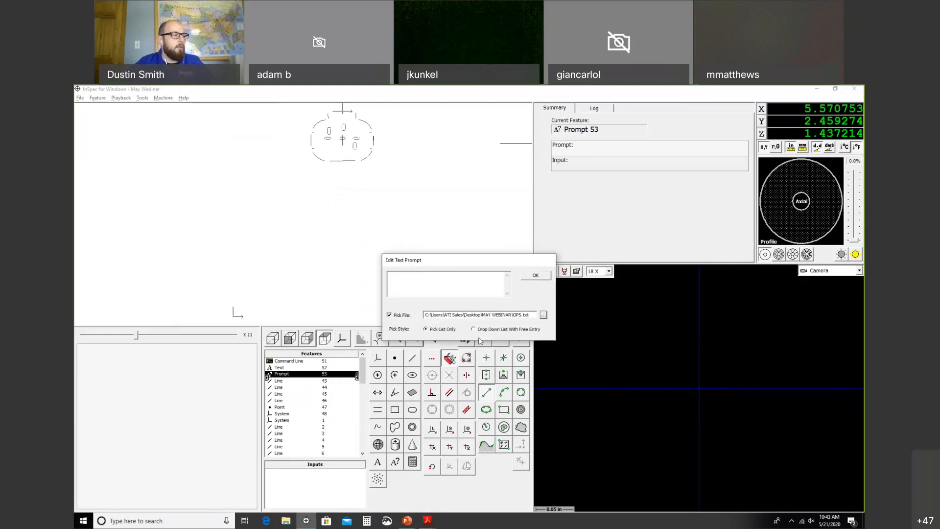
pyautogui.click(514, 331)
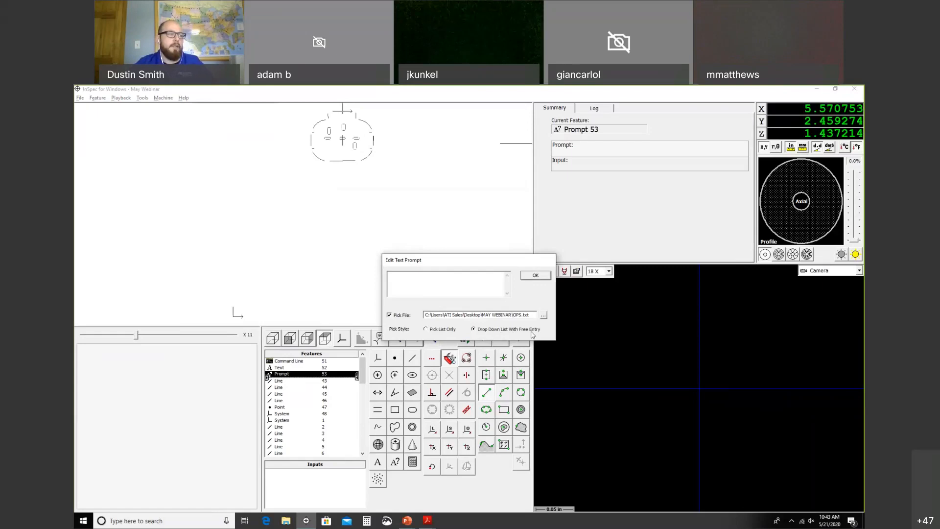
pyautogui.click(535, 276)
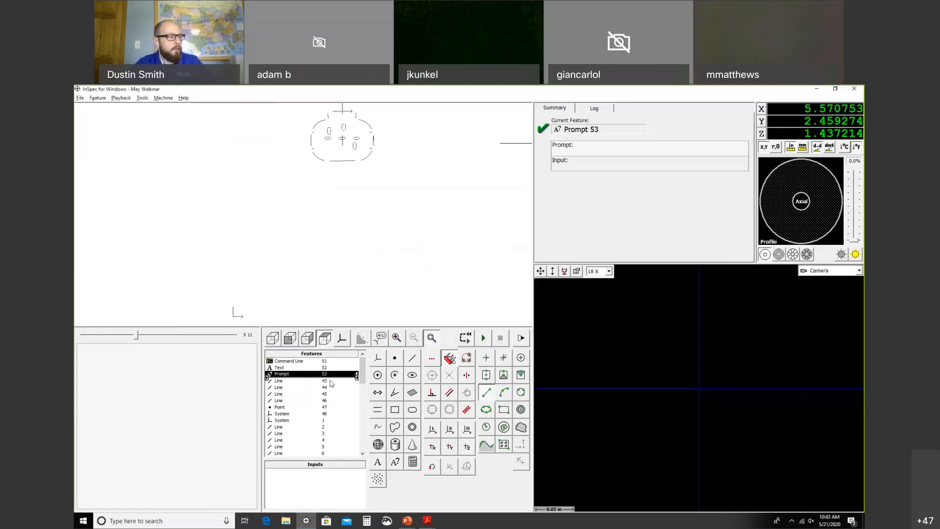
# Step: Export Prompt 53's prompt text and the operator's input
pyautogui.hotkey('ctrl', 'e')
pyautogui.click(403, 308)
pyautogui.click(404, 315)
pyautogui.click(513, 345)
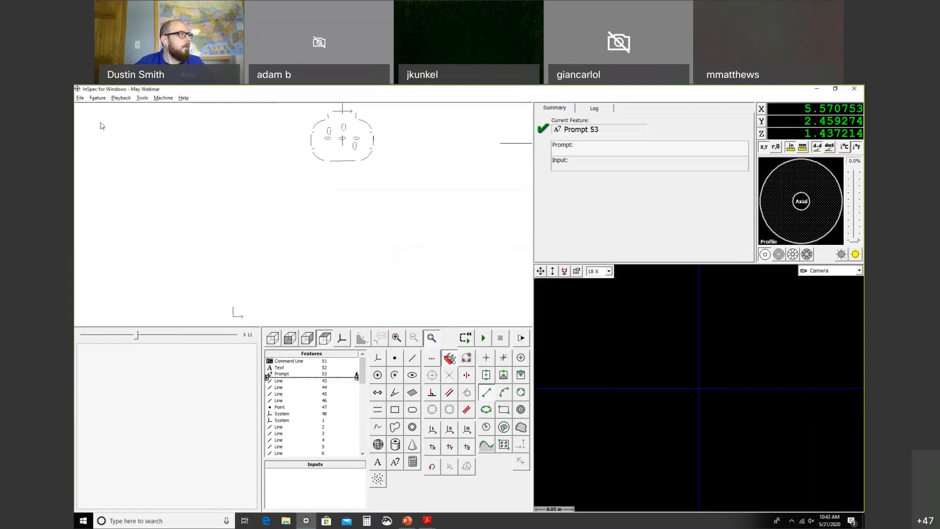
# Step: Save the program as a copy named May Webinar IIVE
pyautogui.click(80, 98)
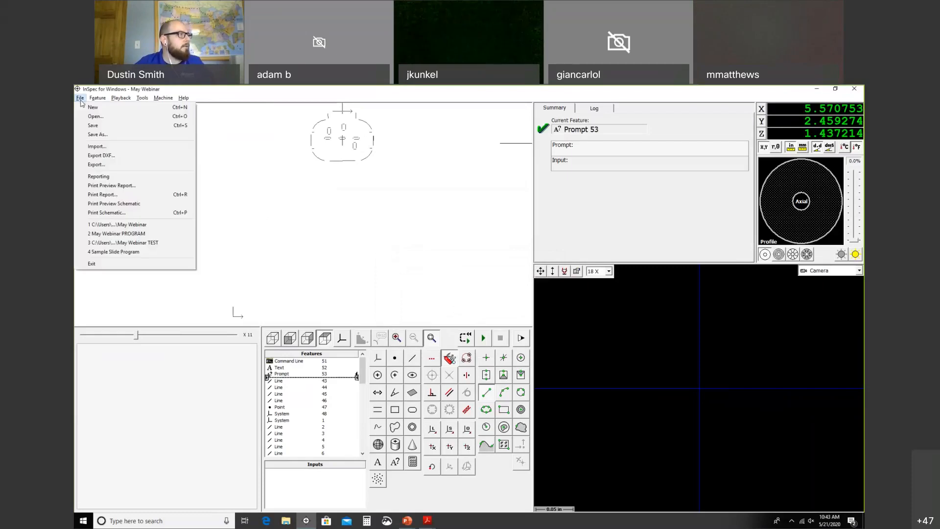
pyautogui.click(102, 128)
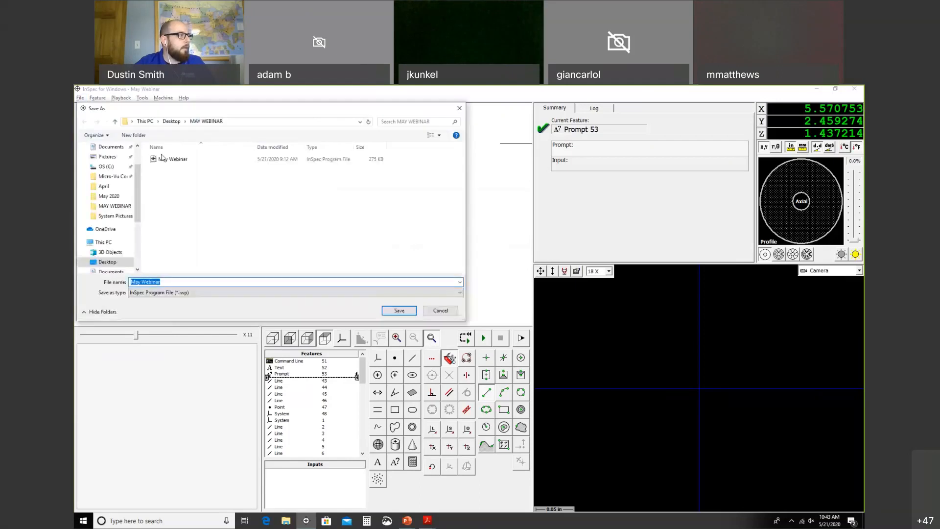
pyautogui.click(203, 280)
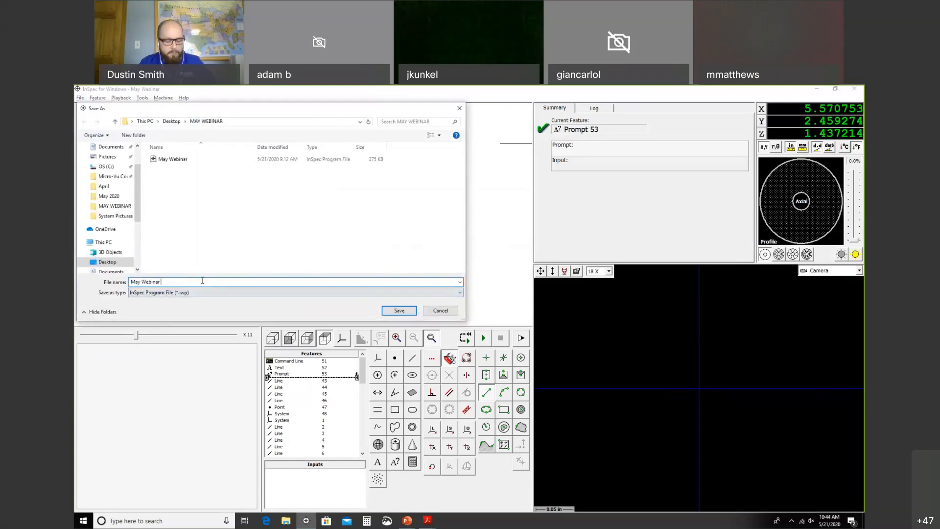
pyautogui.write('IIVE')
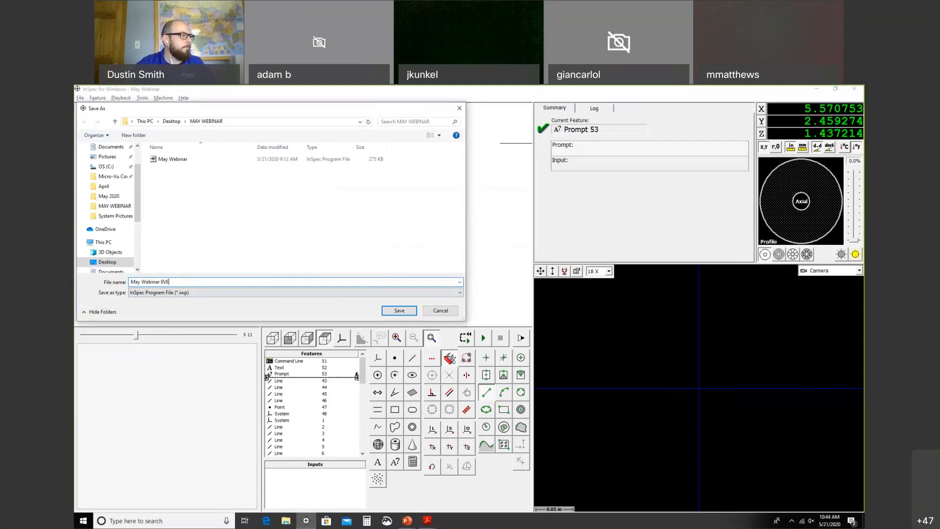
pyautogui.click(397, 314)
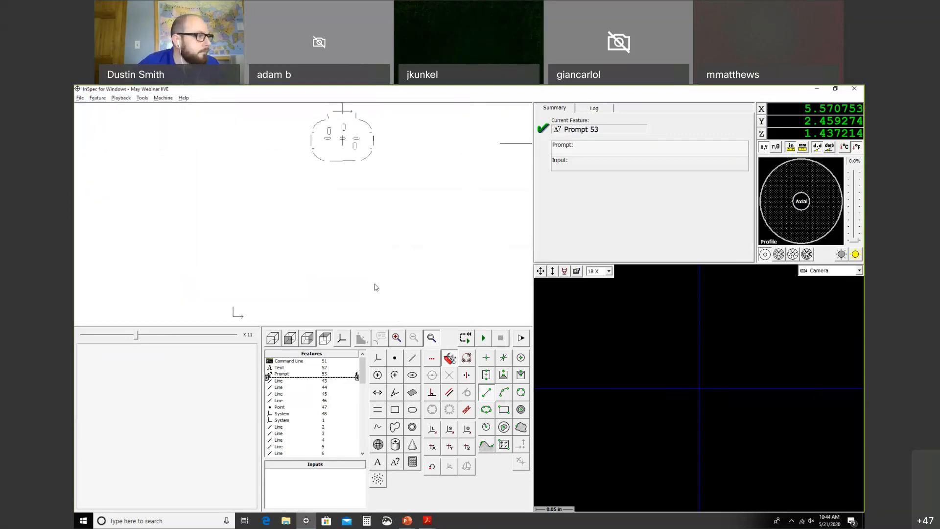
pyautogui.click(80, 98)
# Step: Start a new blank program, then reopen May Webinar IIVE from the MAY WEBINAR folder
pyautogui.click(88, 107)
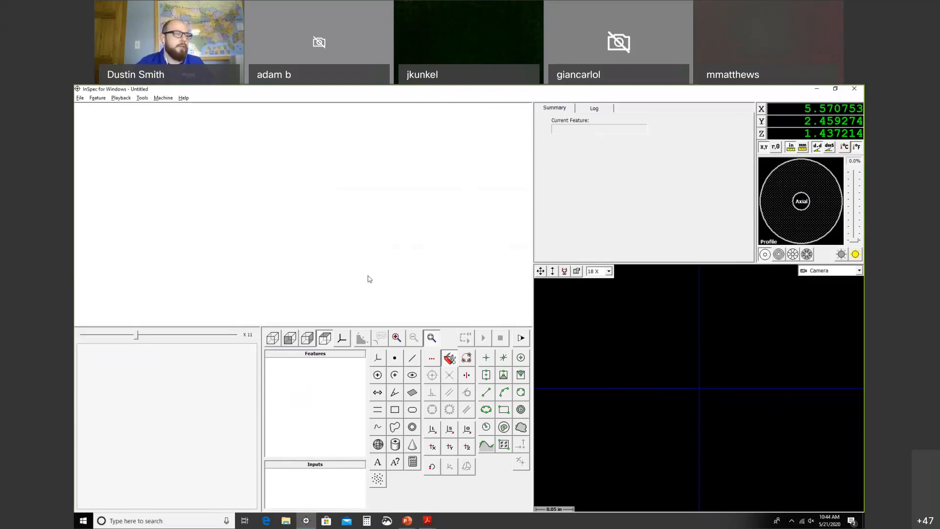
pyautogui.click(79, 99)
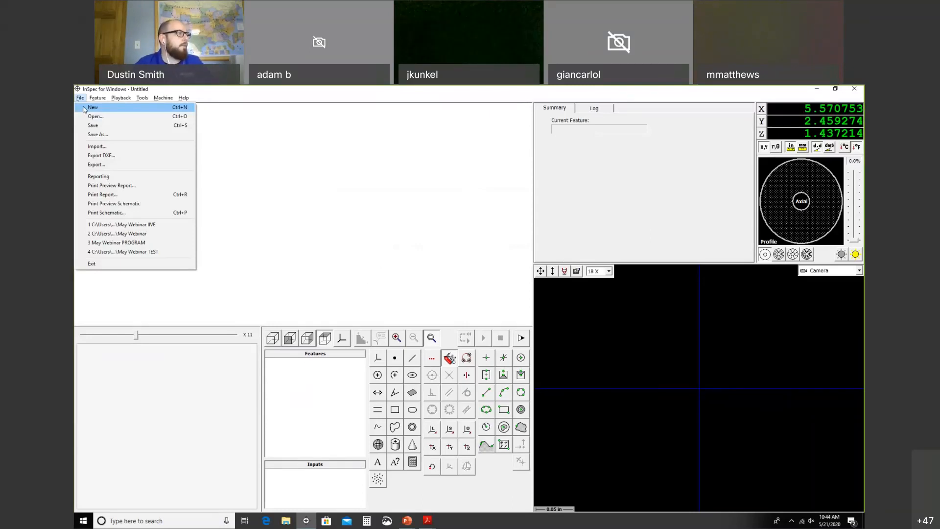
pyautogui.click(93, 116)
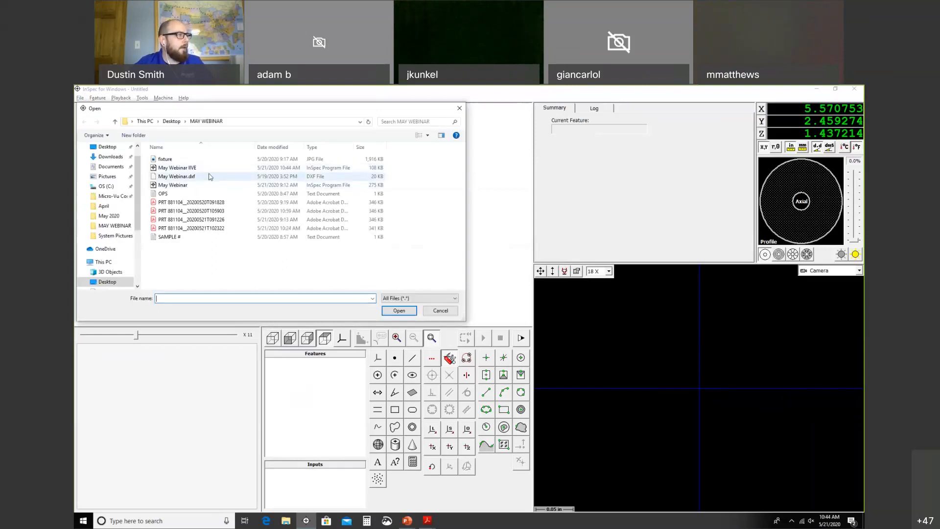
pyautogui.click(198, 169)
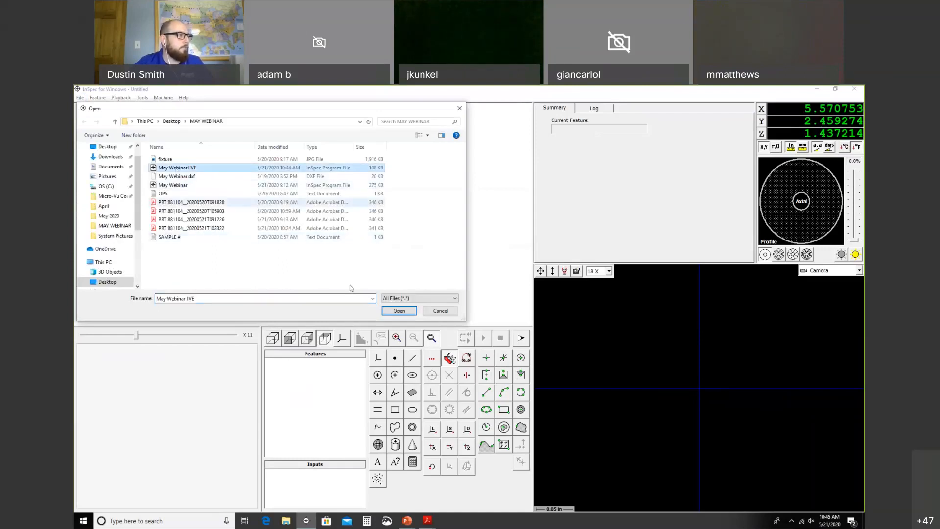
pyautogui.click(398, 310)
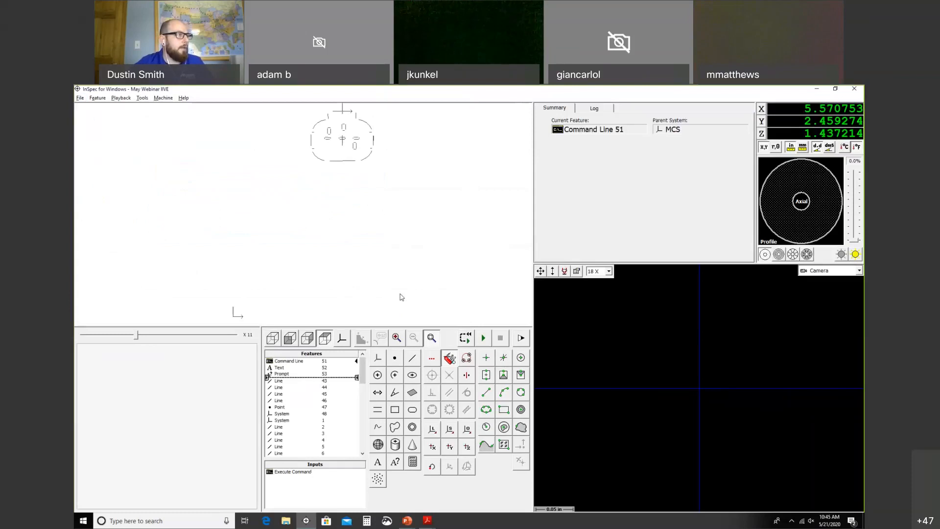
# Step: Auto-light the part, focus its edge at Z 2.049, and re-run auto-light to 19.0%
pyautogui.click(838, 222)
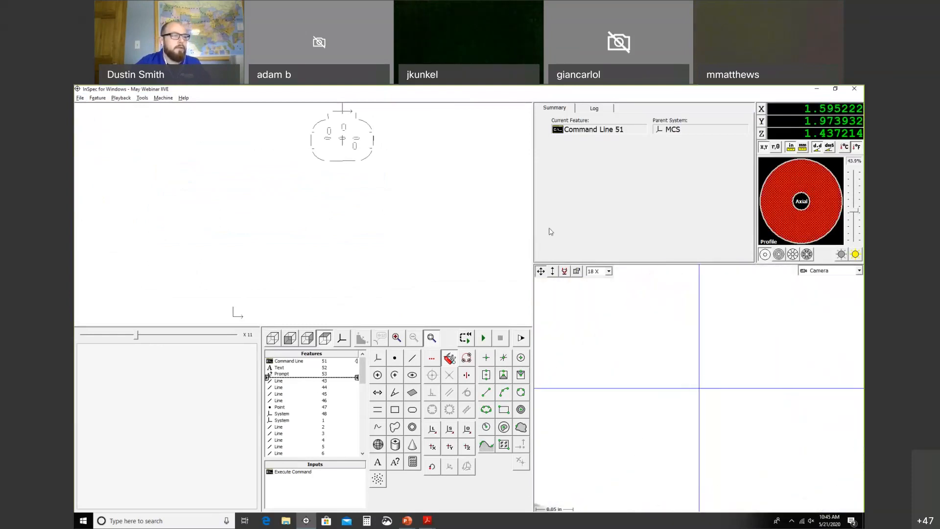
pyautogui.click(842, 255)
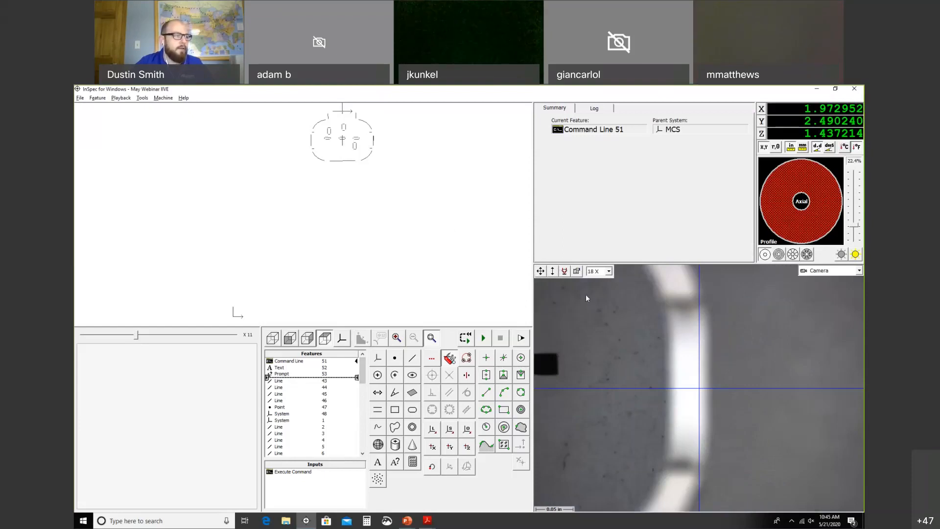
pyautogui.moveTo(553, 272); pyautogui.dragTo(557, 254)
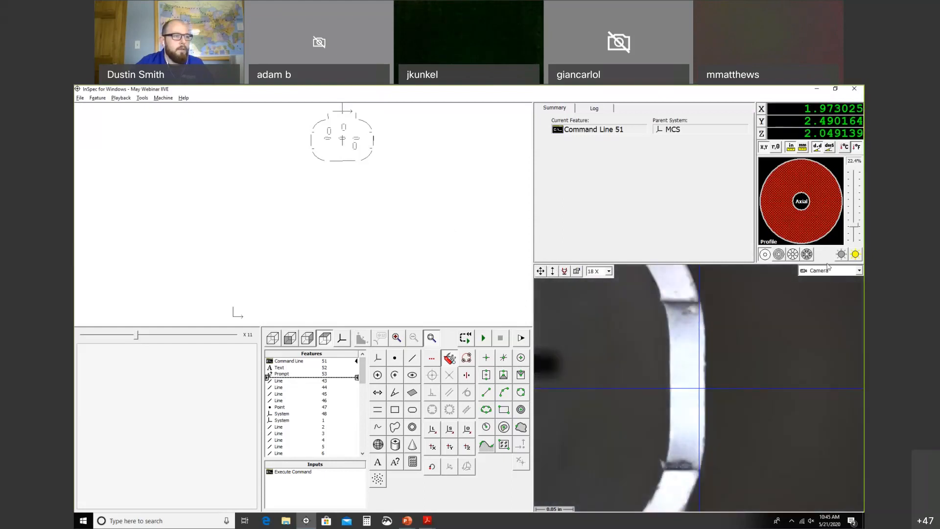
pyautogui.click(854, 253)
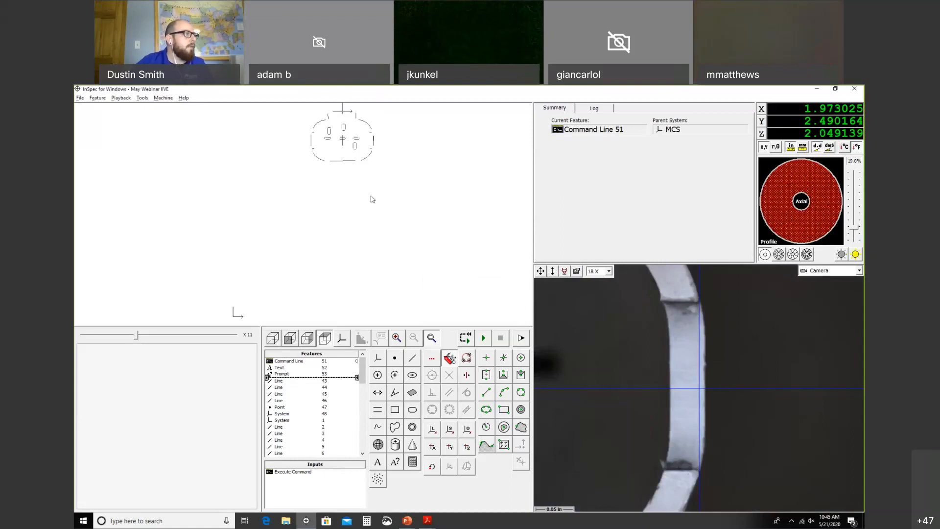
pyautogui.click(396, 337)
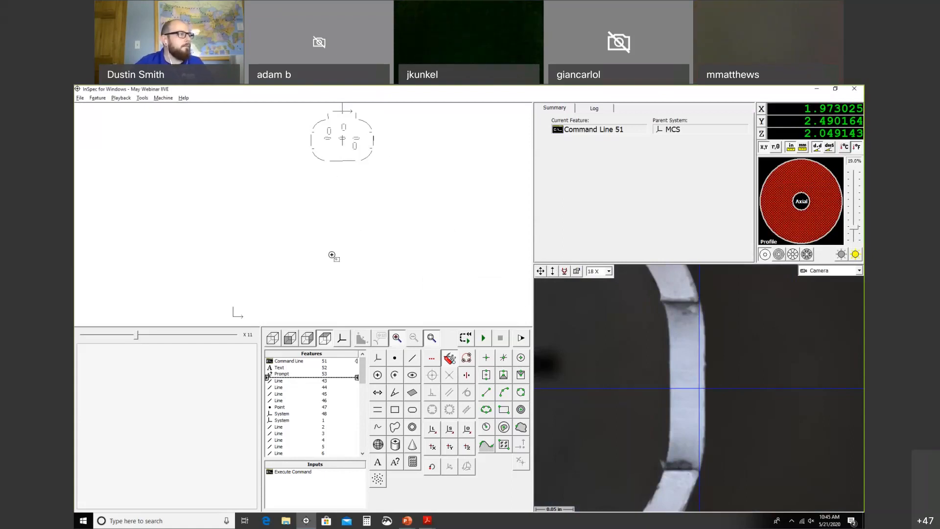
# Step: Select the left and right side lines, Line 43 and Line 44, in the drawing
pyautogui.moveTo(286, 187); pyautogui.dragTo(405, 98)
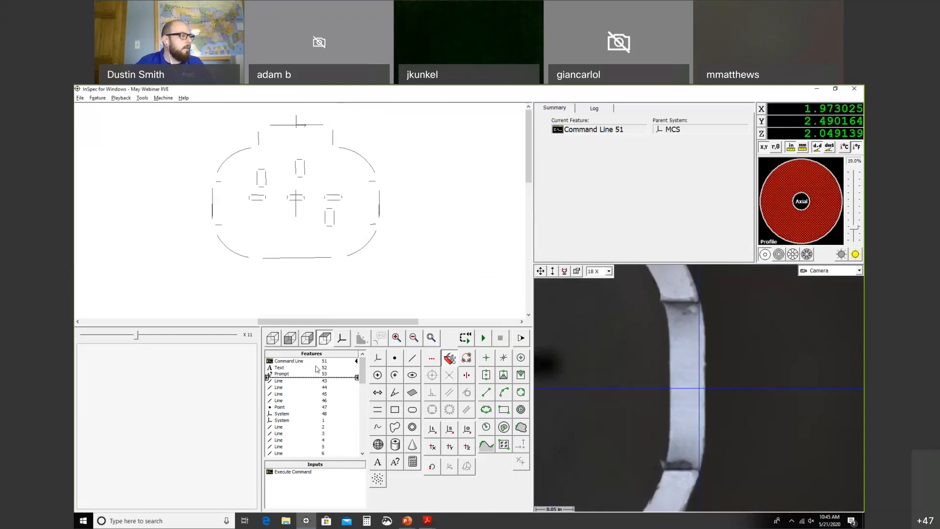
pyautogui.click(212, 197)
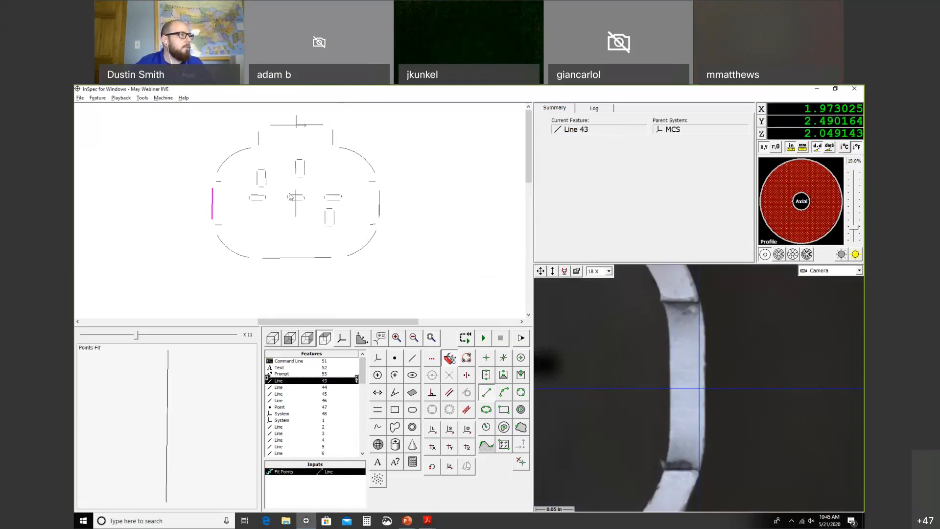
pyautogui.click(368, 198)
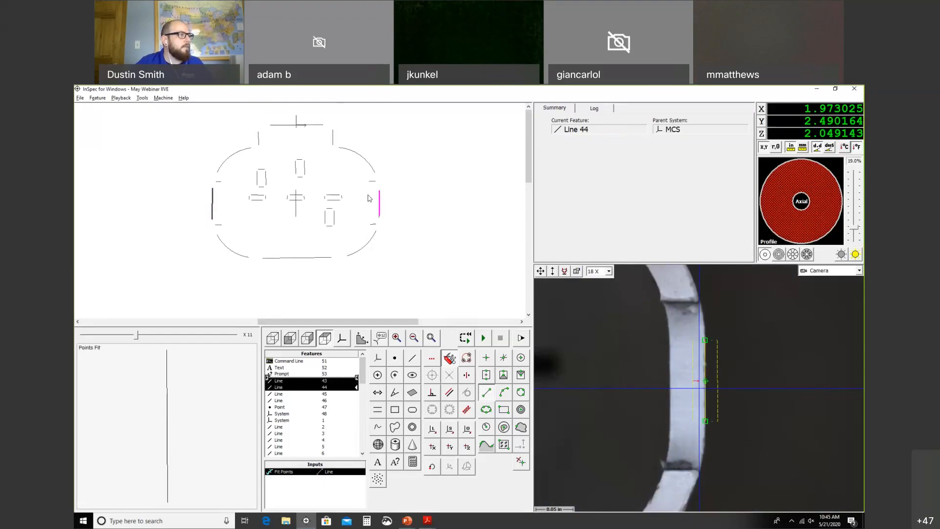
pyautogui.click(213, 197)
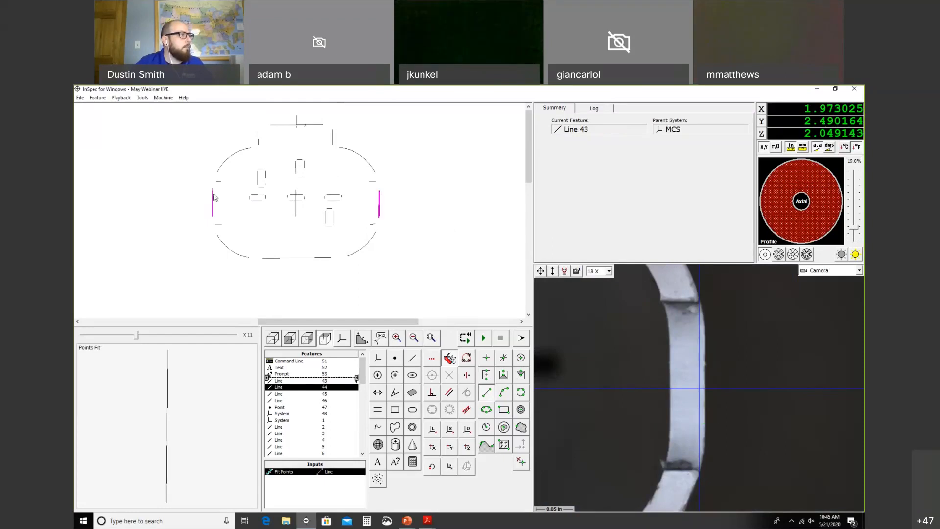
pyautogui.click(214, 194)
pyautogui.click(215, 189)
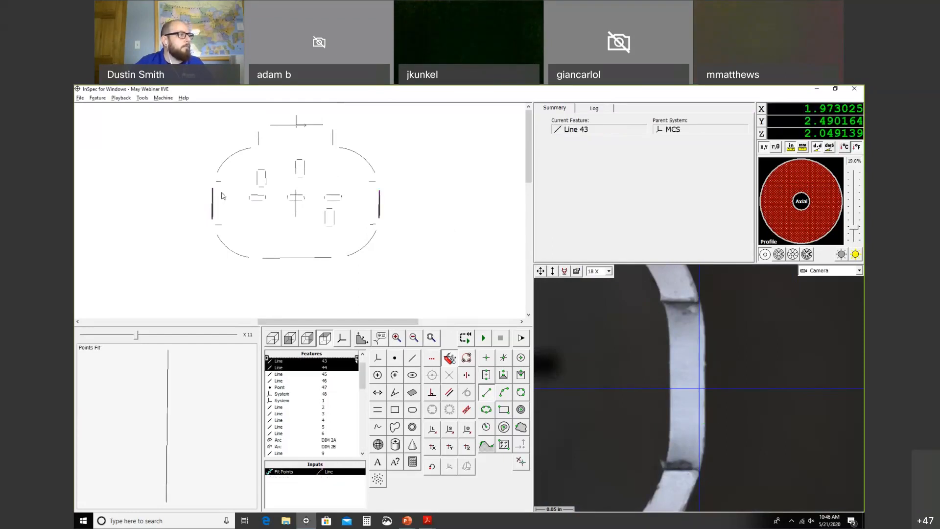
# Step: Make Gap DIM 1 the current feature and store its lights and zoom with Set Lights/Zoom
pyautogui.scroll(1, 331, 406)
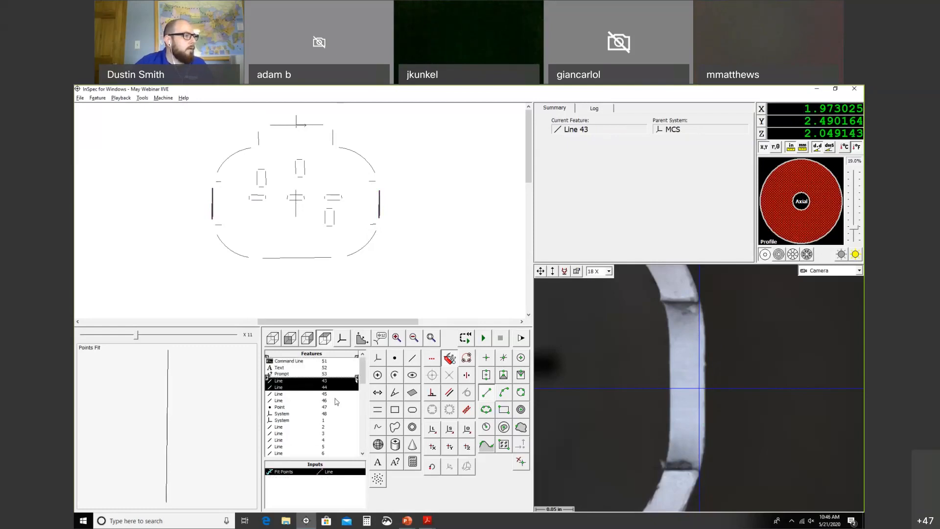
pyautogui.scroll(-5, 328, 391)
pyautogui.scroll(-8, 327, 383)
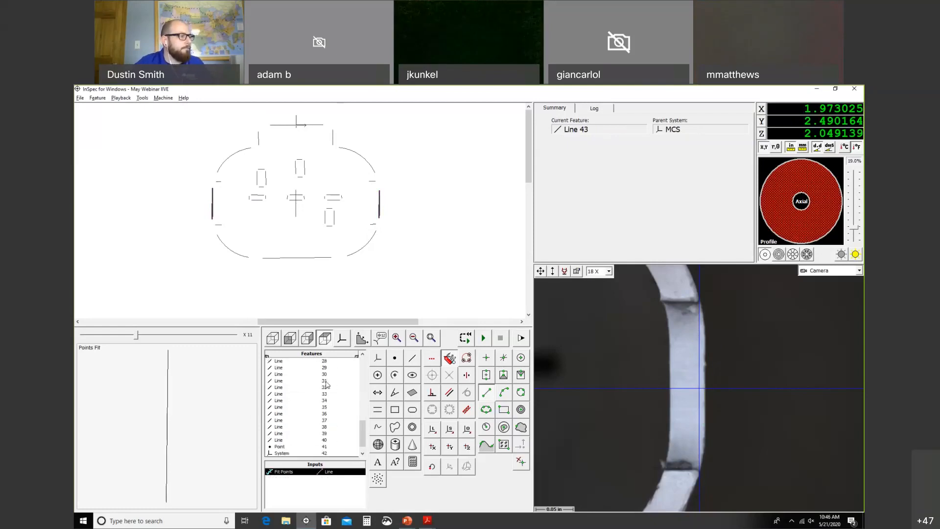
pyautogui.doubleClick(319, 449)
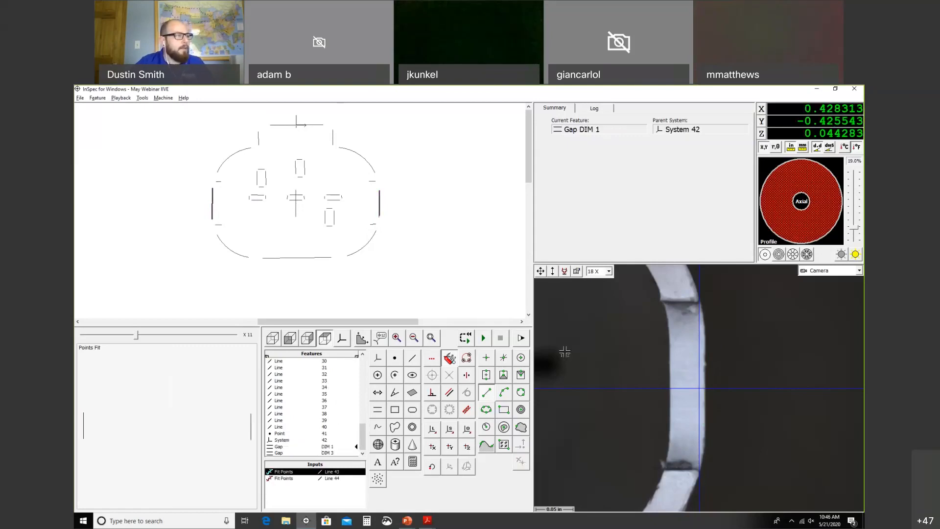
pyautogui.rightClick(361, 287)
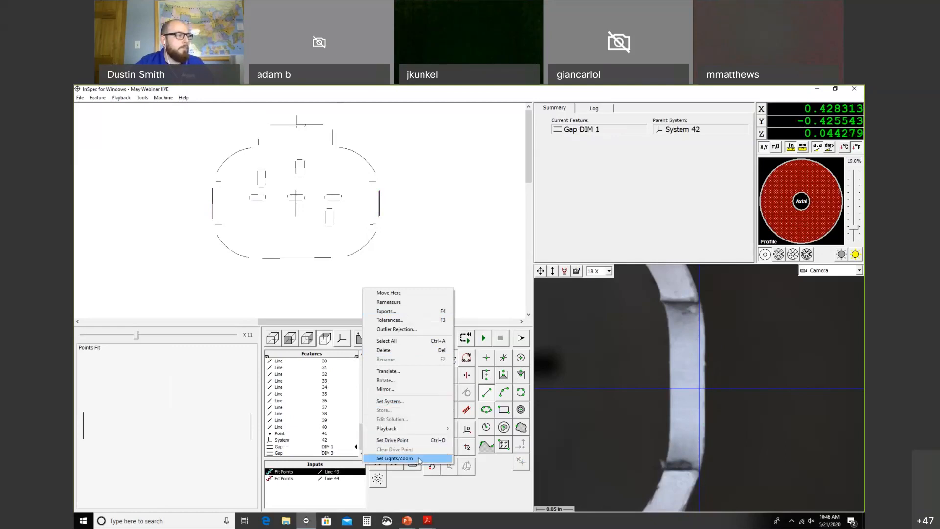
pyautogui.click(396, 458)
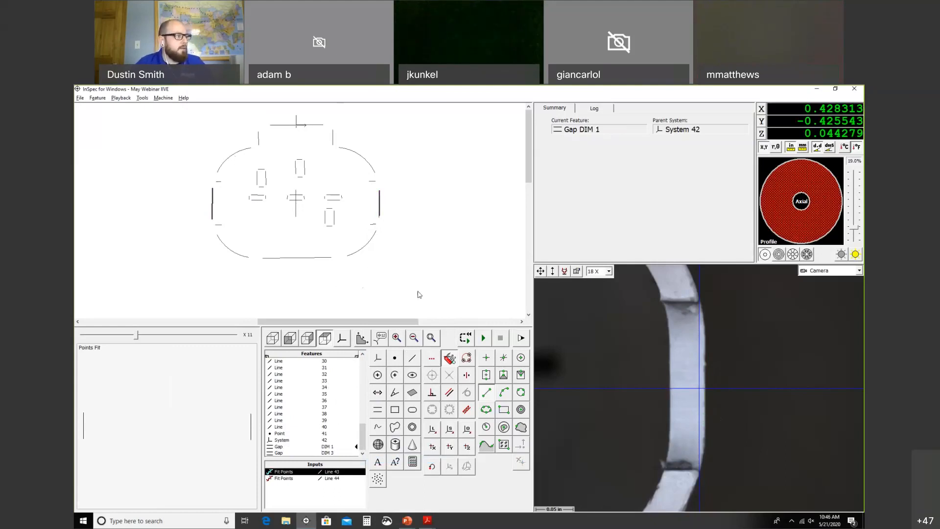
pyautogui.rightClick(396, 256)
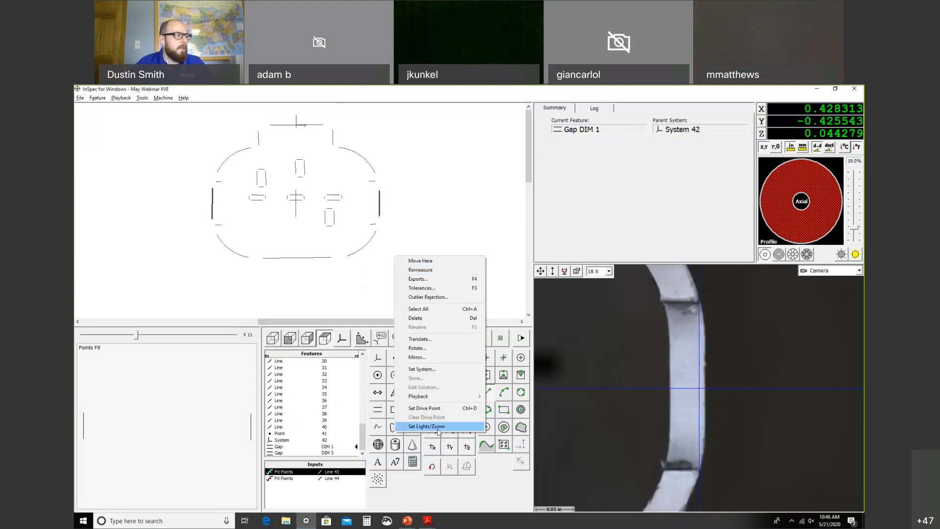
pyautogui.click(349, 296)
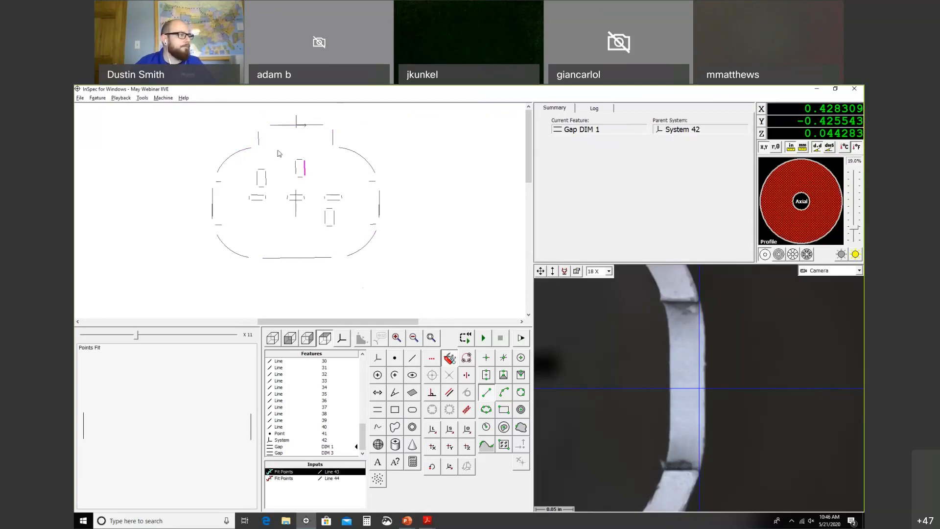
# Step: Add outer profile Lines 4, 45, 6, 9 and corner arcs Arc DIM 2A–2D to one selection
pyautogui.click(328, 141)
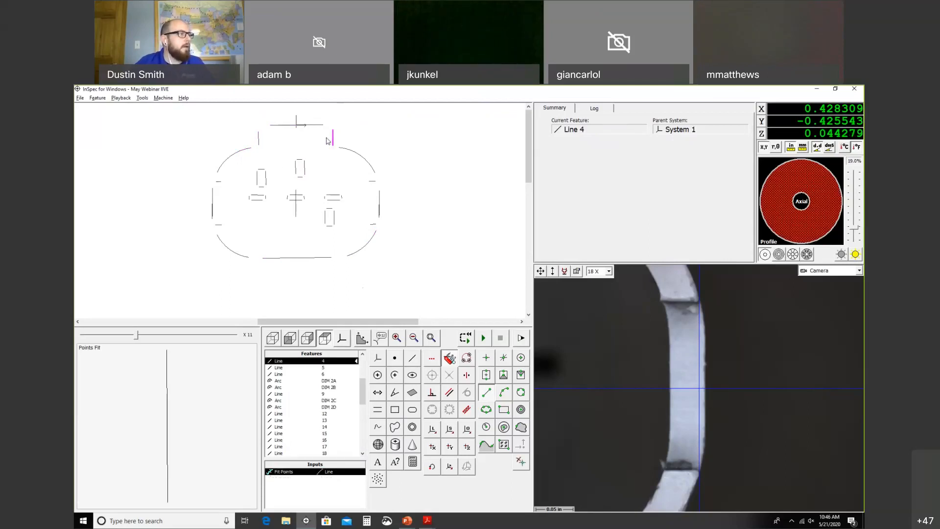
pyautogui.click(273, 128)
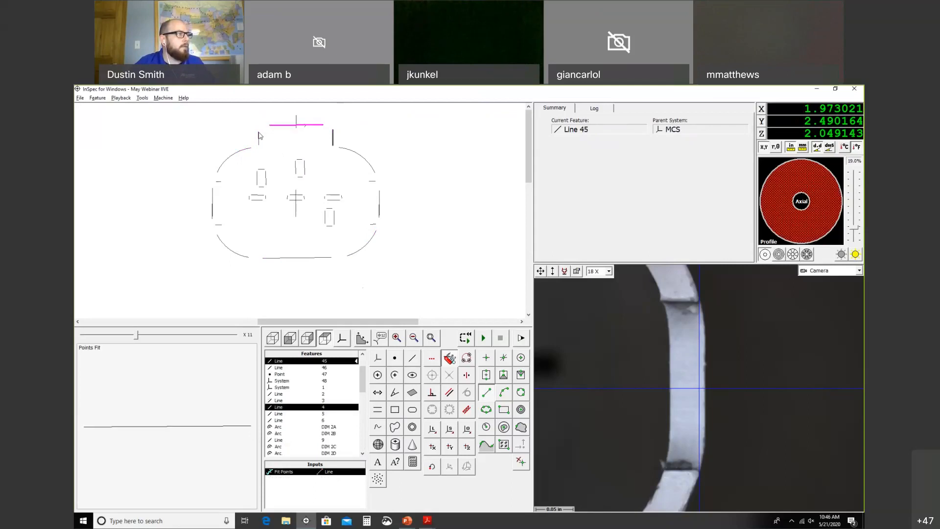
pyautogui.click(258, 138)
pyautogui.click(241, 154)
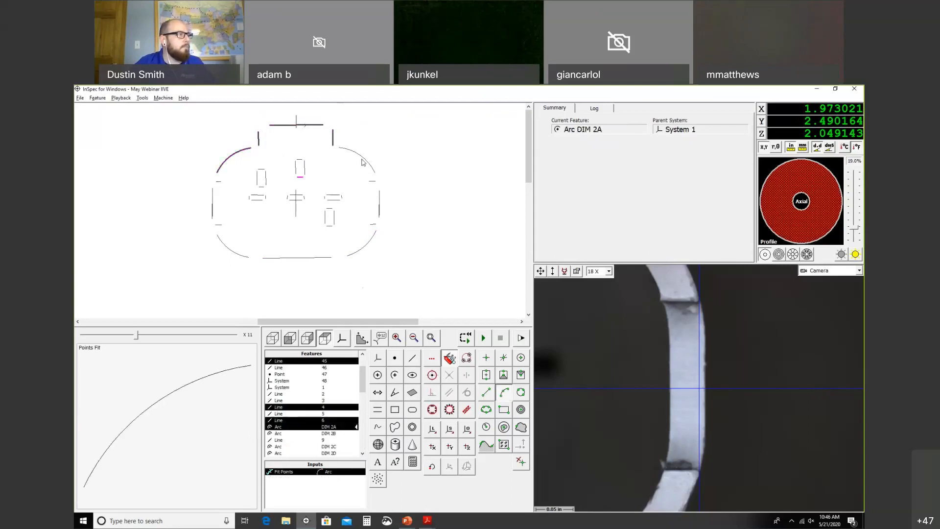
pyautogui.click(346, 255)
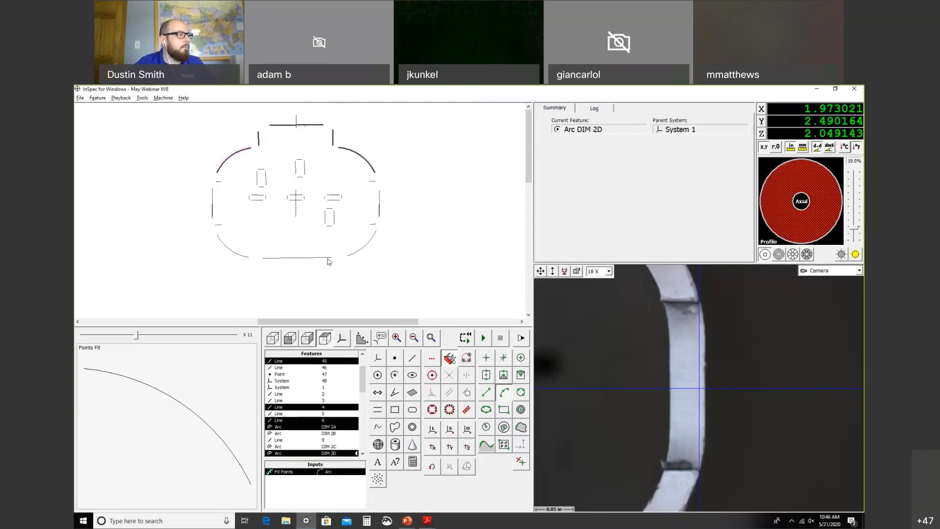
pyautogui.click(354, 256)
pyautogui.click(274, 258)
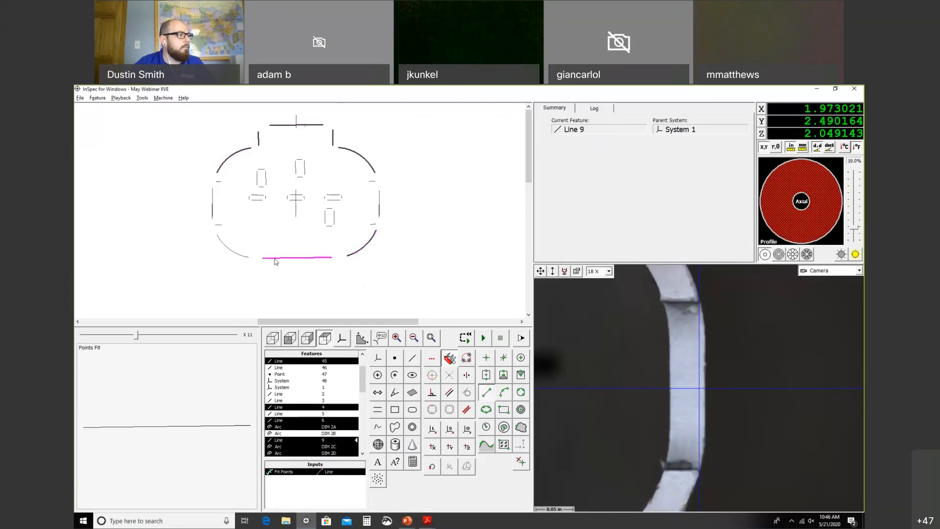
pyautogui.click(242, 255)
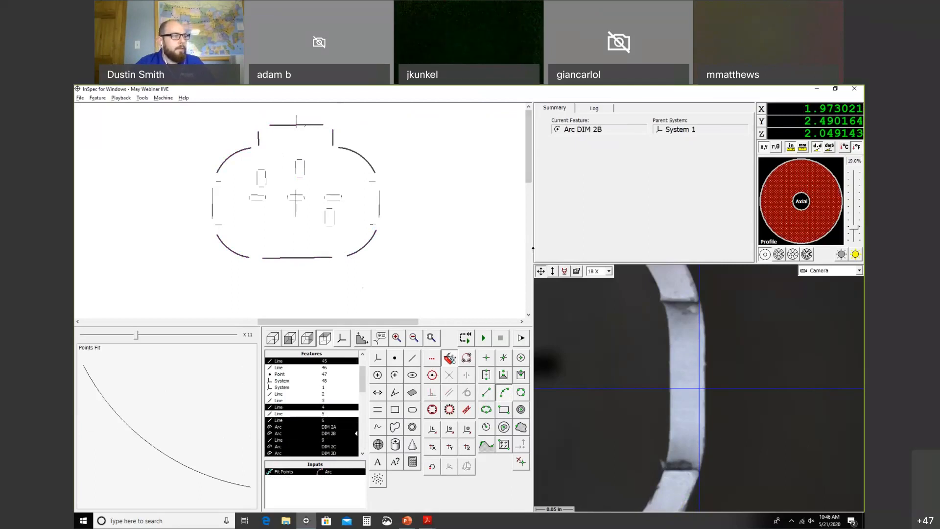
# Step: Move the stage to the clicked spot on the part and auto-adjust the lighting
pyautogui.rightClick(665, 371)
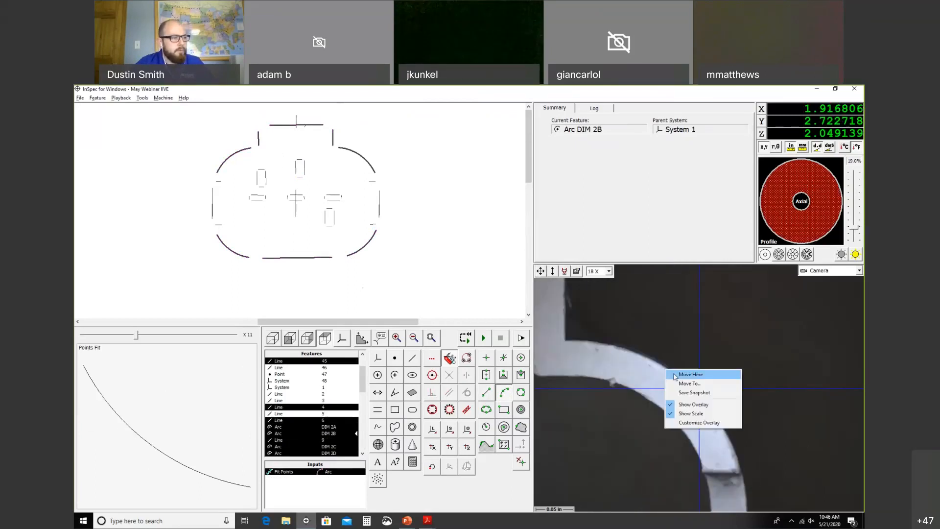
pyautogui.click(691, 374)
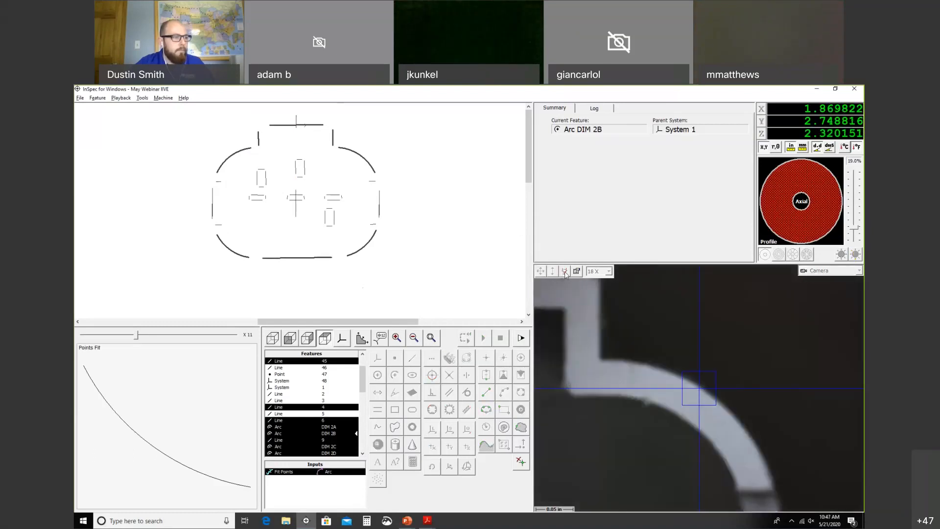
pyautogui.click(857, 255)
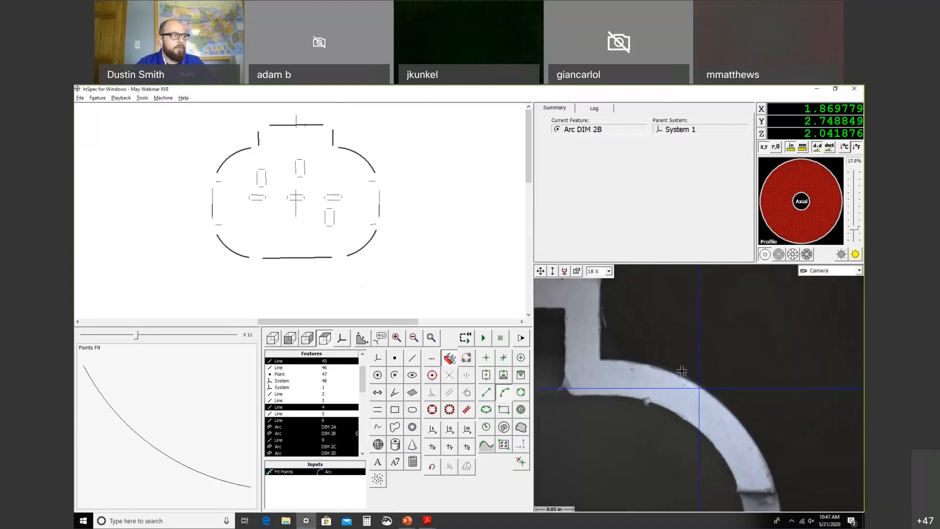
pyautogui.rightClick(401, 252)
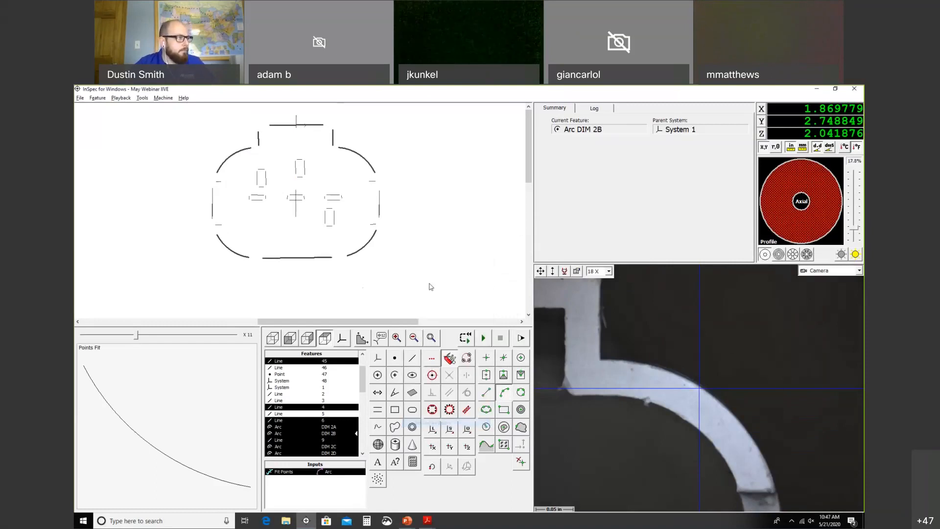
pyautogui.rightClick(261, 178)
pyautogui.click(454, 205)
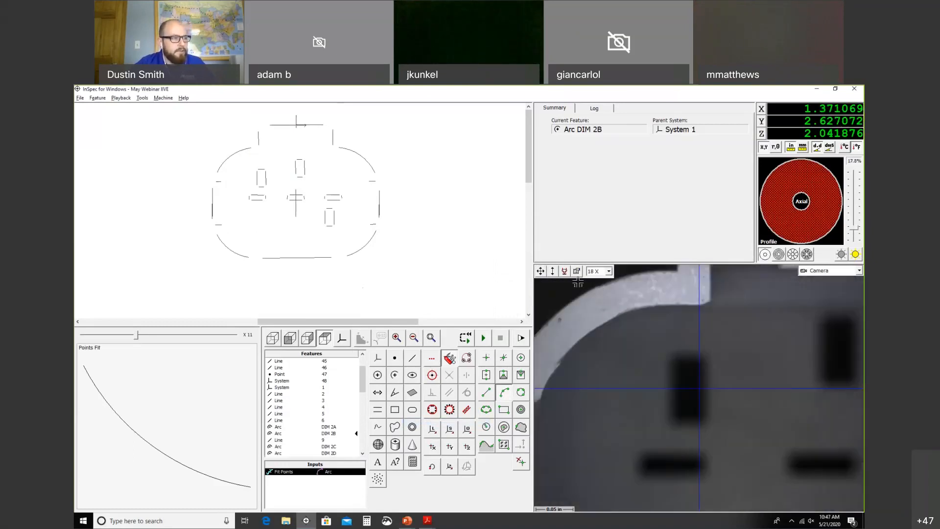
# Step: Lower focus onto the slots, recentre, auto-light to 21.0%, and select the left and middle slot lines
pyautogui.moveTo(556, 291)
pyautogui.mouseDown()
pyautogui.moveTo(556, 301)
pyautogui.moveTo(554, 272)
pyautogui.moveTo(556, 284)
pyautogui.mouseUp()
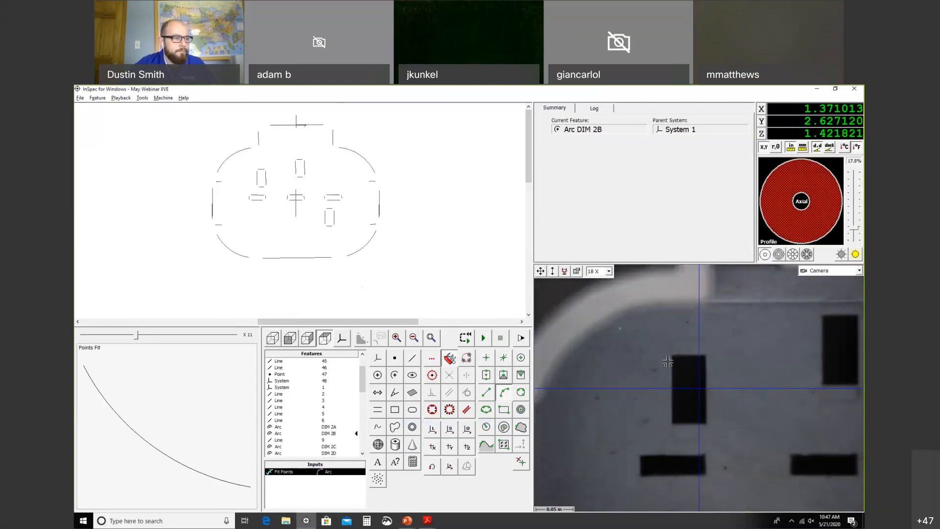
pyautogui.rightClick(700, 382)
pyautogui.click(725, 388)
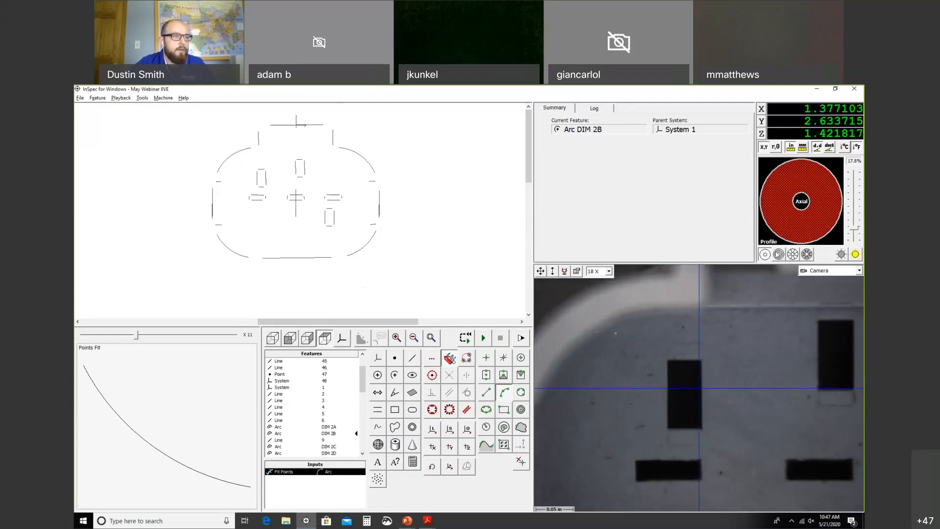
pyautogui.click(855, 255)
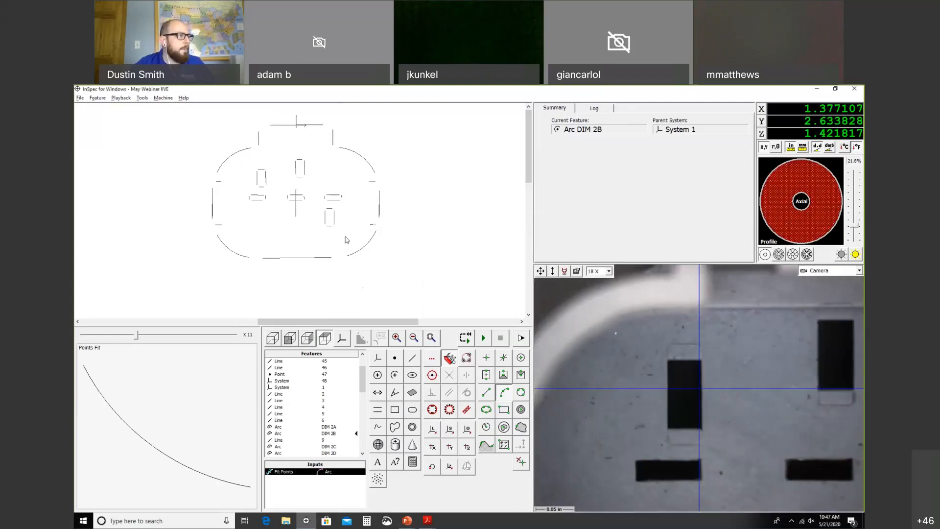
pyautogui.click(318, 194)
pyautogui.moveTo(312, 149); pyautogui.dragTo(244, 208)
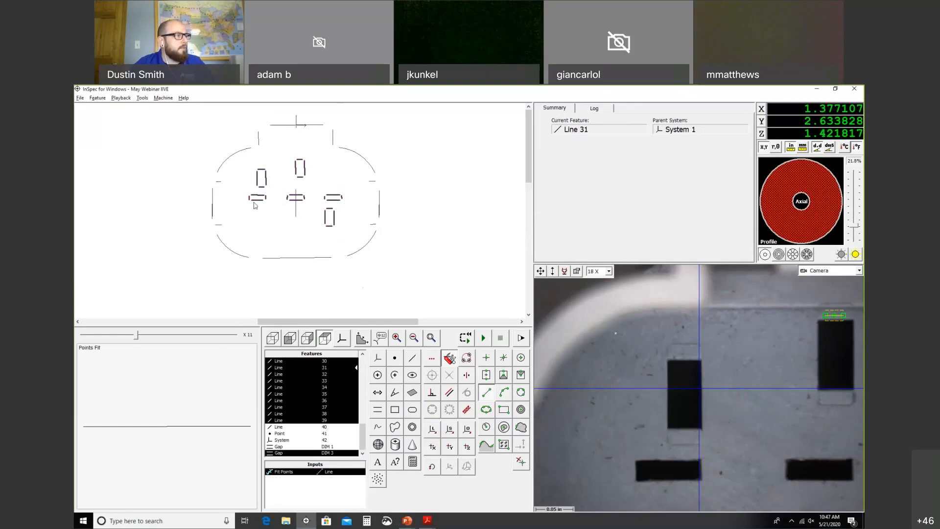
# Step: Store lights and zoom for the slot lines and jog the stage to the slot corner edge
pyautogui.rightClick(378, 265)
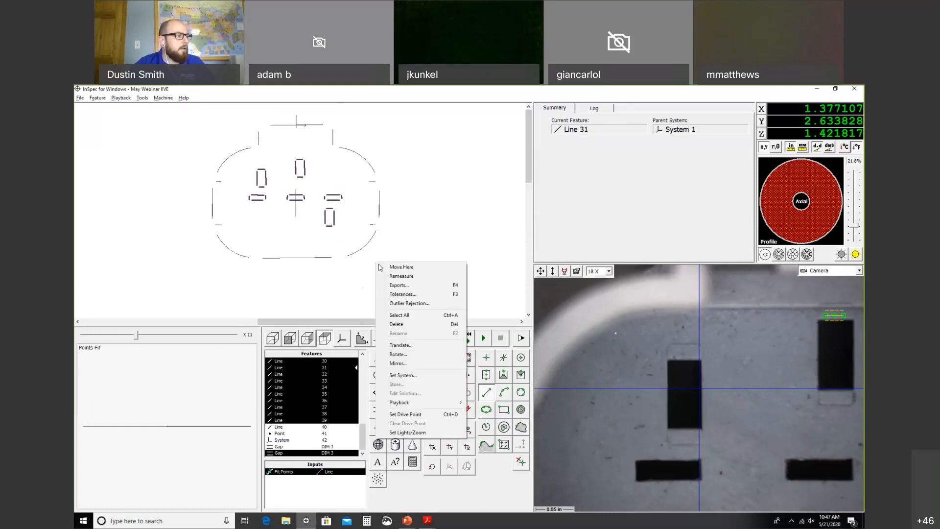
pyautogui.click(431, 433)
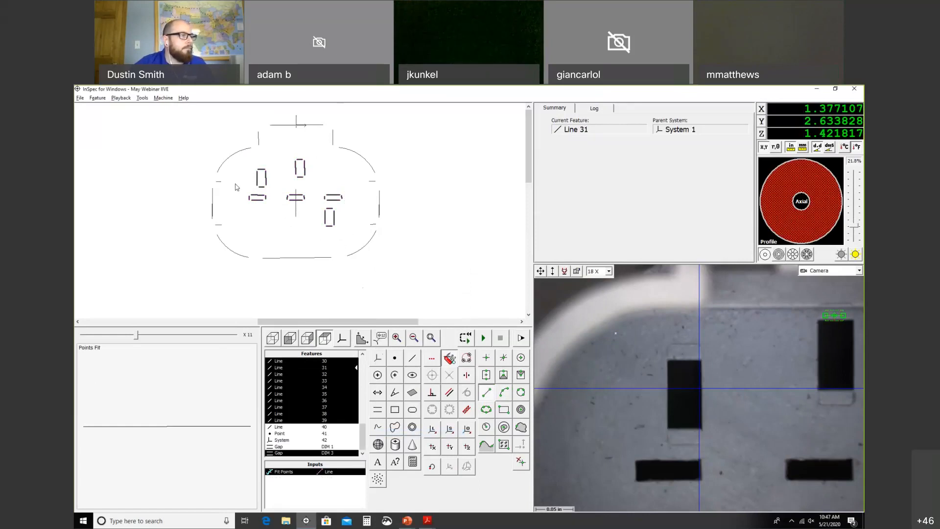
pyautogui.moveTo(541, 274)
pyautogui.mouseDown()
pyautogui.moveTo(504, 292)
pyautogui.moveTo(553, 250)
pyautogui.moveTo(556, 284)
pyautogui.mouseUp()
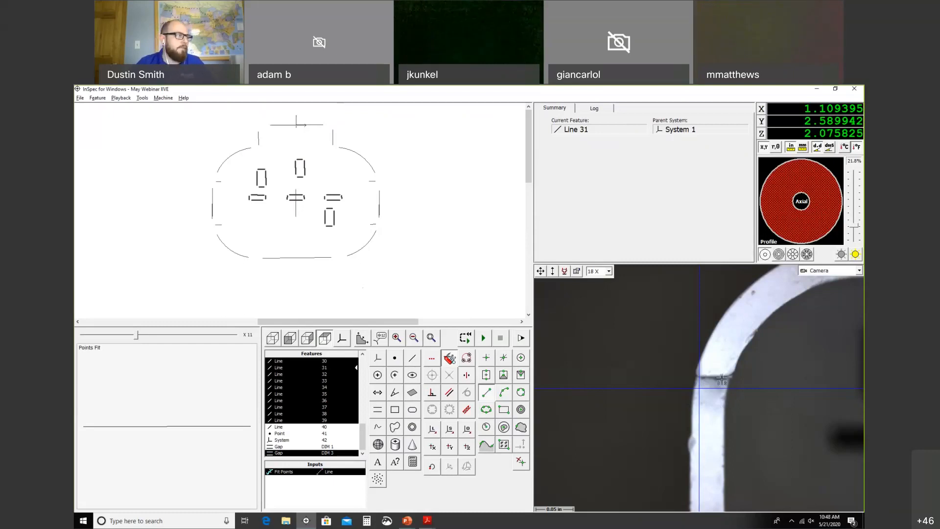
# Step: Select Lines 12–15, auto-light to 18.3%, and reset their lights and zoom
pyautogui.moveTo(223, 175)
pyautogui.mouseDown()
pyautogui.moveTo(204, 186)
pyautogui.moveTo(226, 179)
pyautogui.mouseUp()
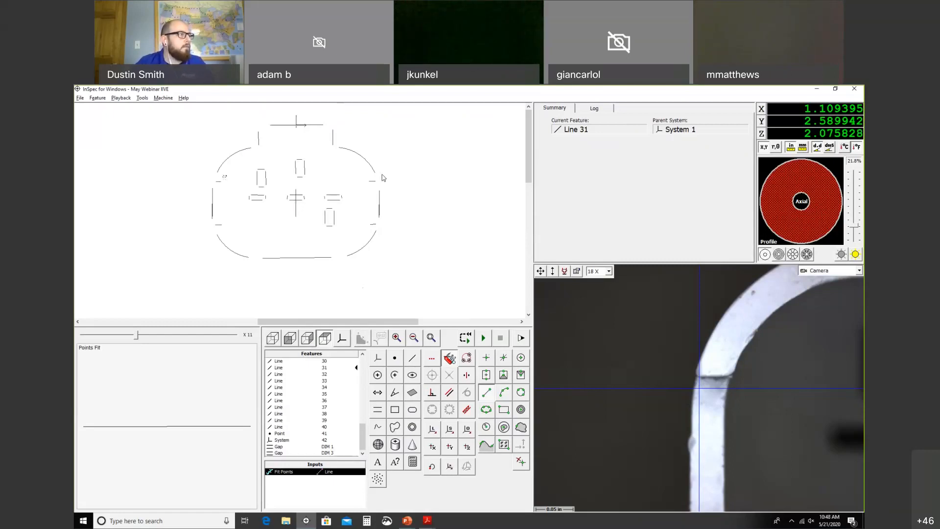
pyautogui.click(366, 186)
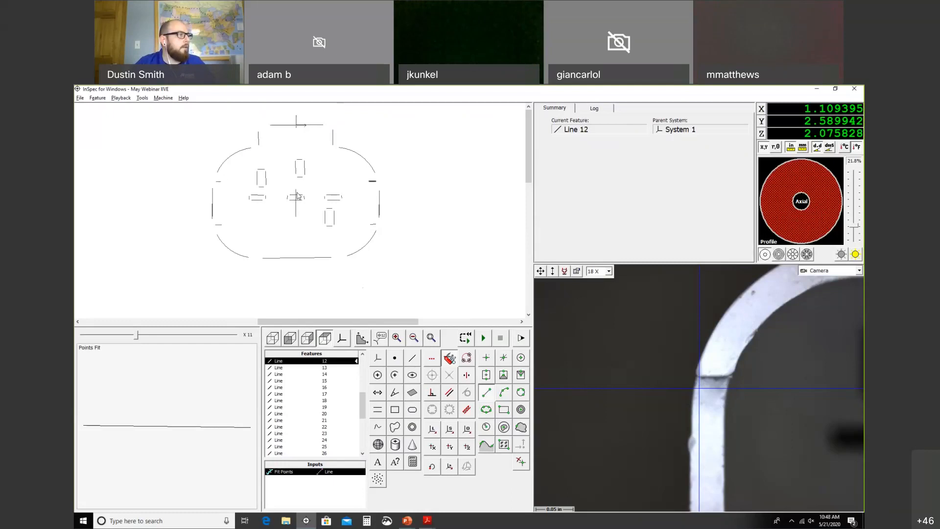
pyautogui.click(222, 180)
pyautogui.click(212, 229)
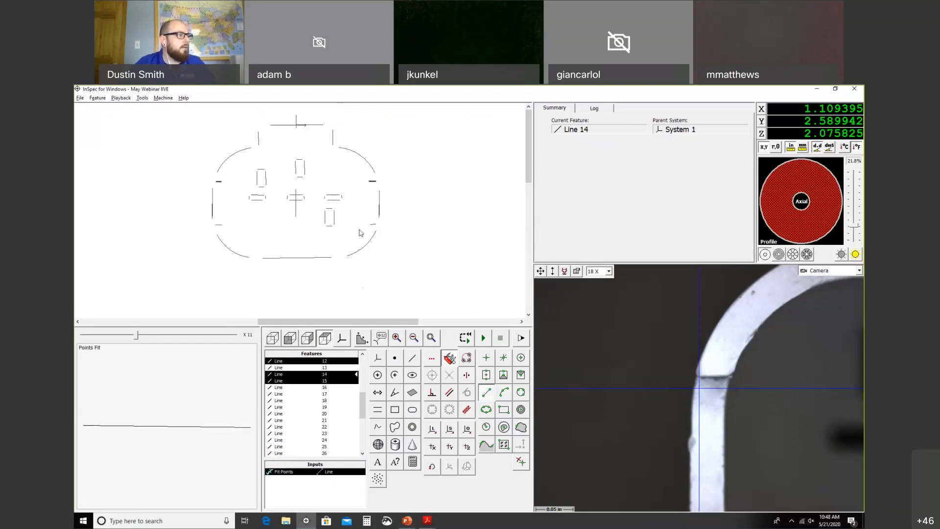
pyautogui.click(373, 227)
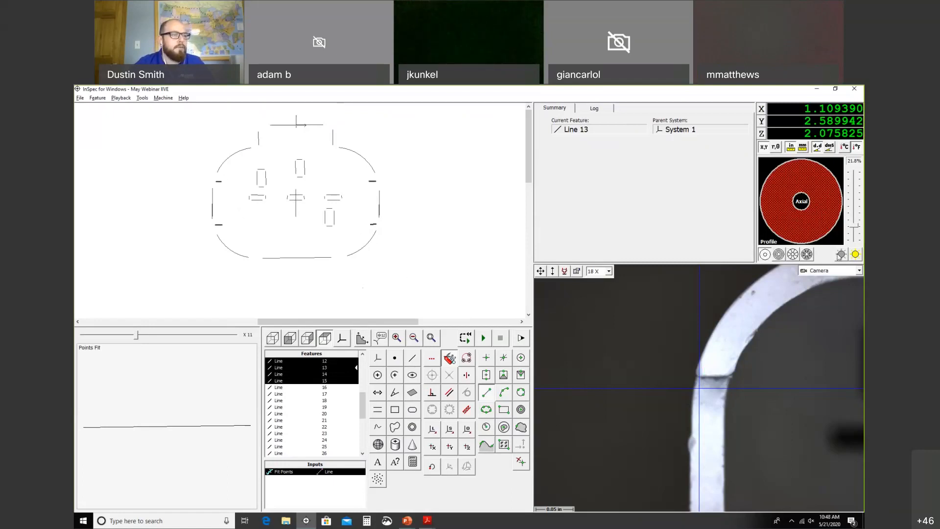
pyautogui.click(577, 271)
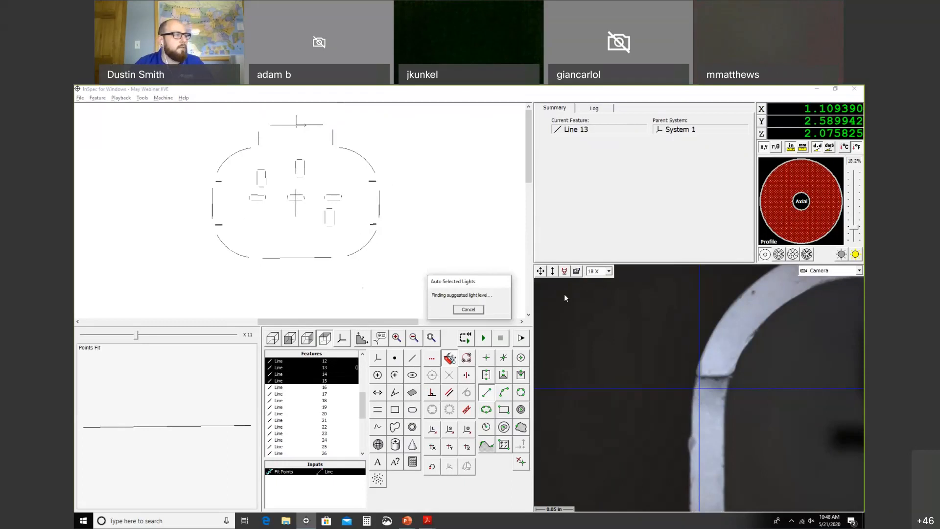
pyautogui.rightClick(429, 275)
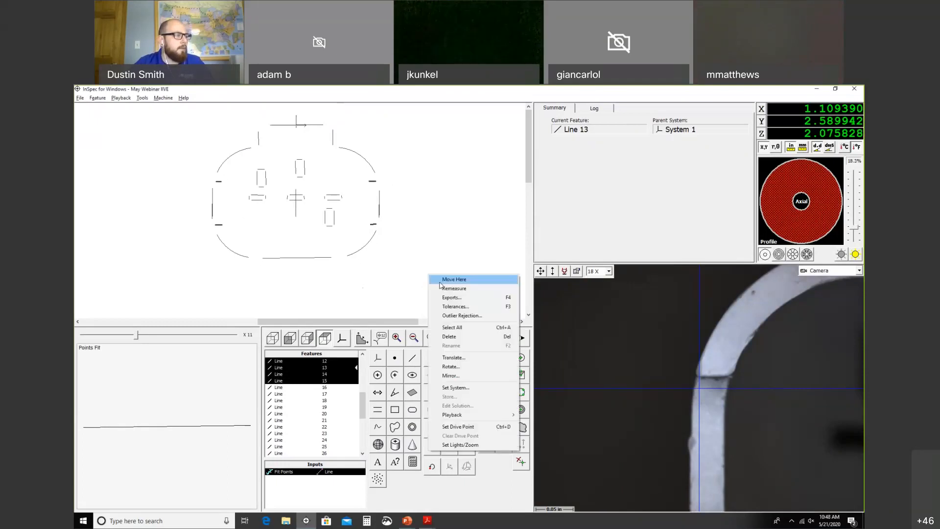
pyautogui.click(481, 445)
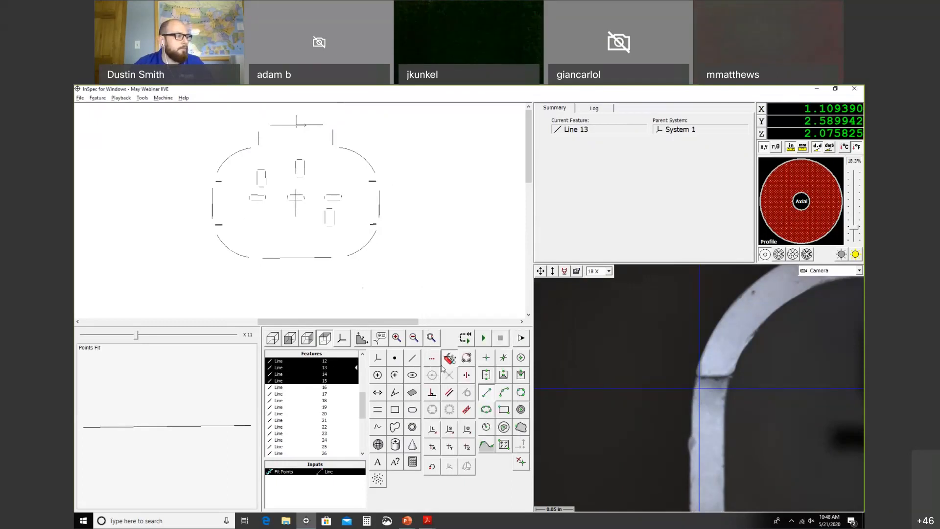
pyautogui.click(413, 283)
pyautogui.moveTo(363, 406); pyautogui.dragTo(363, 365)
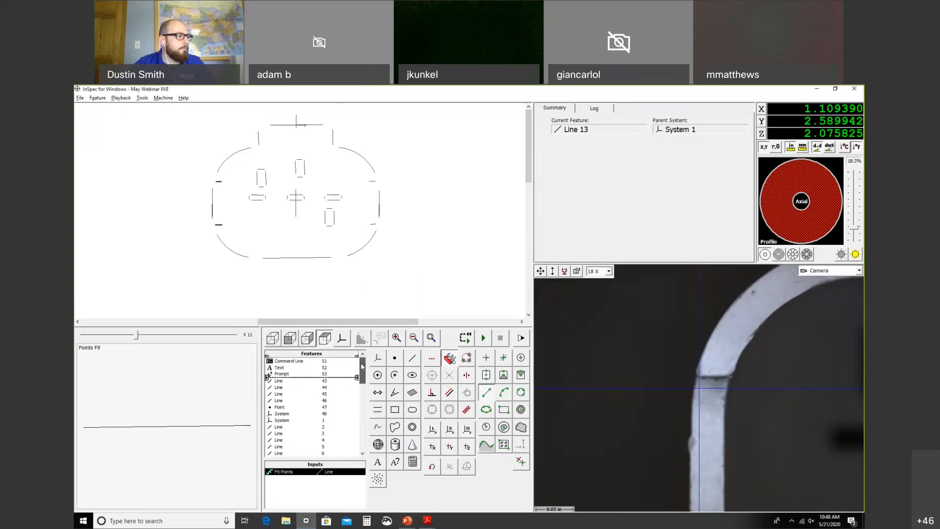
# Step: Save the program and run it, closing the fixture.jpg photo when it appears
pyautogui.click(80, 98)
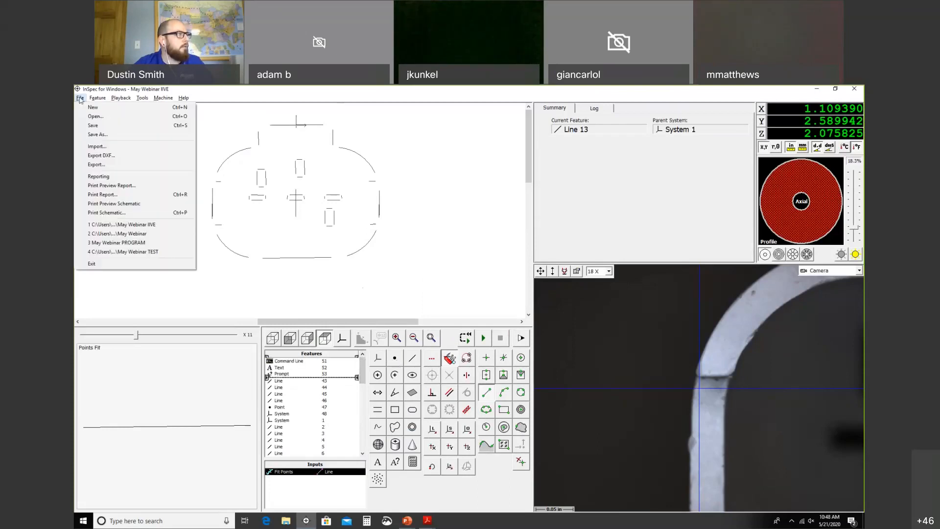
pyautogui.click(94, 126)
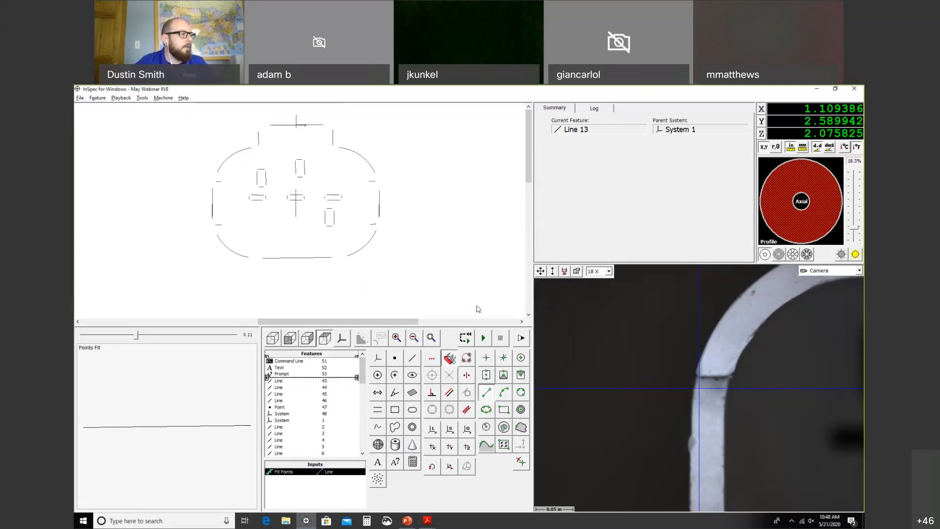
pyautogui.click(466, 339)
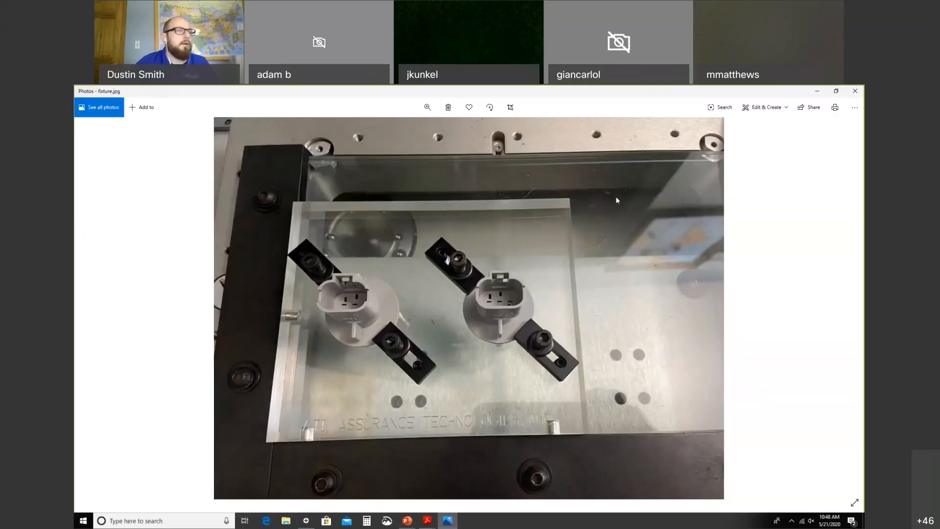
pyautogui.click(857, 91)
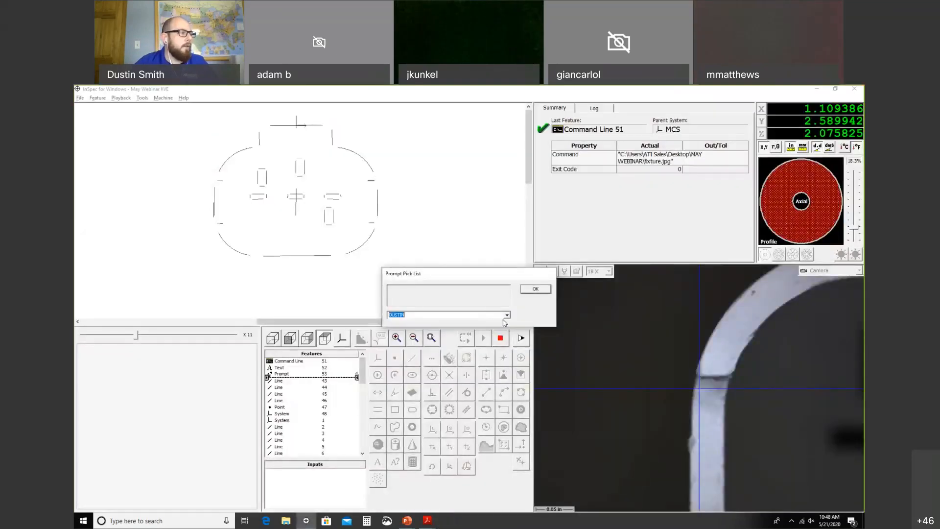
# Step: Keep the current operator name in the Prompt Pick List and confirm it
pyautogui.click(506, 315)
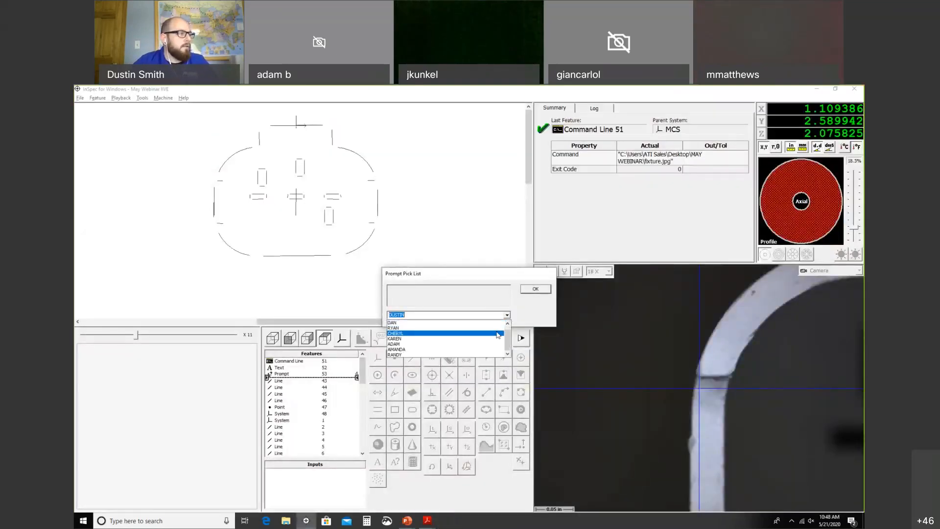
pyautogui.scroll(1, 512, 311)
pyautogui.click(530, 291)
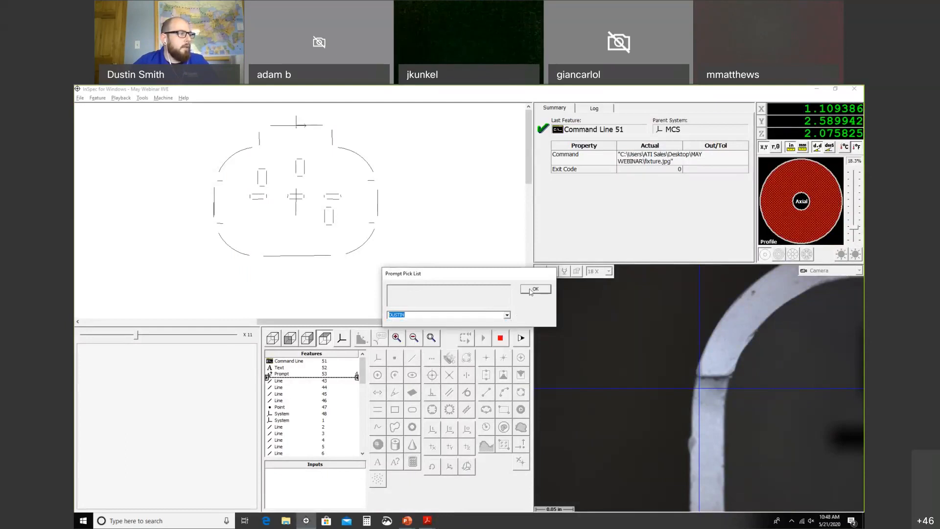
pyautogui.click(534, 289)
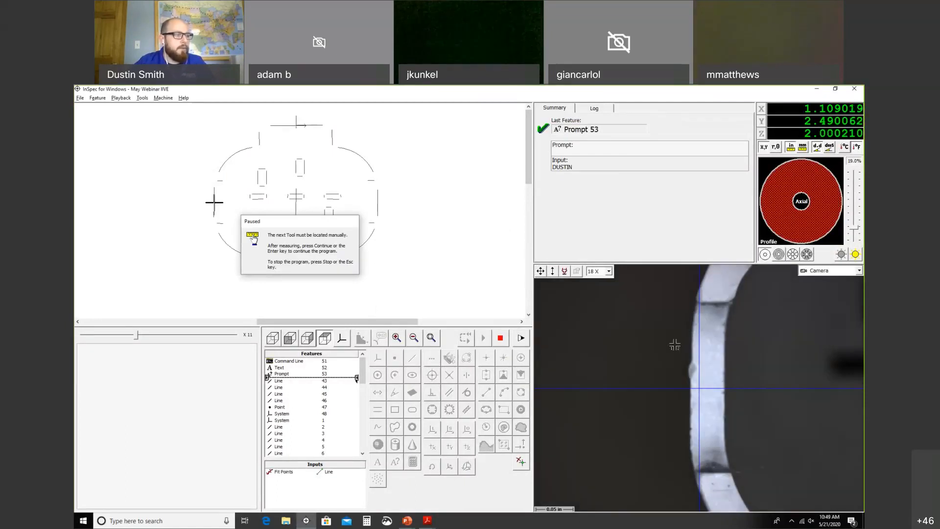
# Step: Measure Lines 43 and 44 with edge points and Line 45 with a line tool, then continue
pyautogui.click(692, 334)
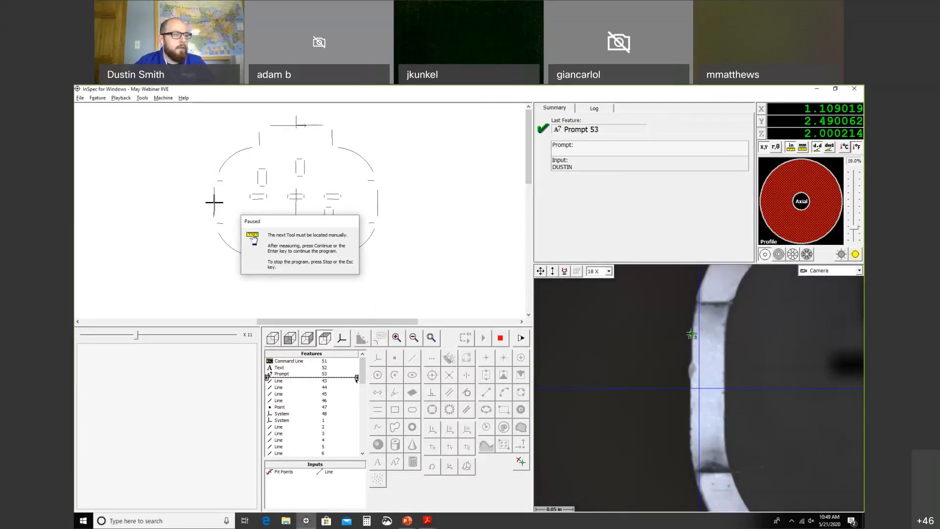
pyautogui.click(689, 442)
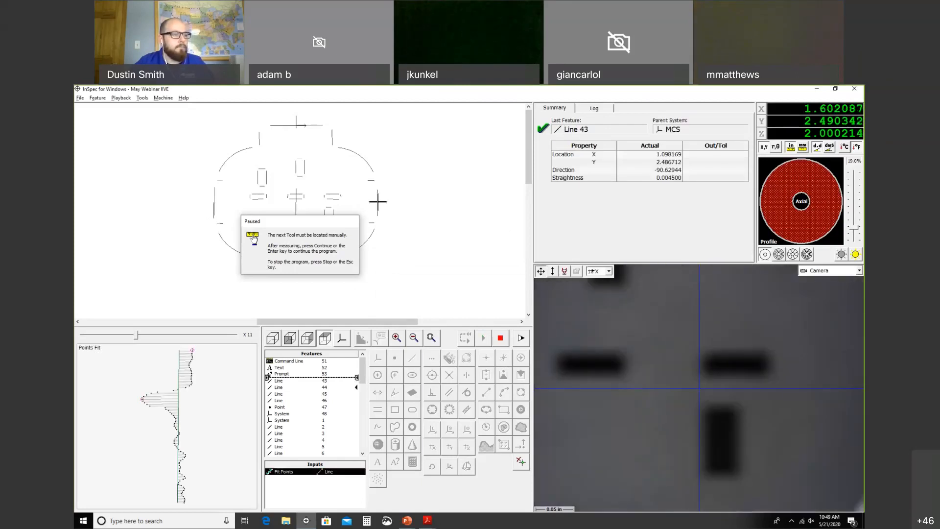
pyautogui.click(692, 335)
pyautogui.click(690, 435)
pyautogui.click(484, 338)
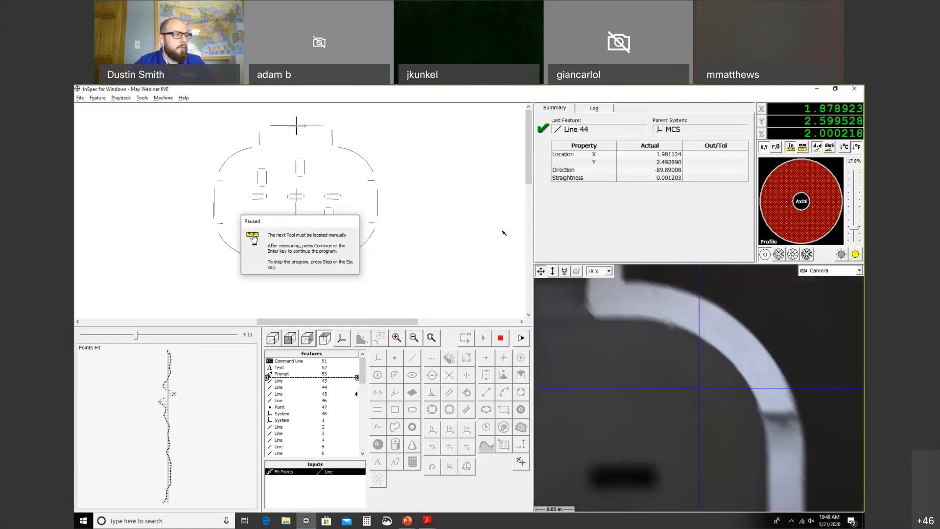
pyautogui.moveTo(631, 373); pyautogui.dragTo(804, 372)
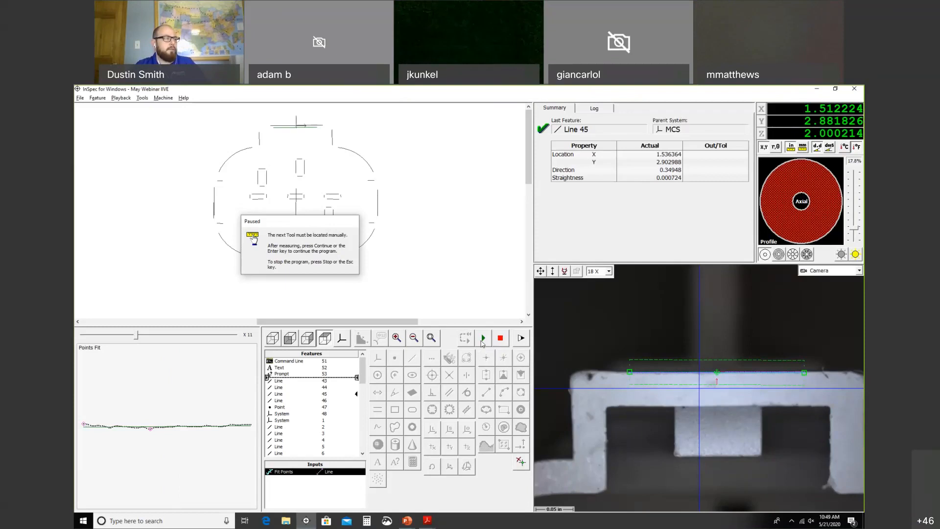
pyautogui.click(483, 339)
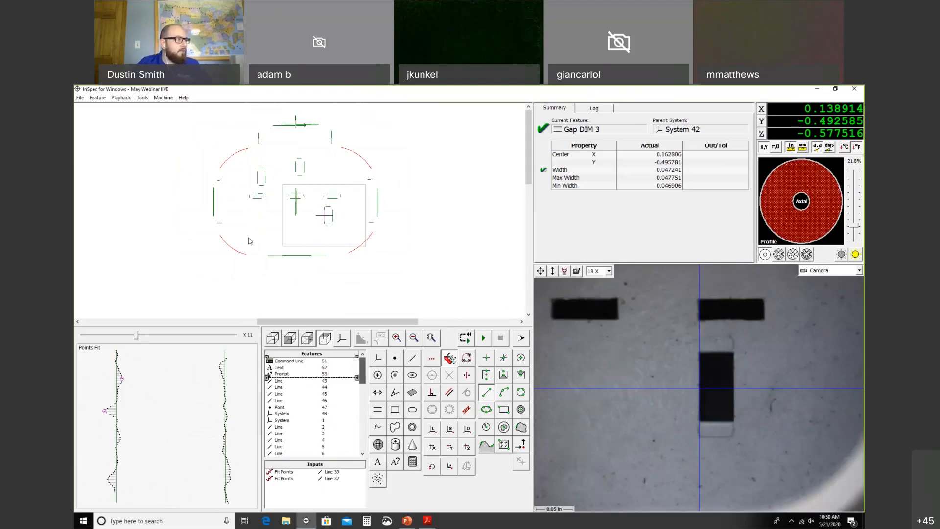
# Step: Box-select the left vertical lines, drive the stage to them, and light the camera view
pyautogui.moveTo(216, 184); pyautogui.dragTo(198, 222)
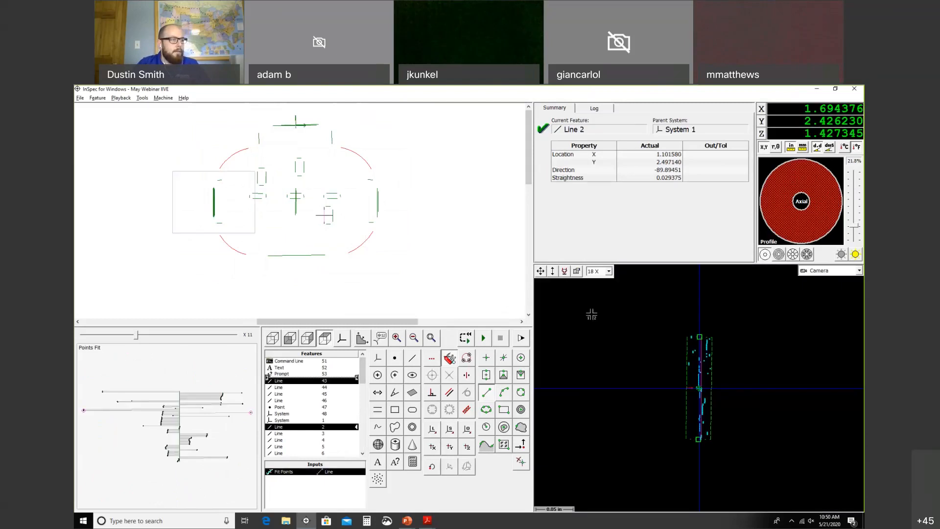
pyautogui.rightClick(328, 477)
pyautogui.click(381, 405)
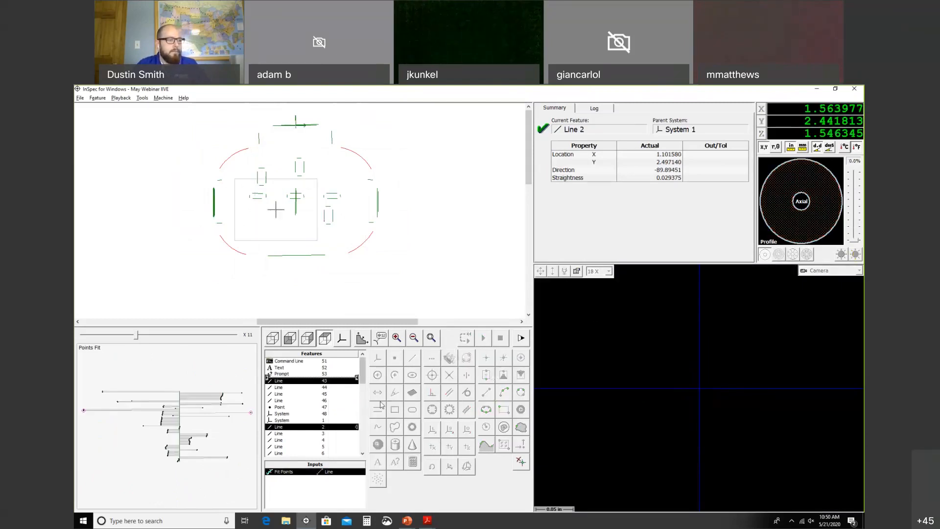
pyautogui.click(855, 254)
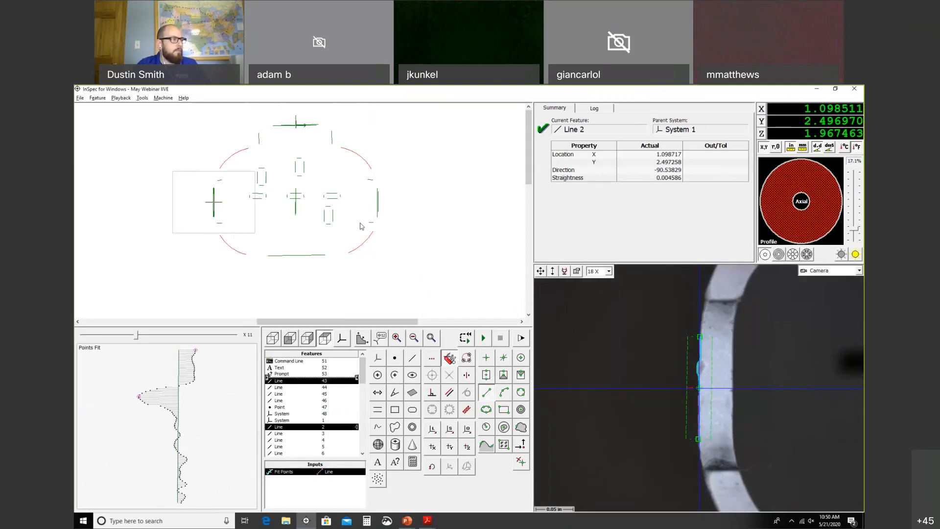
# Step: Step from Line 44 through the Features list to Line 3 and move the stage there
pyautogui.click(378, 192)
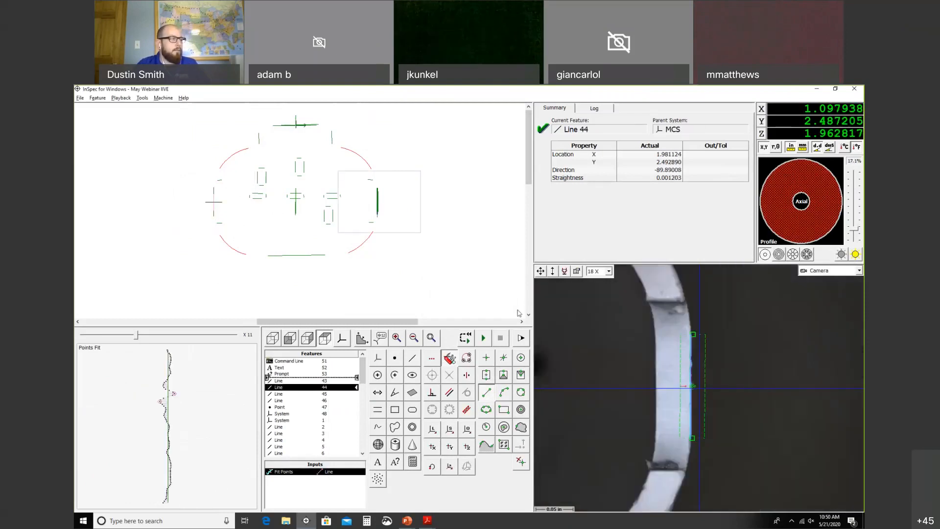
pyautogui.press('Up')
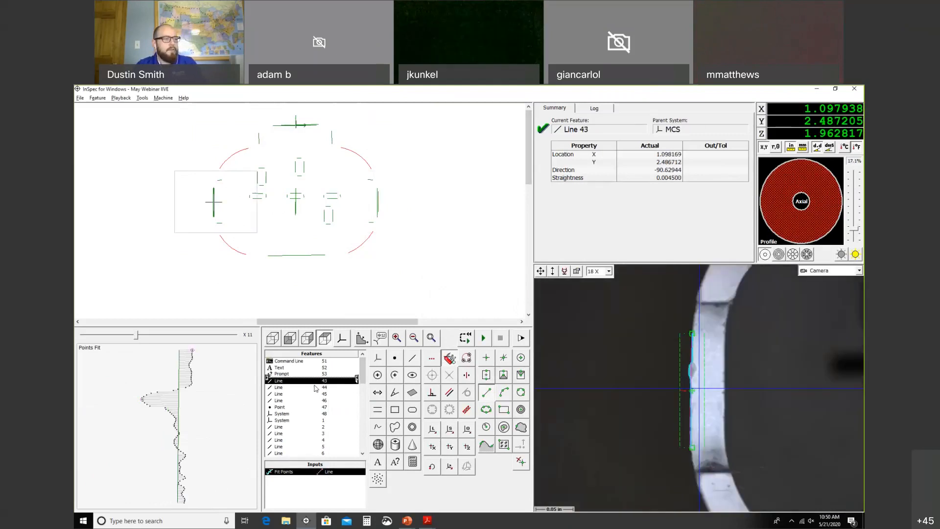
pyautogui.press('Down')
pyautogui.press('Down')
pyautogui.press('Down')
pyautogui.press('Down')
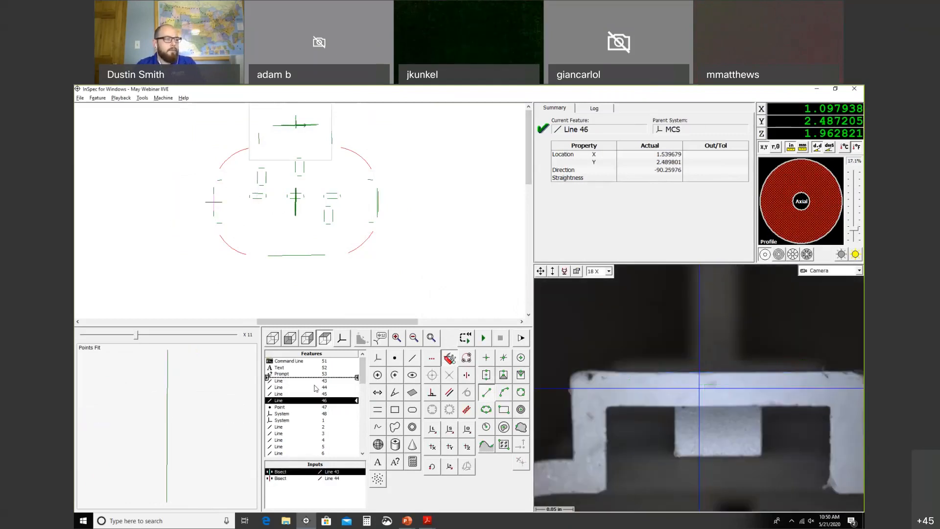
pyautogui.press('Down')
pyautogui.press('Down')
pyautogui.press('Down')
pyautogui.press('Down')
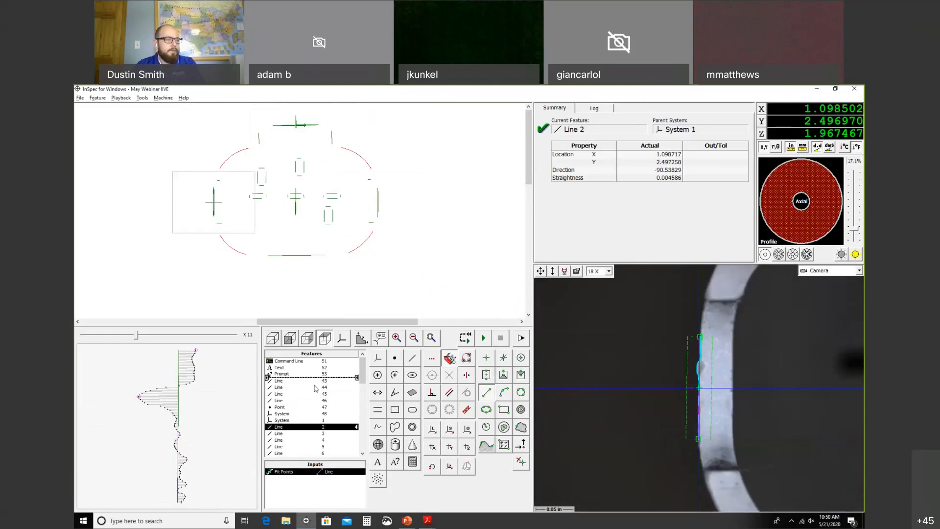
pyautogui.rightClick(294, 472)
pyautogui.press('Up')
pyautogui.press('Return')
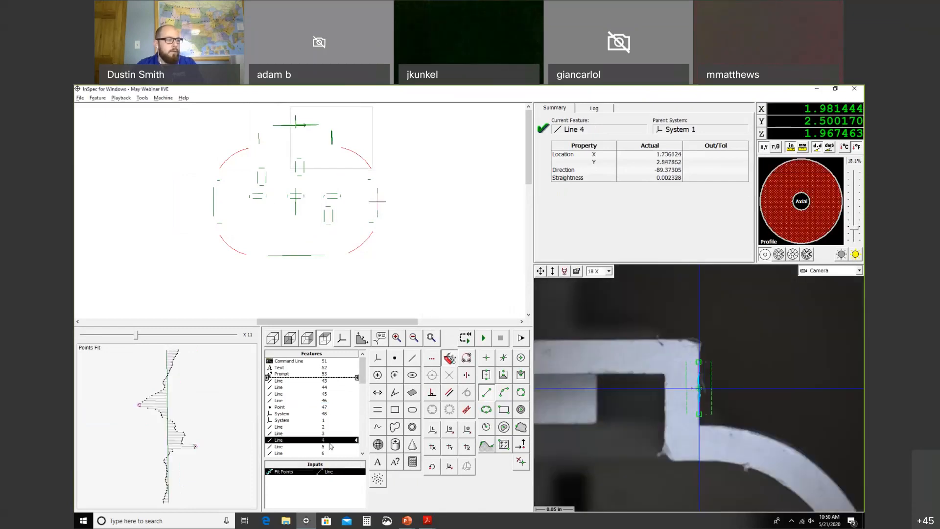
# Step: Move the stage to Line 5 and turn the ring light back on
pyautogui.rightClick(346, 403)
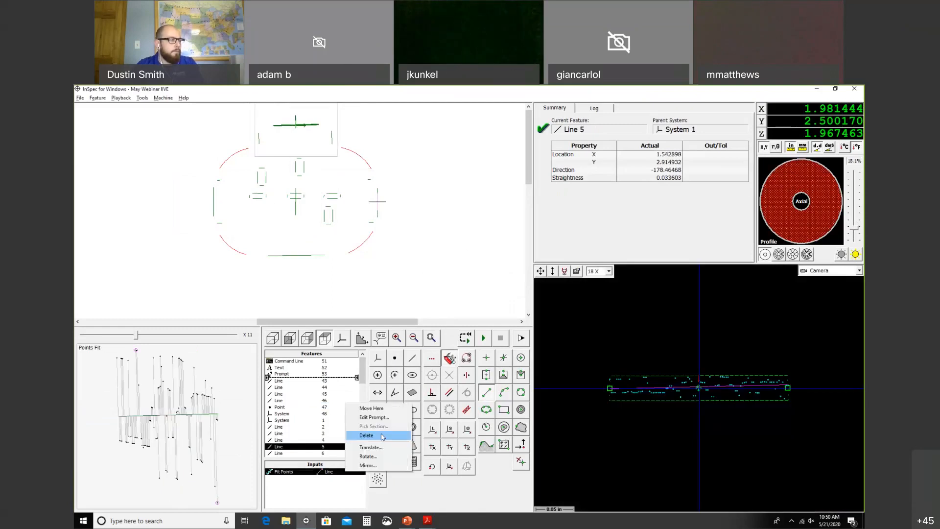
pyautogui.click(384, 412)
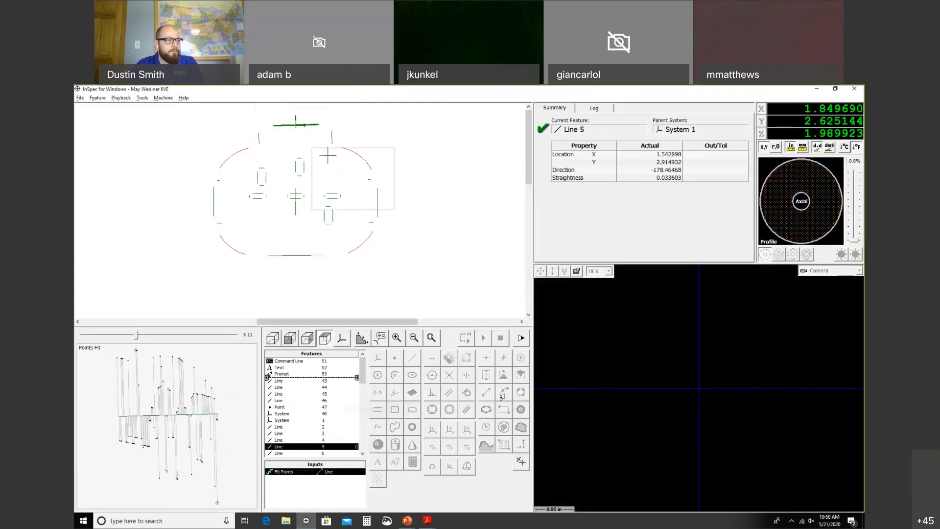
pyautogui.click(855, 254)
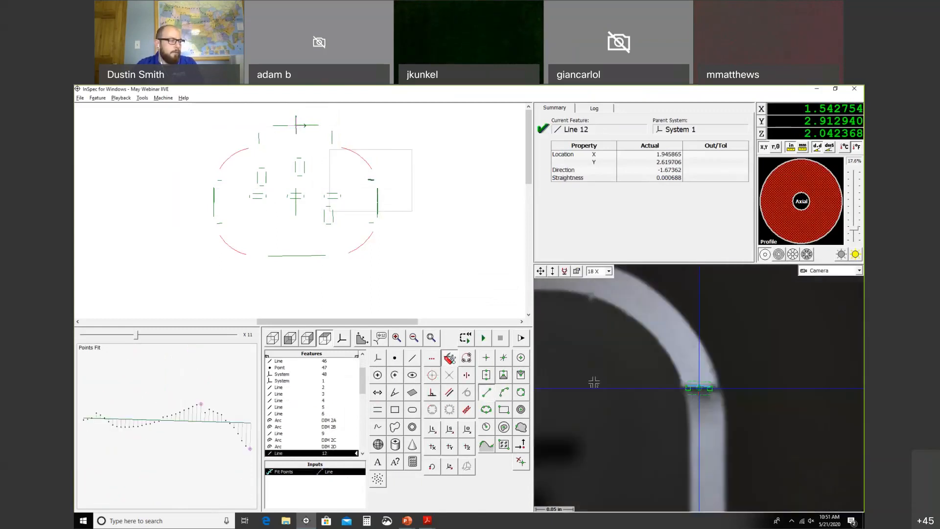
# Step: Drive the stage to Line 12 and remeasure it on the live part
pyautogui.rightClick(344, 406)
pyautogui.click(371, 412)
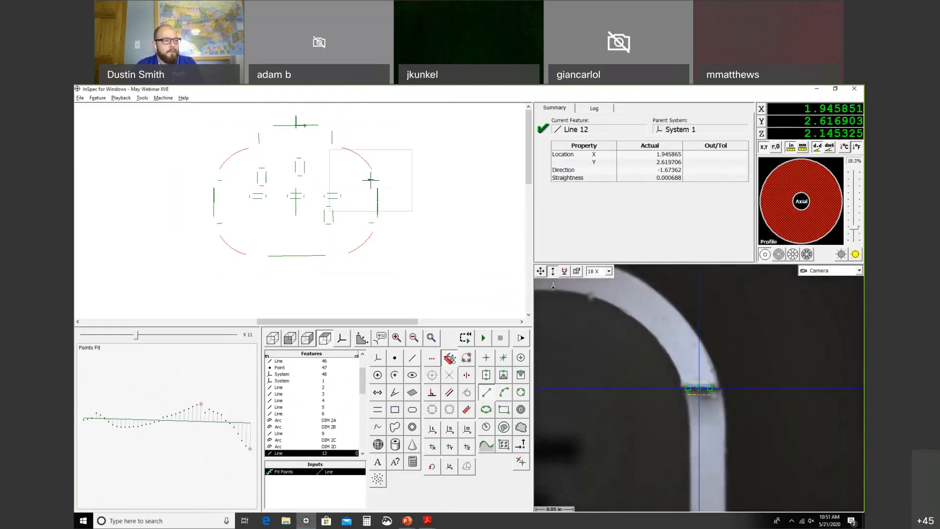
pyautogui.click(699, 384)
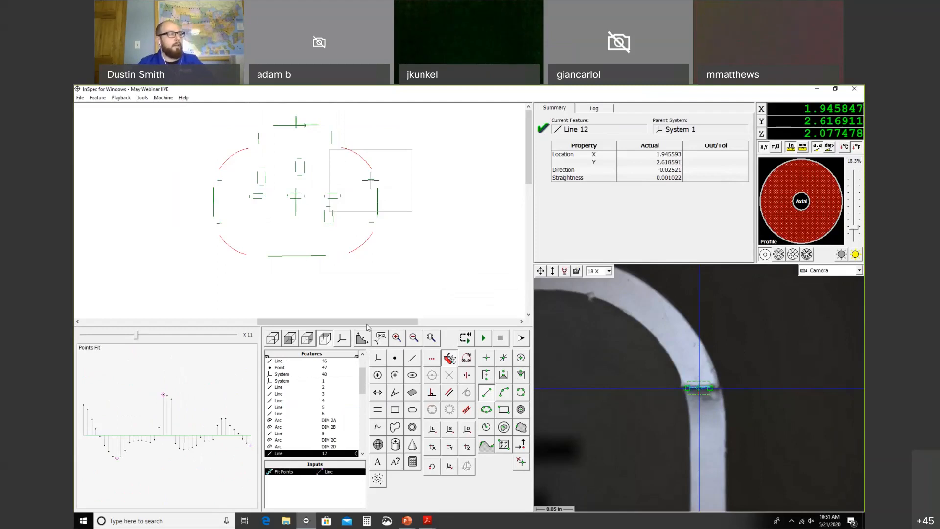
pyautogui.moveTo(362, 379); pyautogui.dragTo(363, 361)
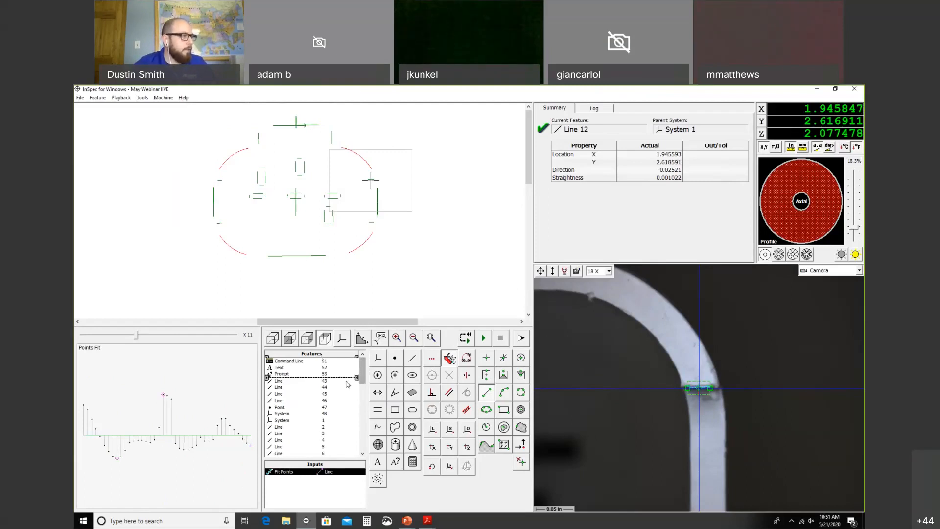
# Step: Select every feature from System 1 down to Gap DIM 3, plus all features in the drawing
pyautogui.scroll(-1, 333, 419)
pyautogui.click(331, 420)
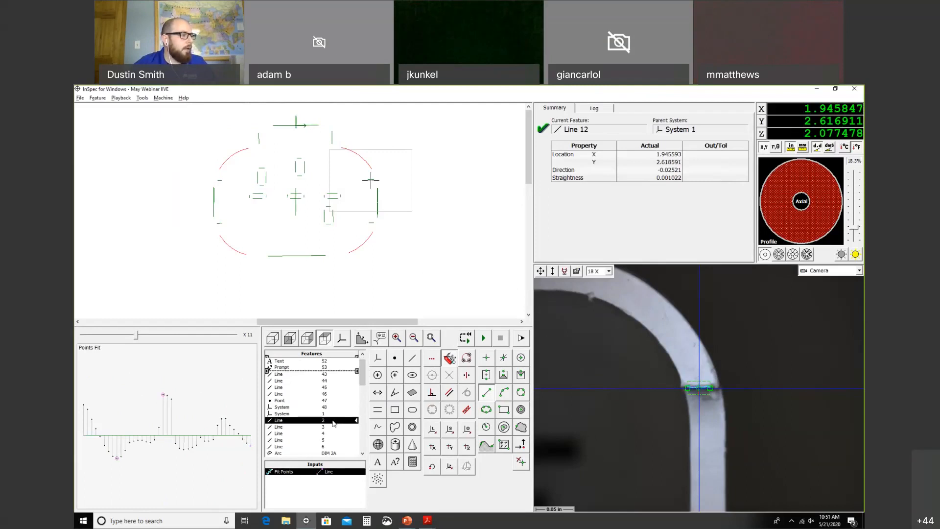
pyautogui.click(330, 415)
pyautogui.click(331, 419)
pyautogui.click(331, 415)
pyautogui.moveTo(331, 418); pyautogui.dragTo(323, 507)
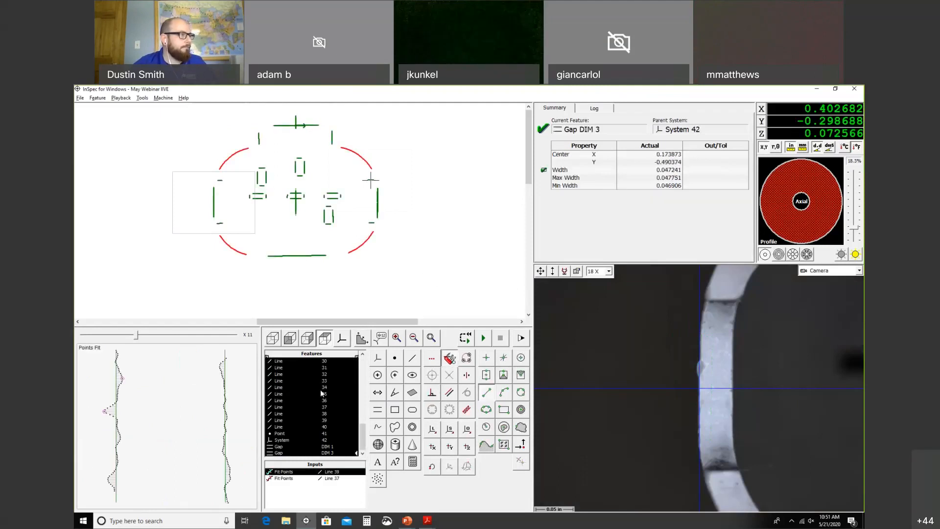
pyautogui.click(189, 283)
pyautogui.moveTo(189, 283); pyautogui.dragTo(433, 101)
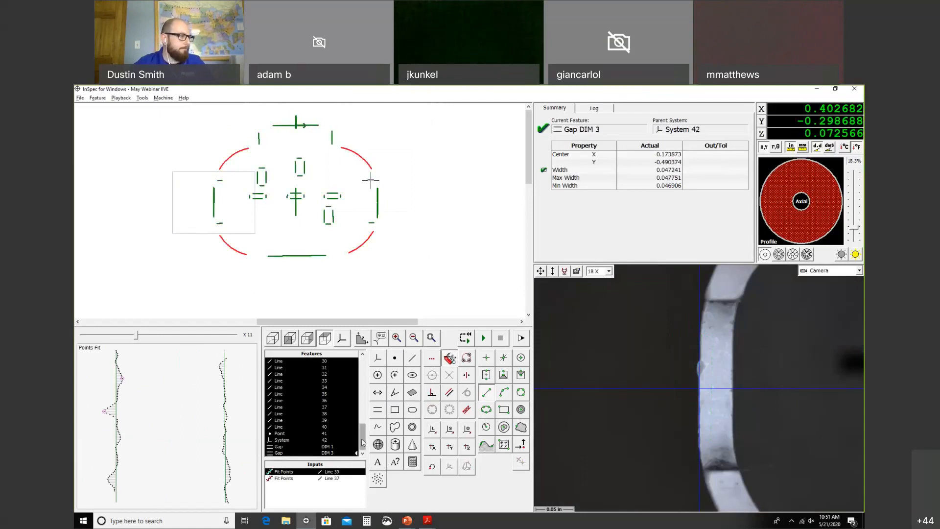
pyautogui.scroll(-5, 363, 442)
# Step: Translate copies of the selected features by X 2.75, Y 0.017 relative to System 48, with copy numbers appended
pyautogui.rightClick(326, 403)
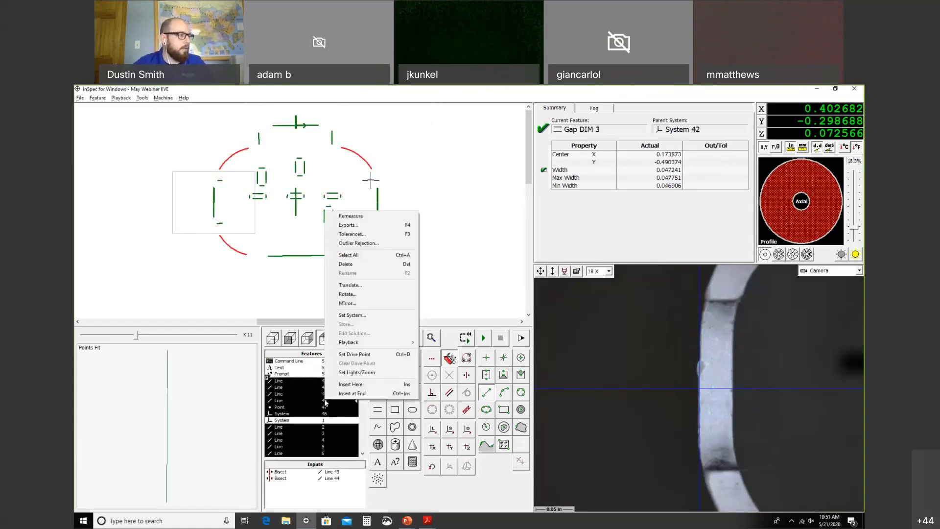
pyautogui.click(369, 288)
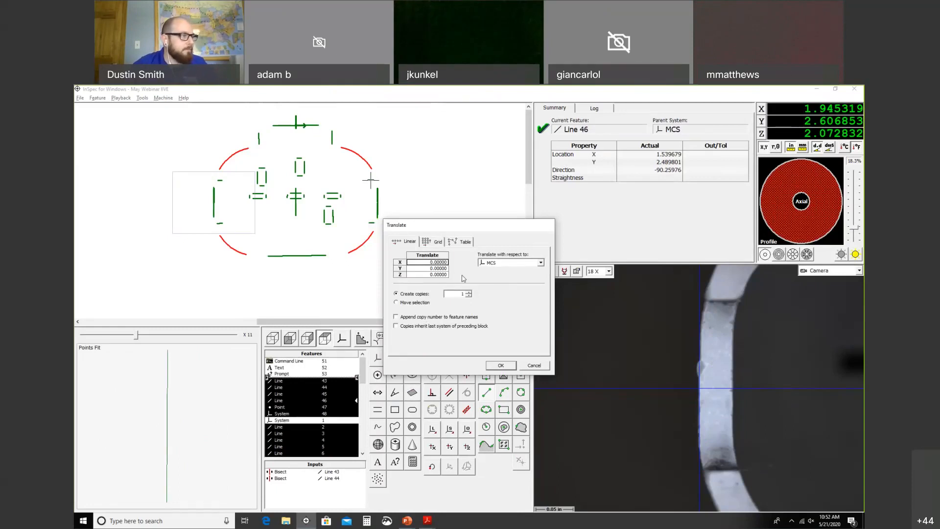
pyautogui.click(428, 261)
pyautogui.moveTo(429, 262); pyautogui.dragTo(461, 260)
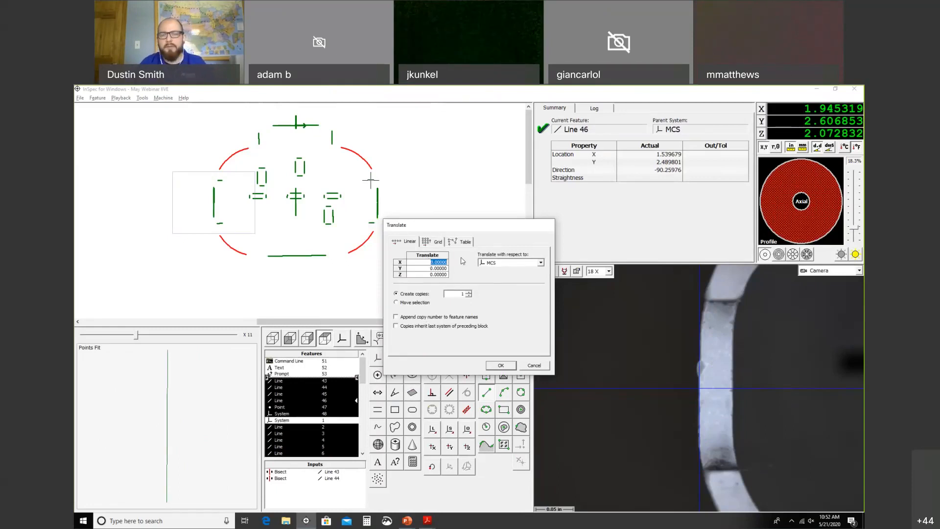
pyautogui.write('2.75')
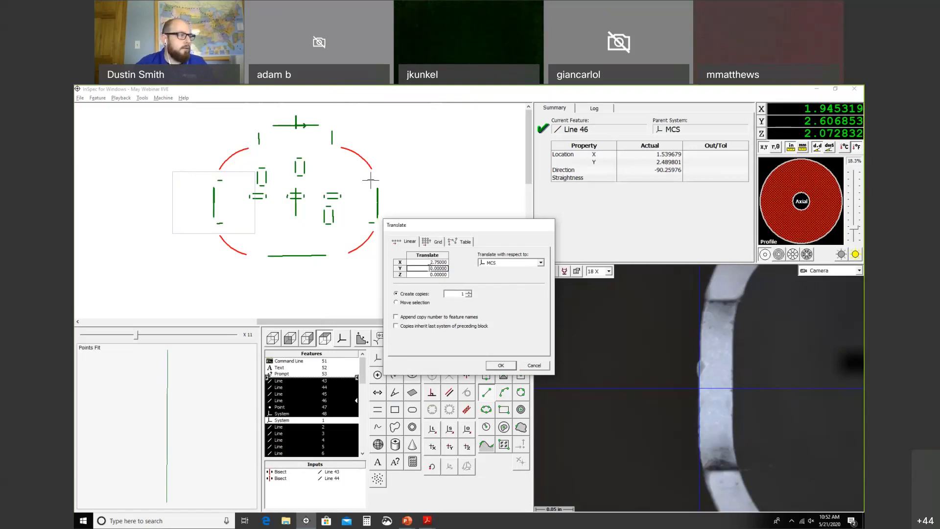
pyautogui.press('Tab')
pyautogui.press('BackSpace')
pyautogui.write('.017')
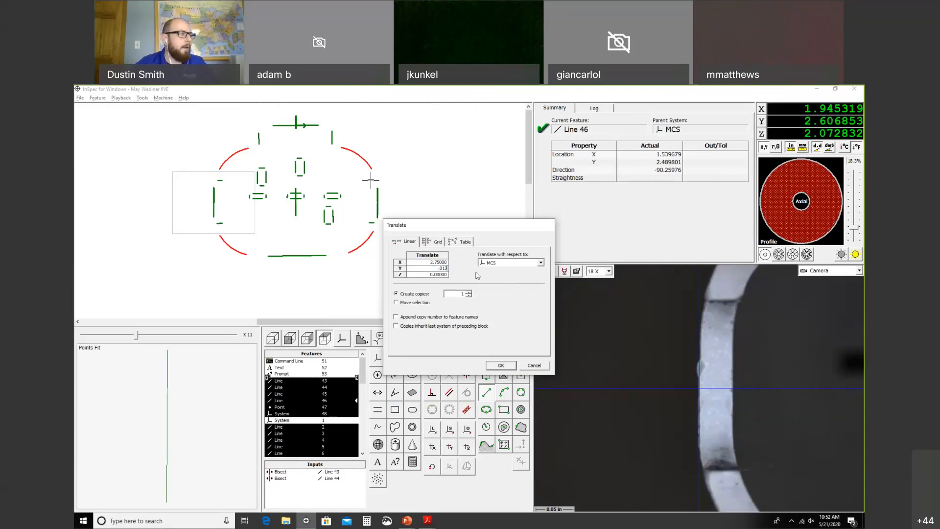
pyautogui.click(508, 267)
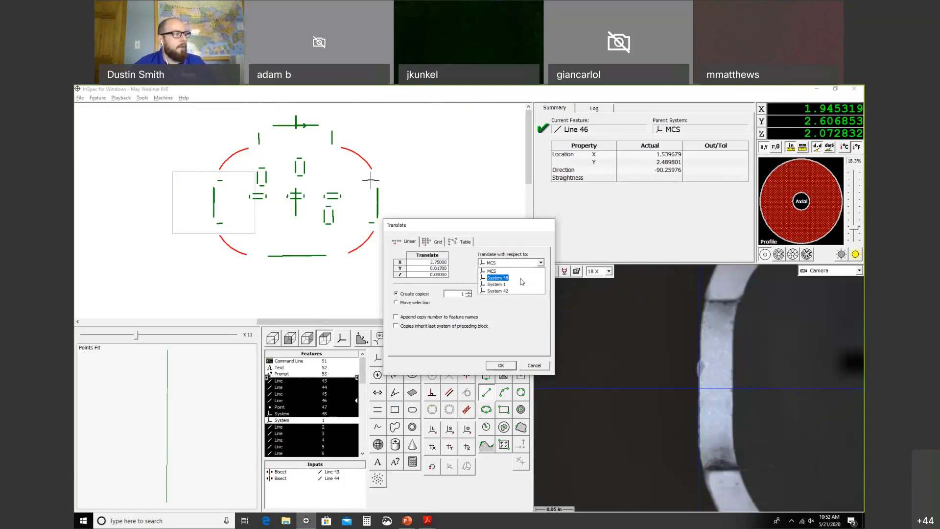
pyautogui.click(521, 279)
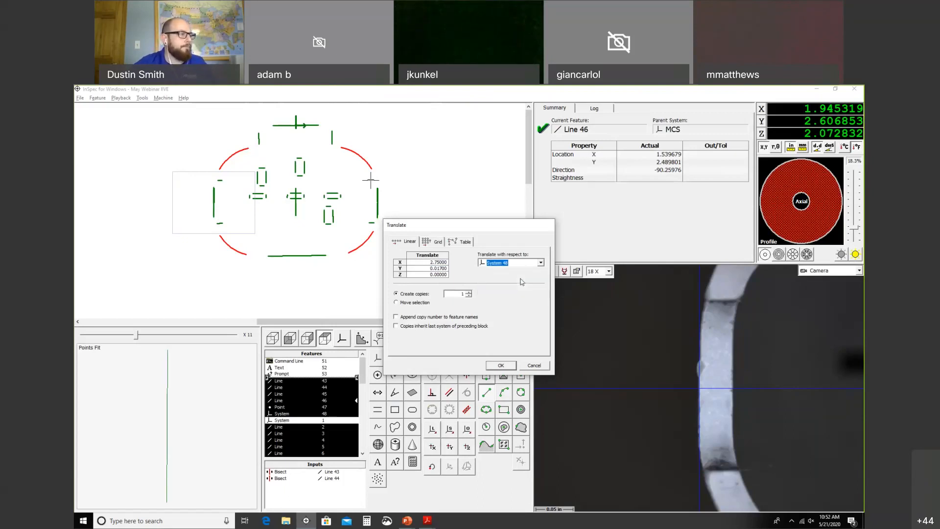
pyautogui.click(411, 319)
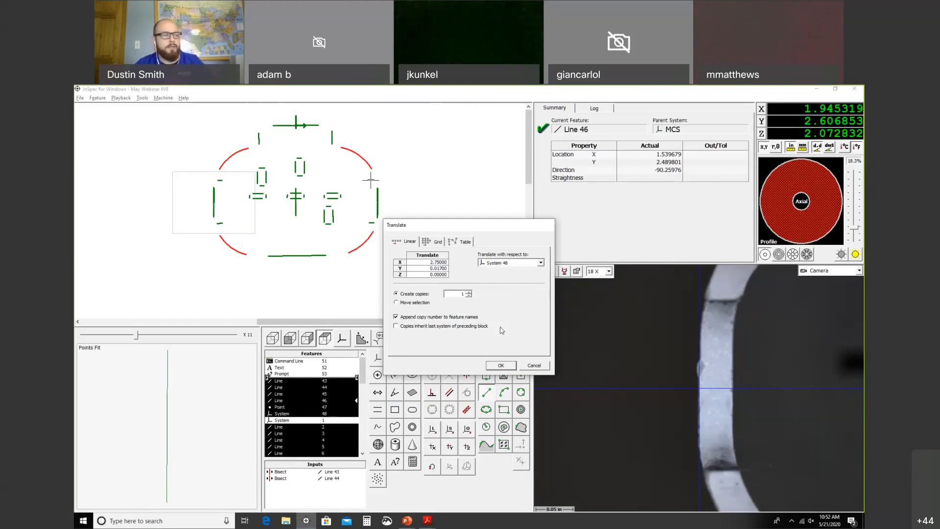
pyautogui.click(496, 368)
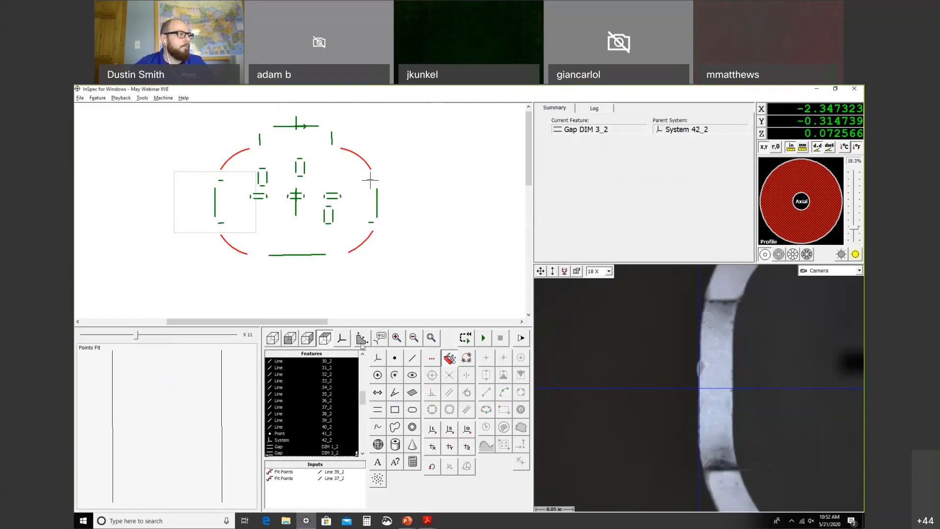
# Step: Fit both parts in view, clear the selection, save the program, and run it from the start
pyautogui.click(432, 339)
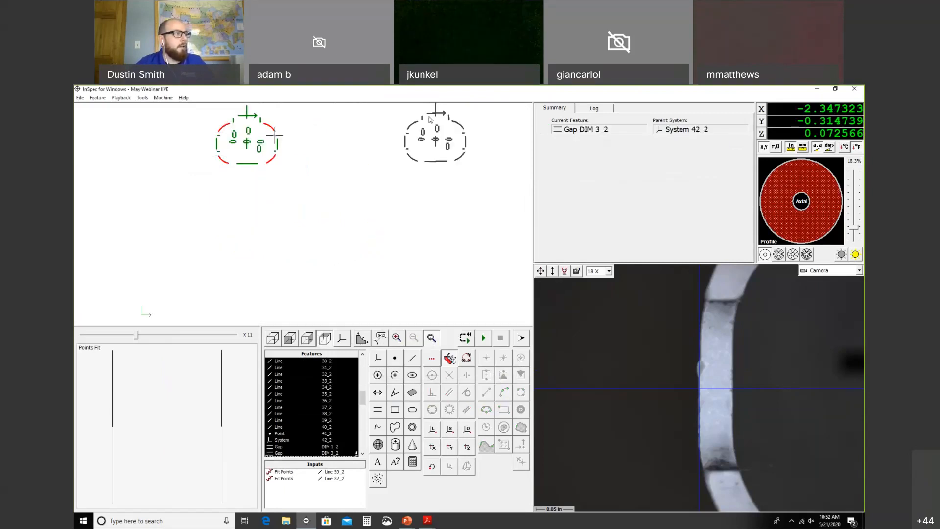
pyautogui.click(124, 131)
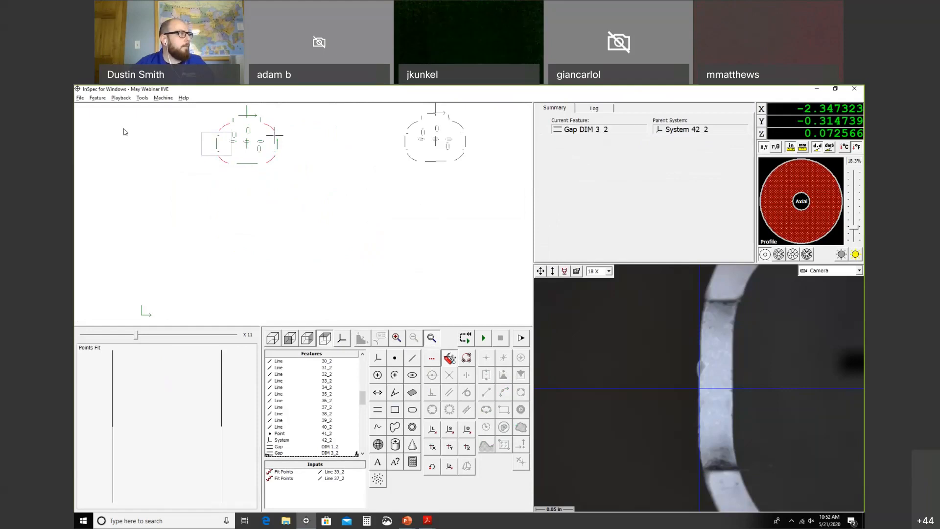
pyautogui.click(80, 98)
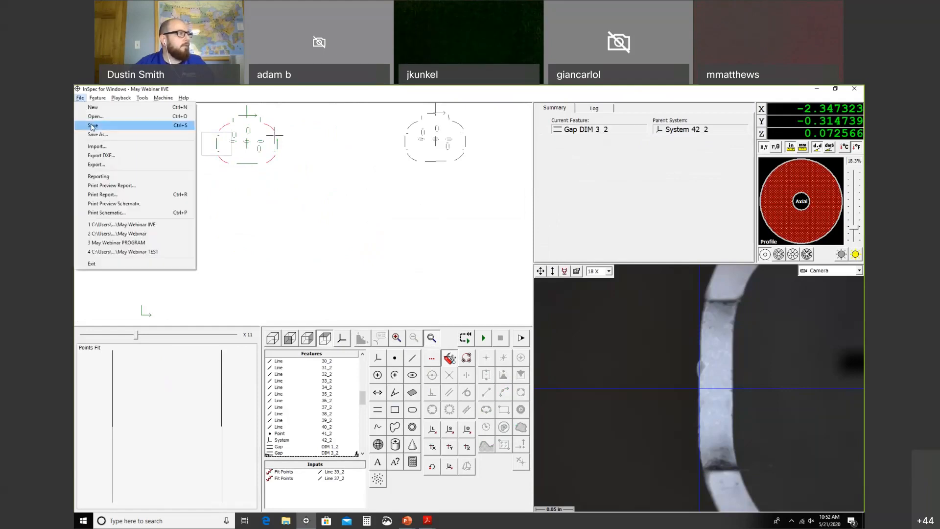
pyautogui.click(92, 126)
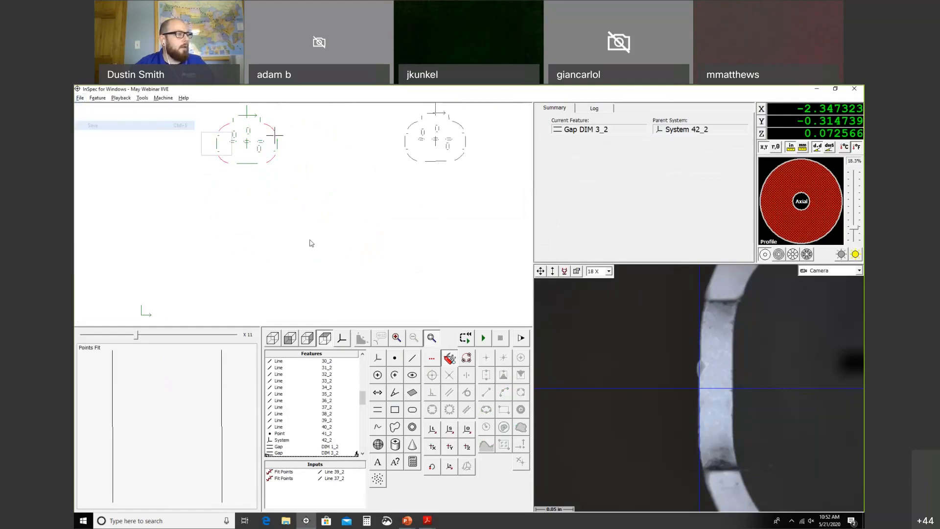
pyautogui.click(465, 339)
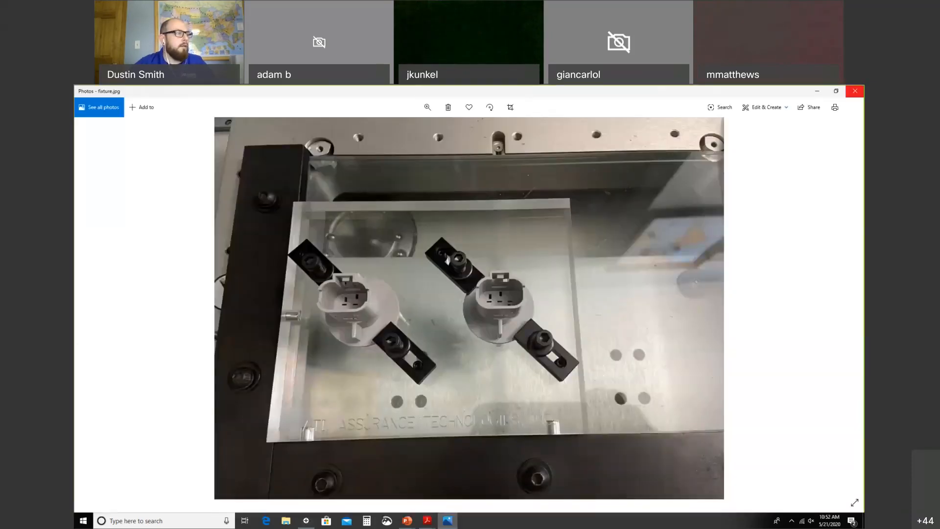
# Step: Close the blank Photos viewer, accept the Prompt Pick List, and continue past the Paused dialog
pyautogui.click(855, 90)
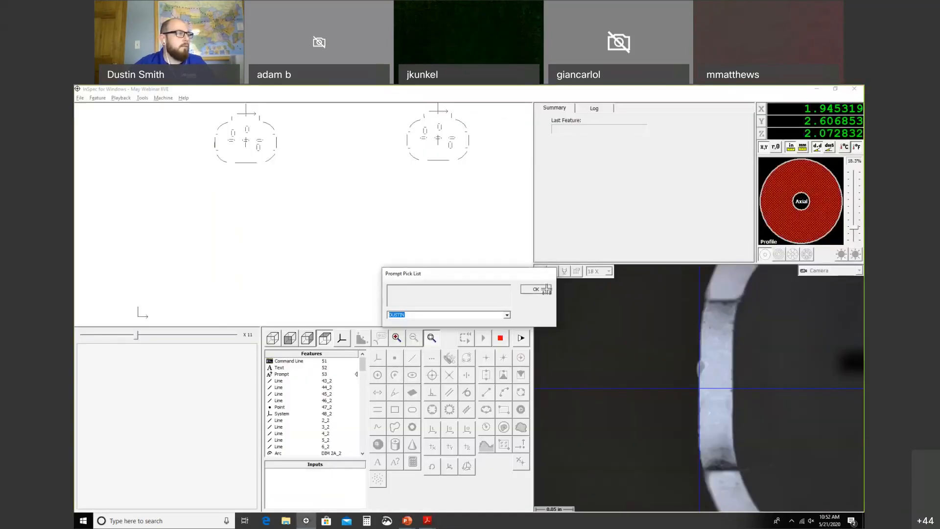
pyautogui.click(536, 288)
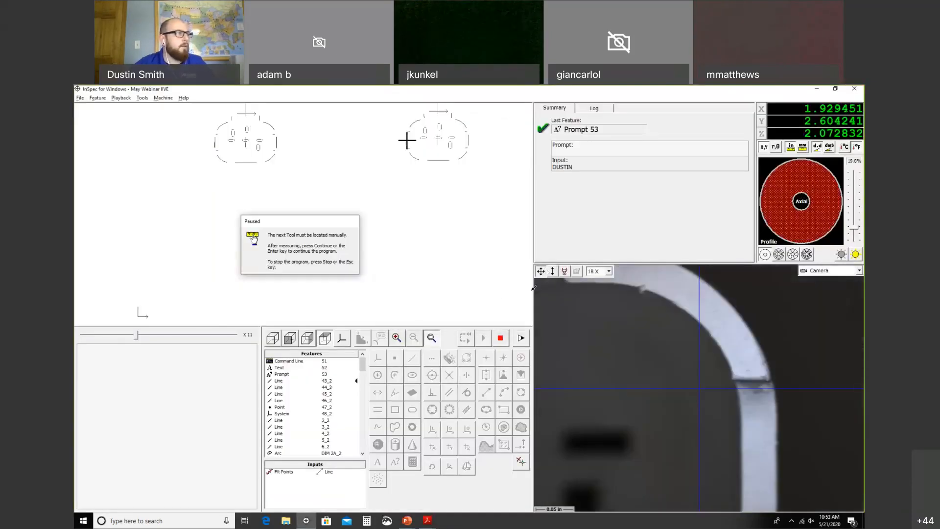
pyautogui.press('Return')
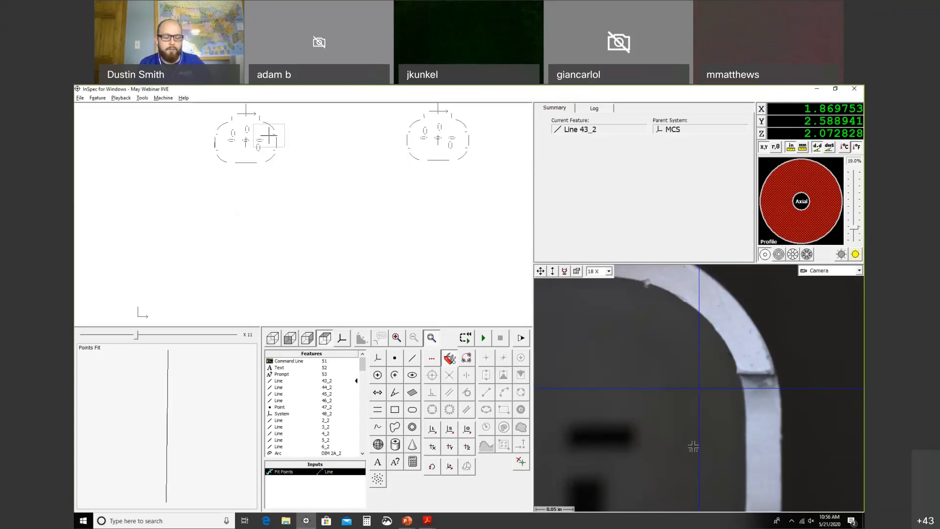
# Step: Switch to Acrobat Reader and advance to slide 11, 'Support & Service Contacts'
pyautogui.hotkey('alt', 'Tab')
pyautogui.hotkey('alt', 'Tab')
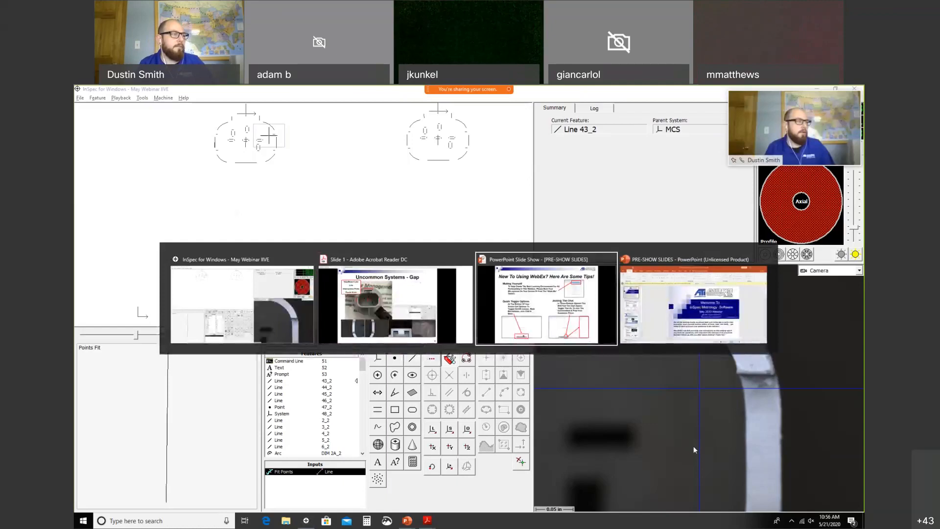
pyautogui.hotkey('alt', 'Tab')
pyautogui.hotkey('alt', 'Tab')
pyautogui.hotkey('alt', 'Tab')
pyautogui.press('Right')
pyautogui.press('Right')
pyautogui.press('Right')
pyautogui.press('Right')
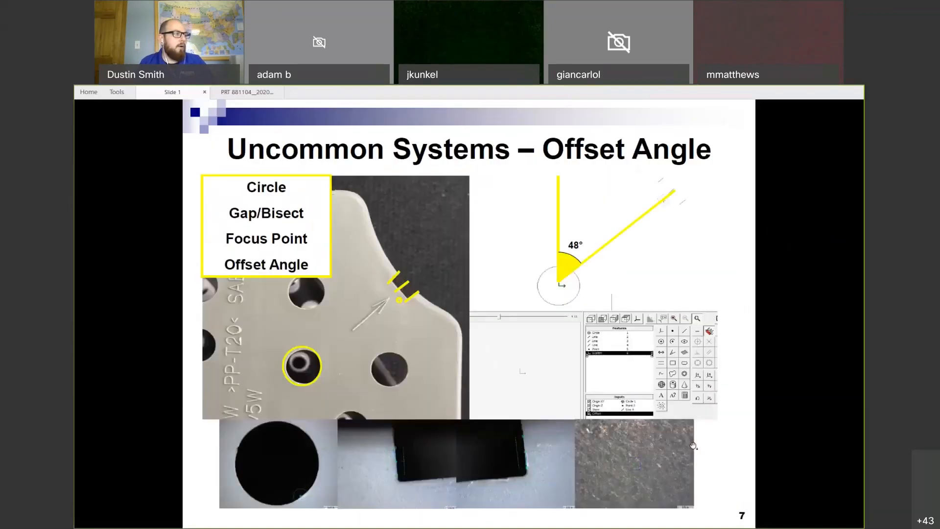
pyautogui.press('Right')
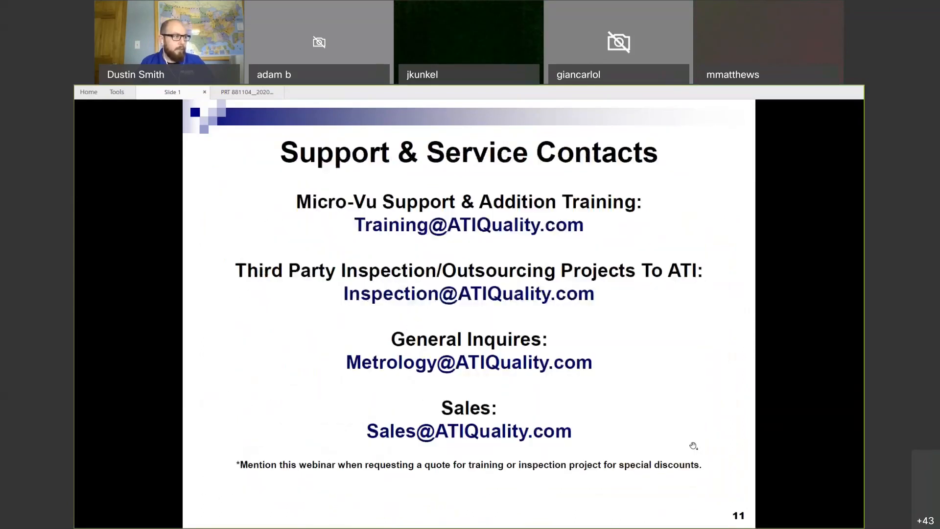